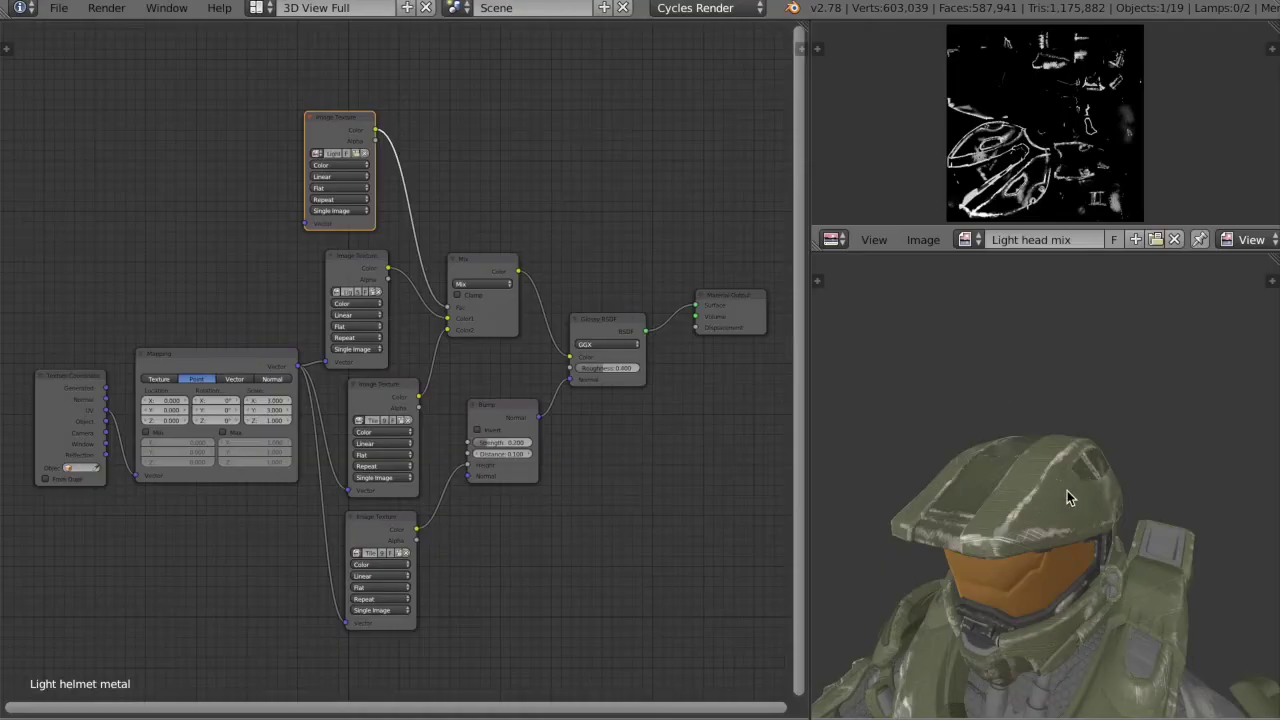
Examine the Glossy BSDF and the three image texture nodes feeding the Mix node in the Light helmet metal material
left_click(614, 323)
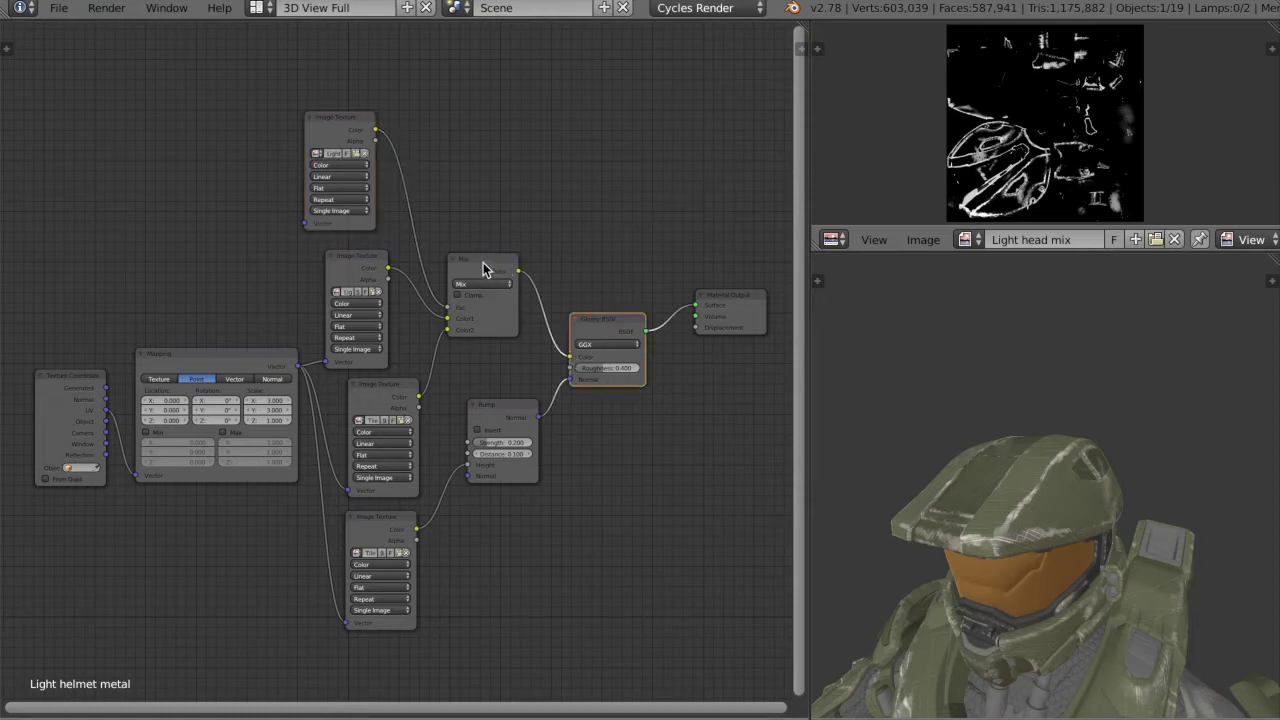
left_click(365, 263)
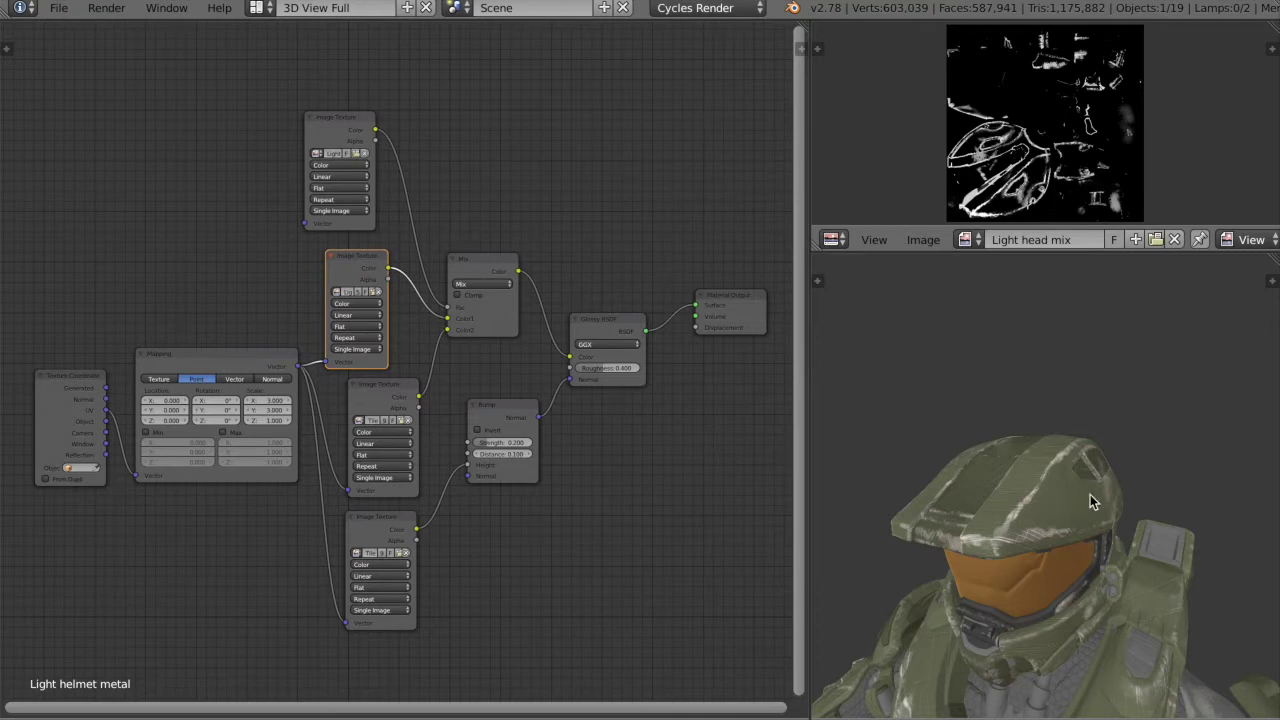
left_click(387, 393)
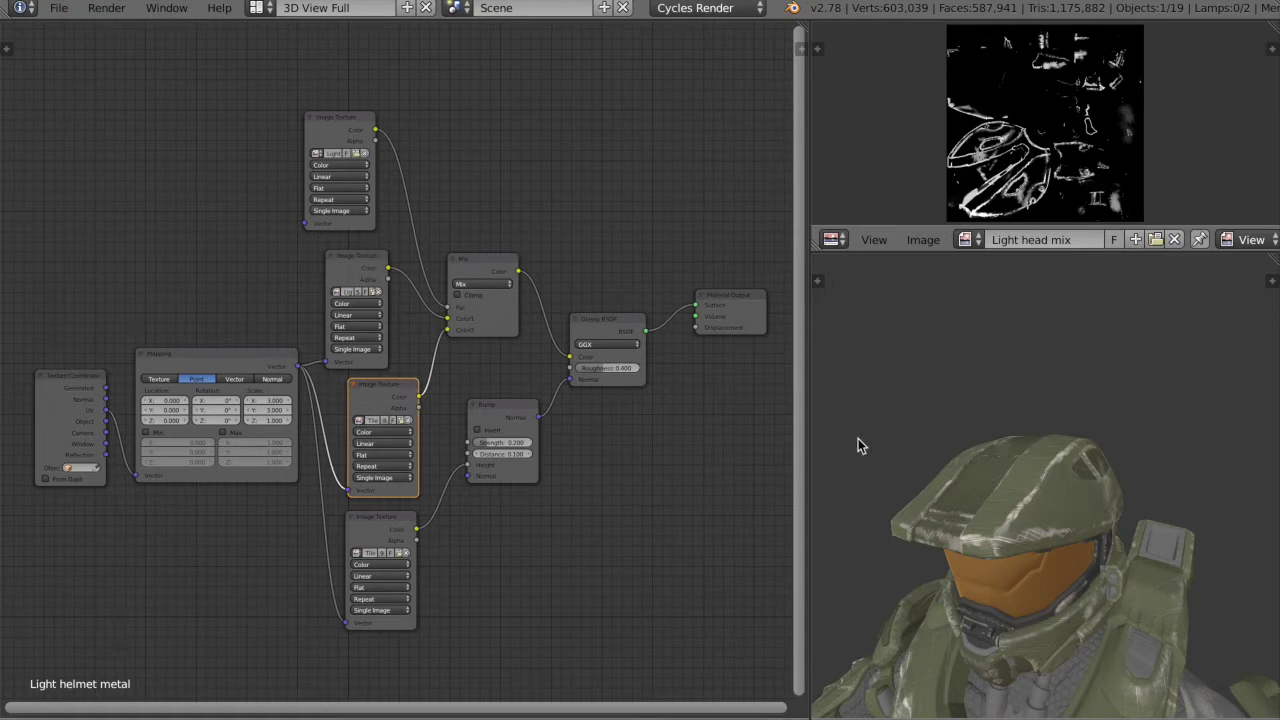
left_click(362, 124)
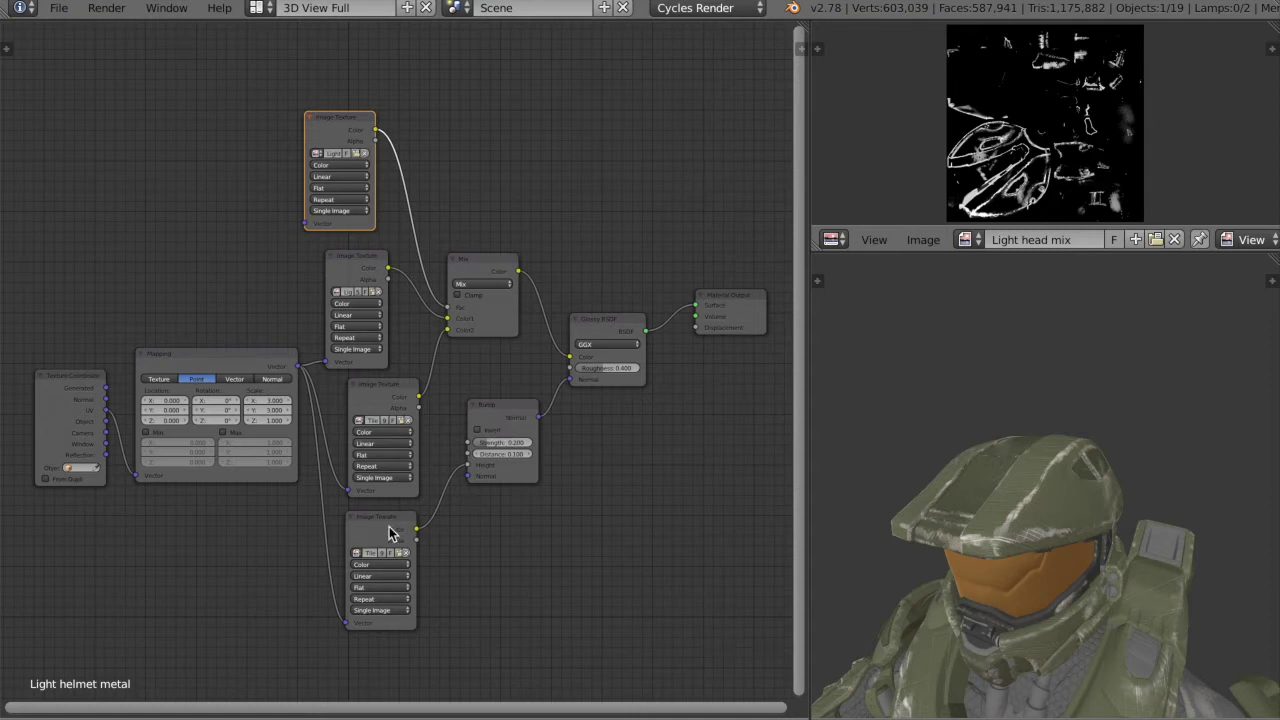
Display the Tileable displace.png image in the image editor and examine its scratch pattern
left_click(966, 240)
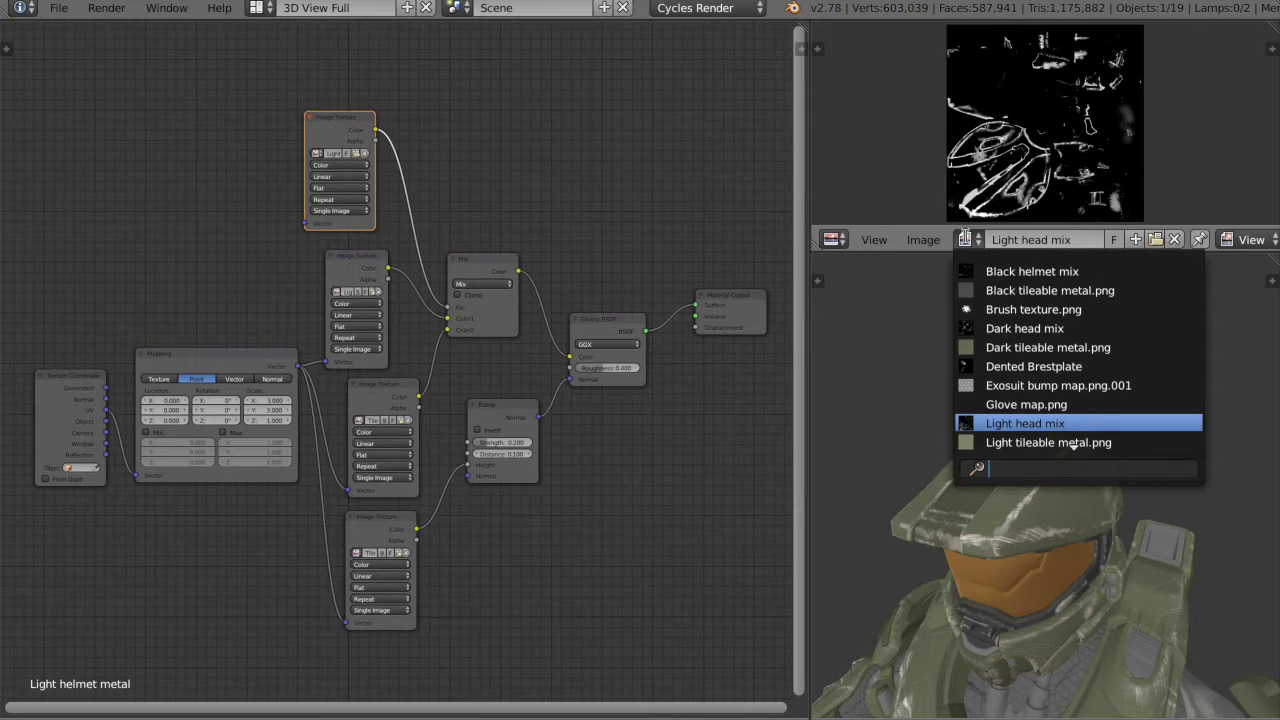
type("tileable ")
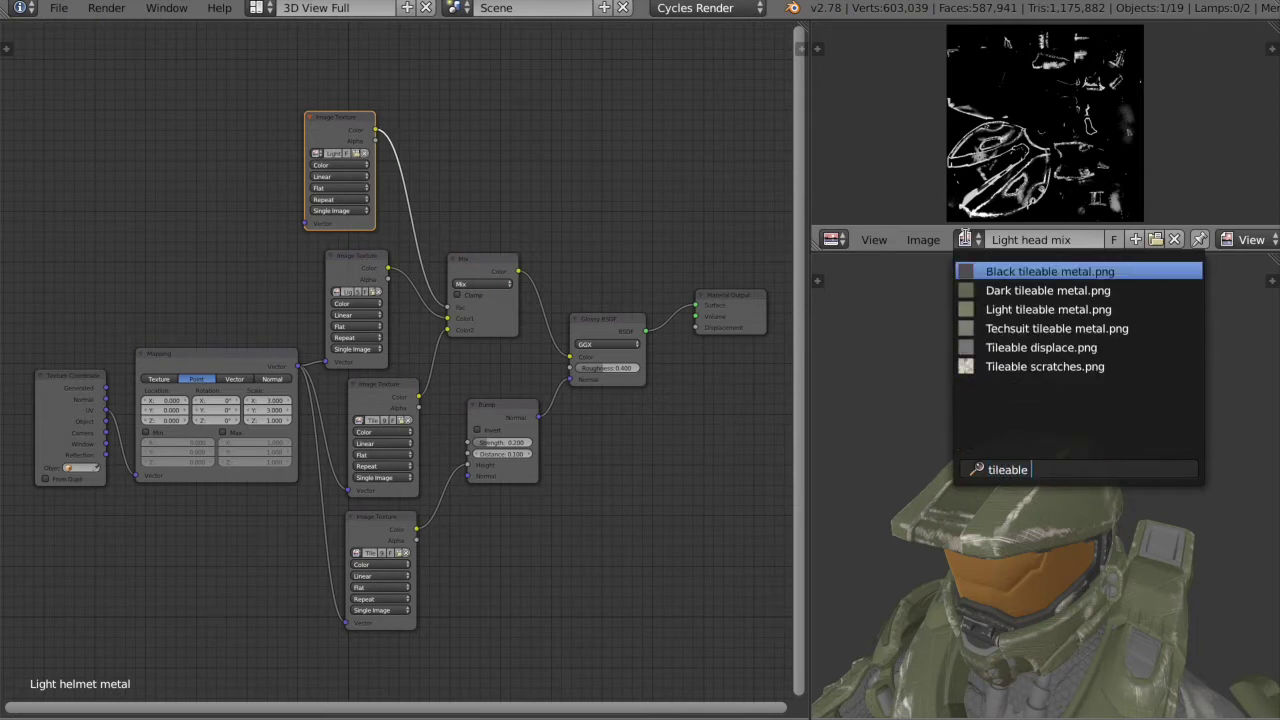
type("dis")
key("Return")
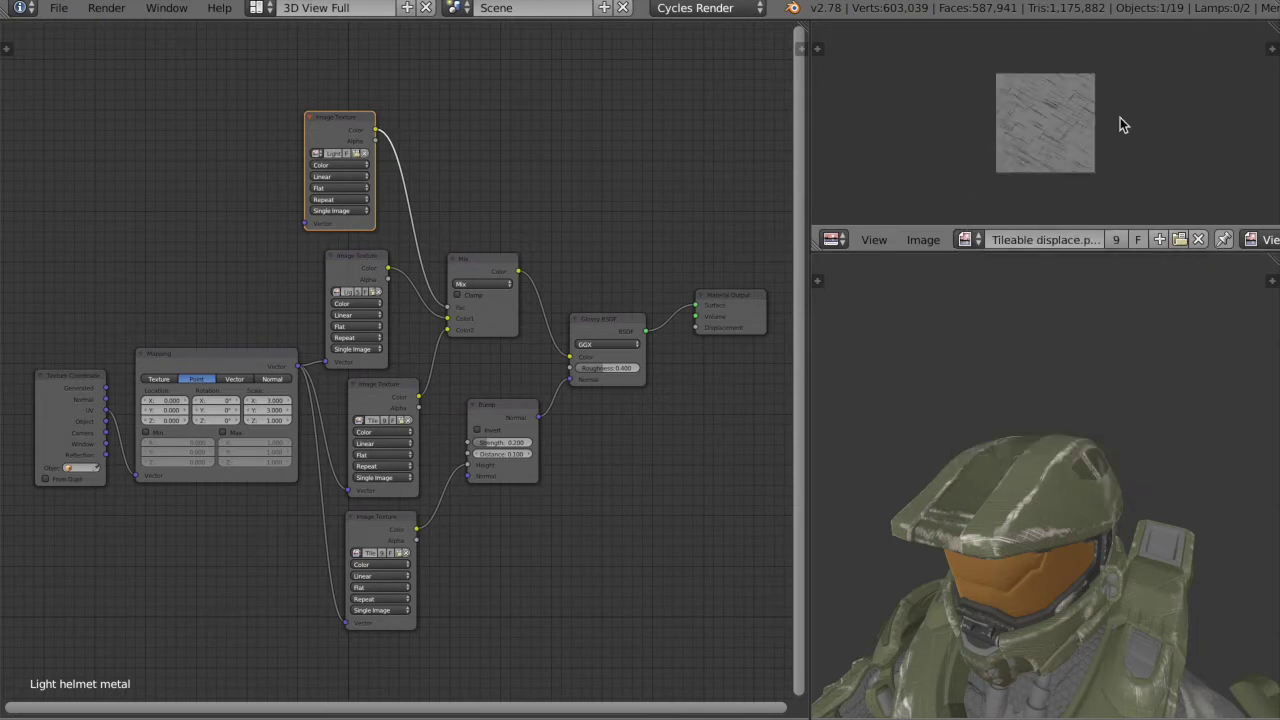
scroll(1120, 119, "up", 3)
scroll(1120, 121, "down", 2)
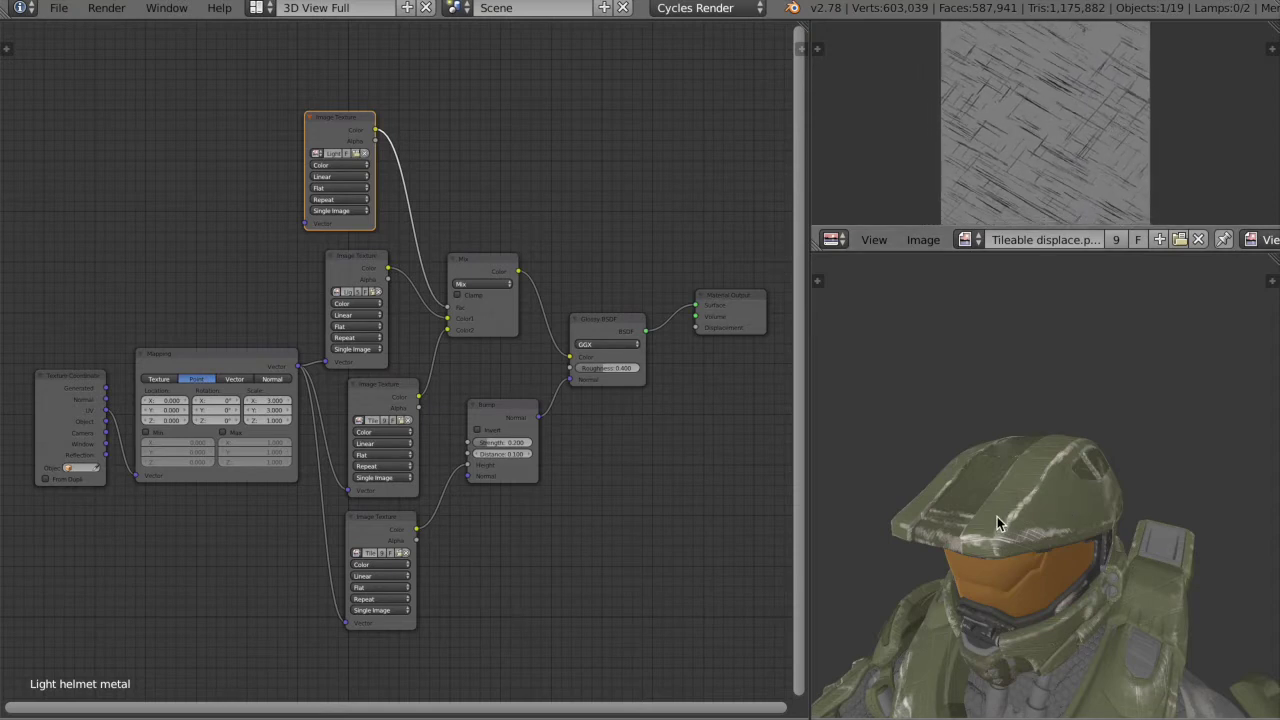
scroll(1087, 139, "down", 1)
middle_click_drag(1089, 134, 1081, 134)
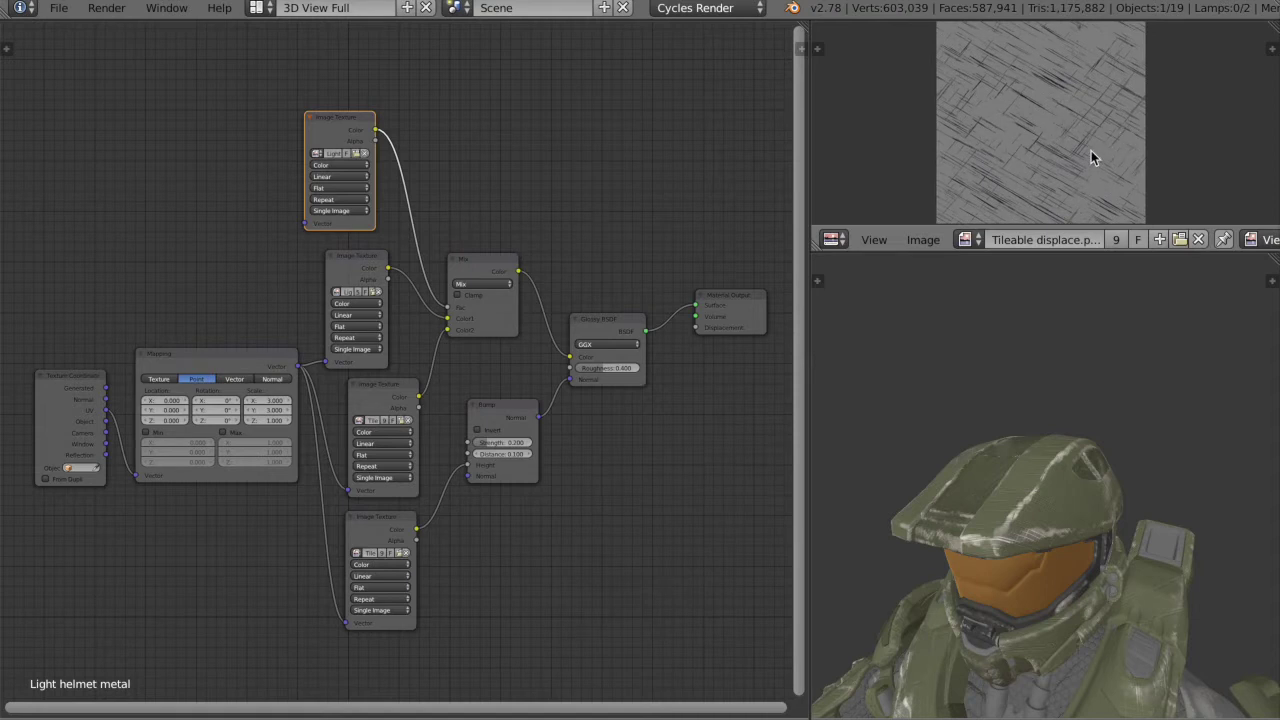
scroll(1081, 152, "up", 1)
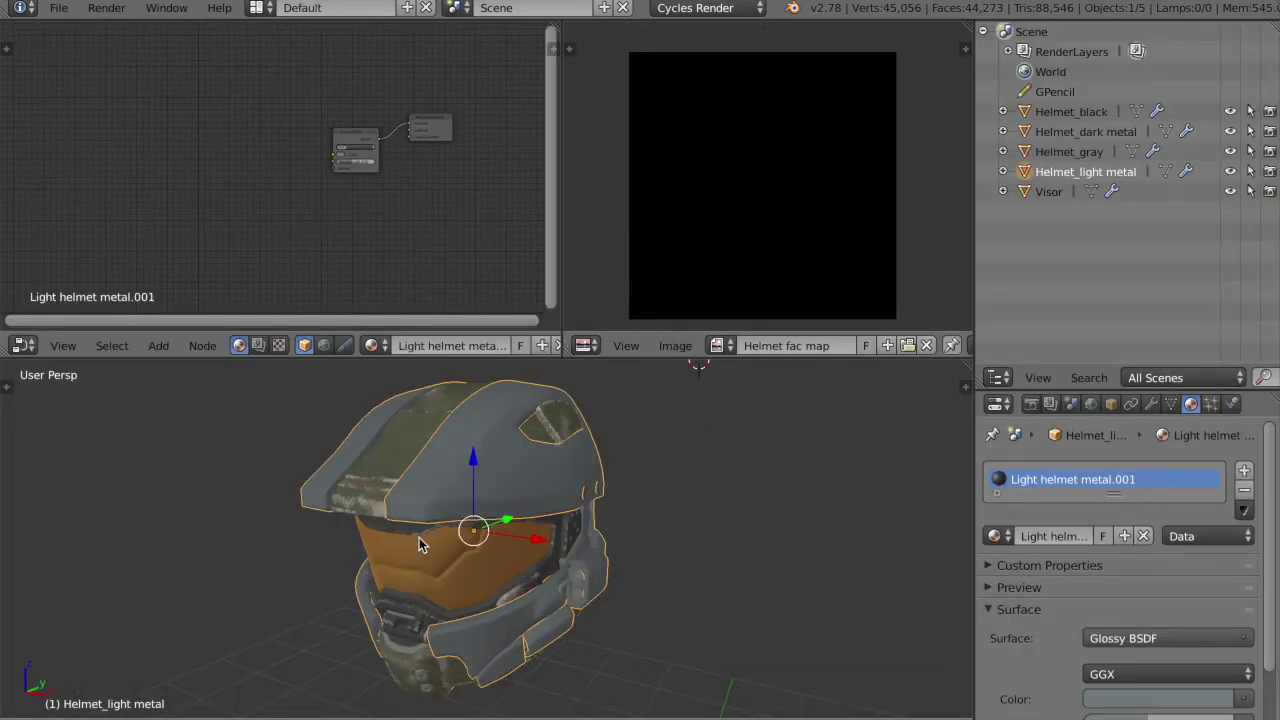
Inspect the Helmet_light metal object's UV layout, its simple node setup and the available image operations
middle_click_drag(590, 572, 670, 530)
key("Tab")
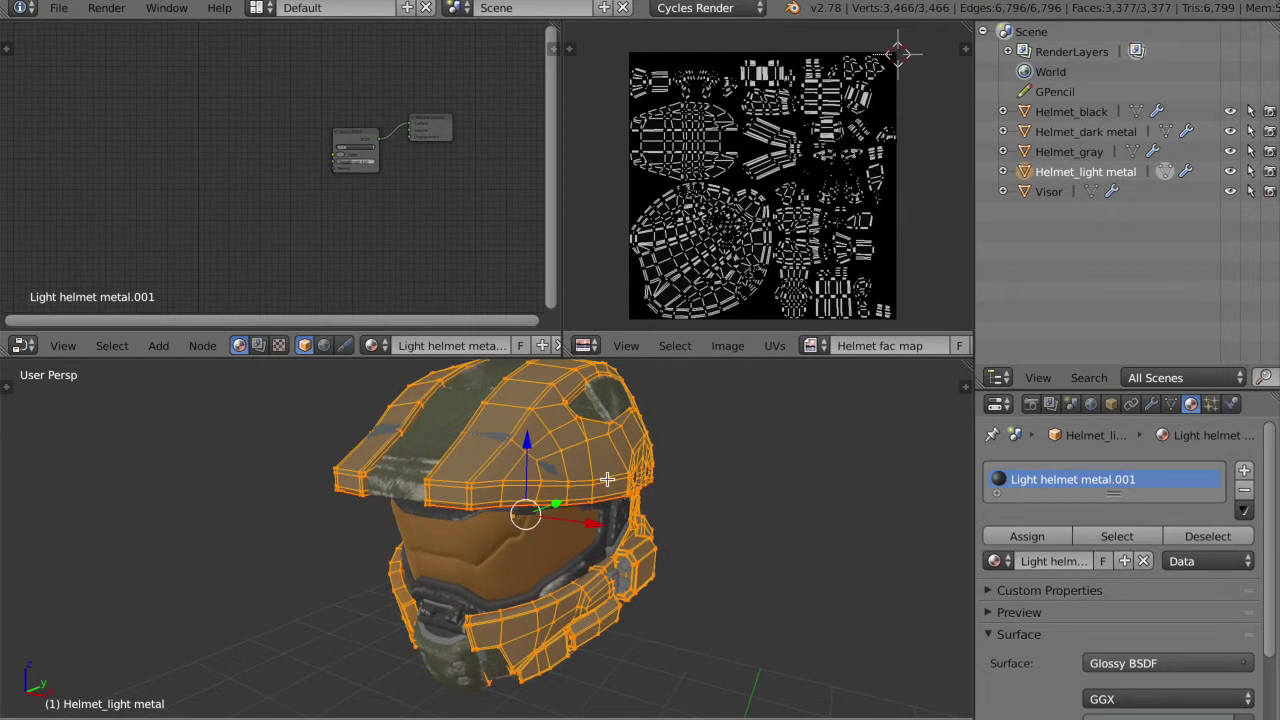
key("Tab")
scroll(417, 235, "up", 3)
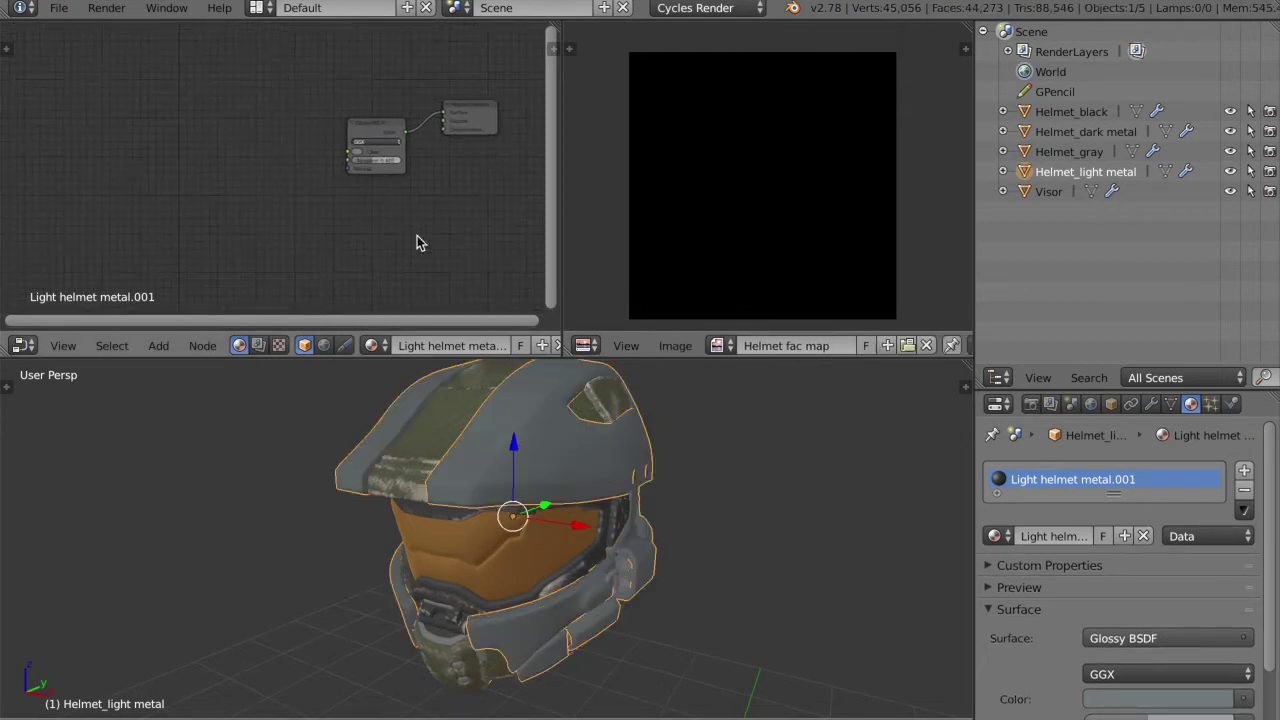
scroll(417, 235, "up", 1)
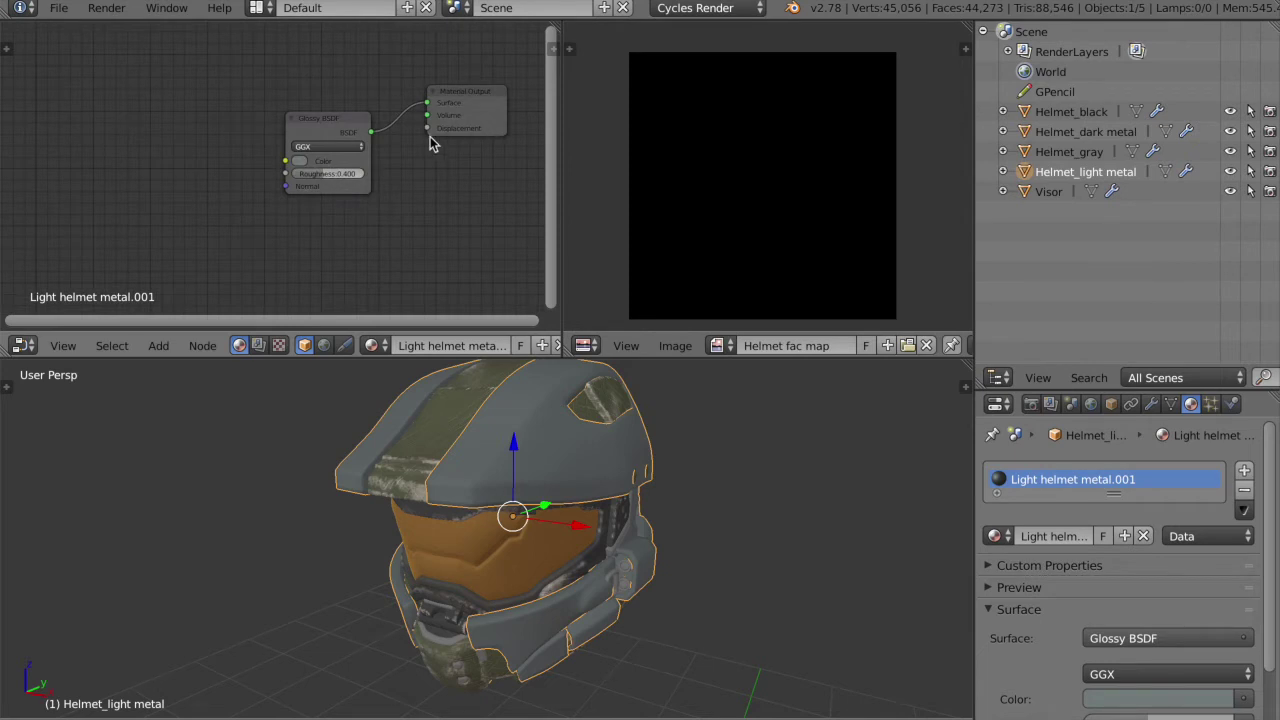
left_click(676, 346)
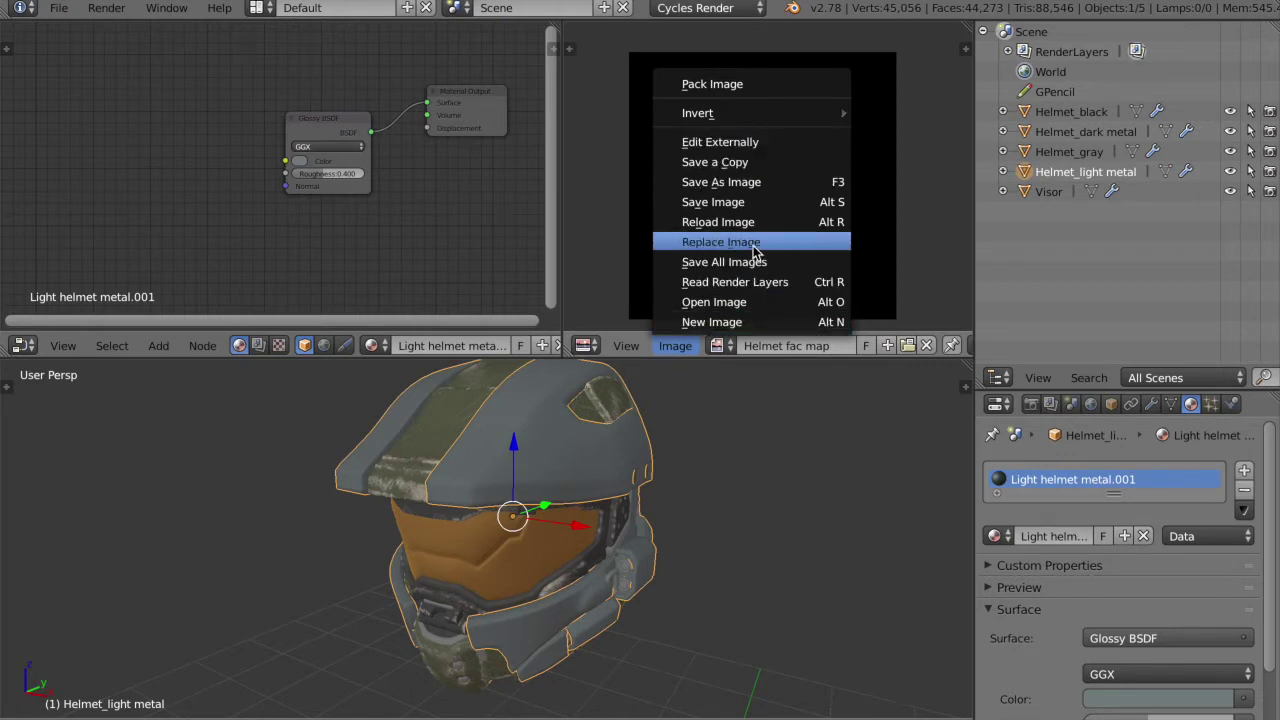
left_click(798, 541)
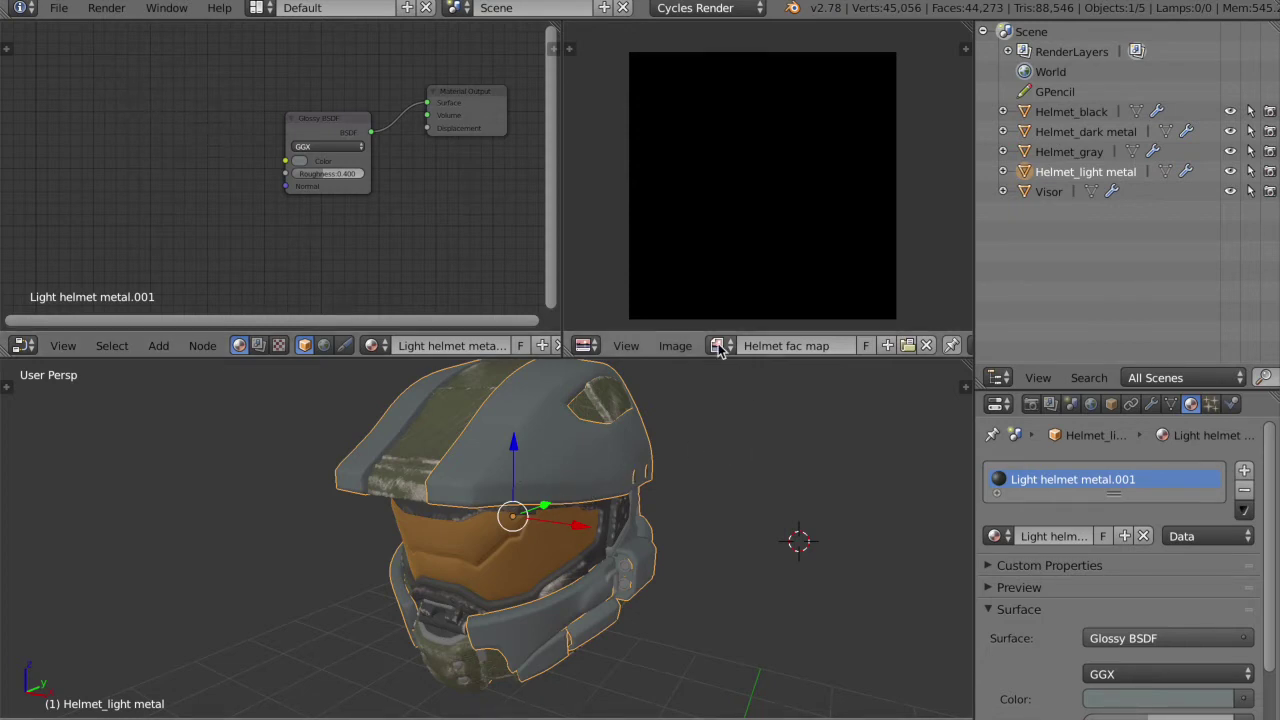
Select the entire Helmet_light metal mesh in edit mode and bring up the UV mapping methods
key("Tab")
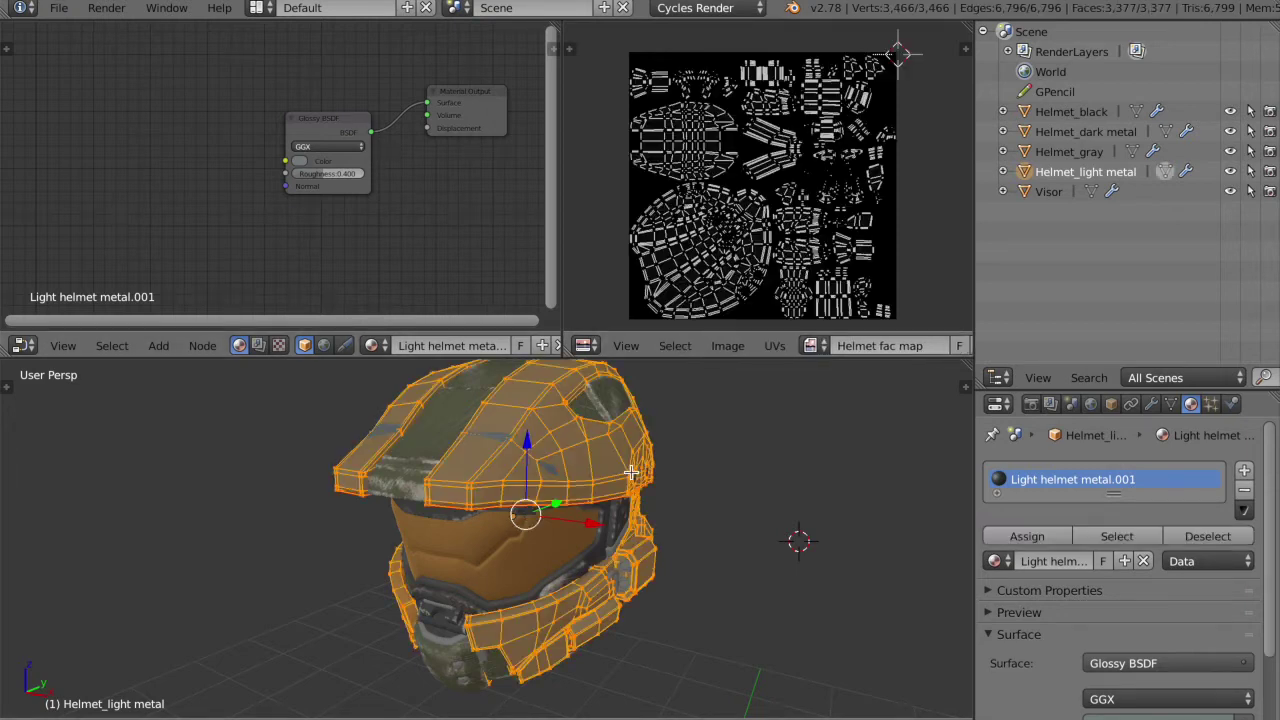
key("a")
key("a")
key("u")
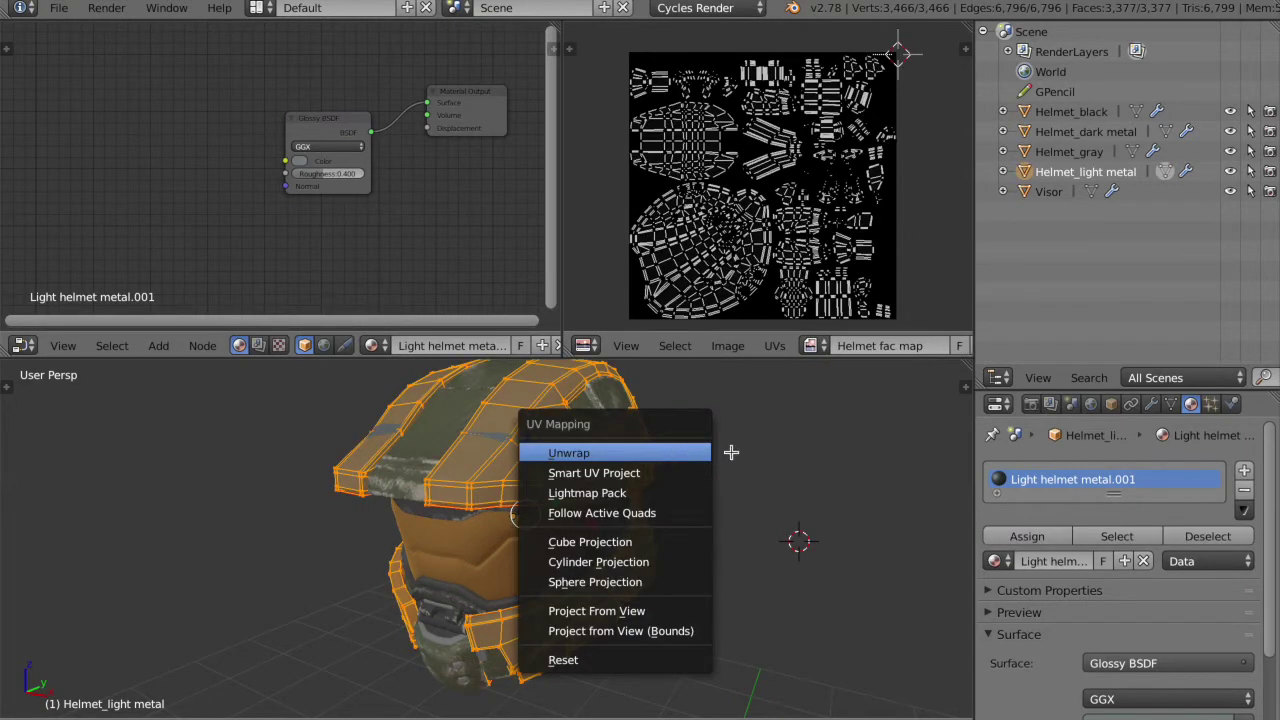
Examine the helmet mesh from the side in solid shading, and return to object mode with material shading
key("z")
key("z")
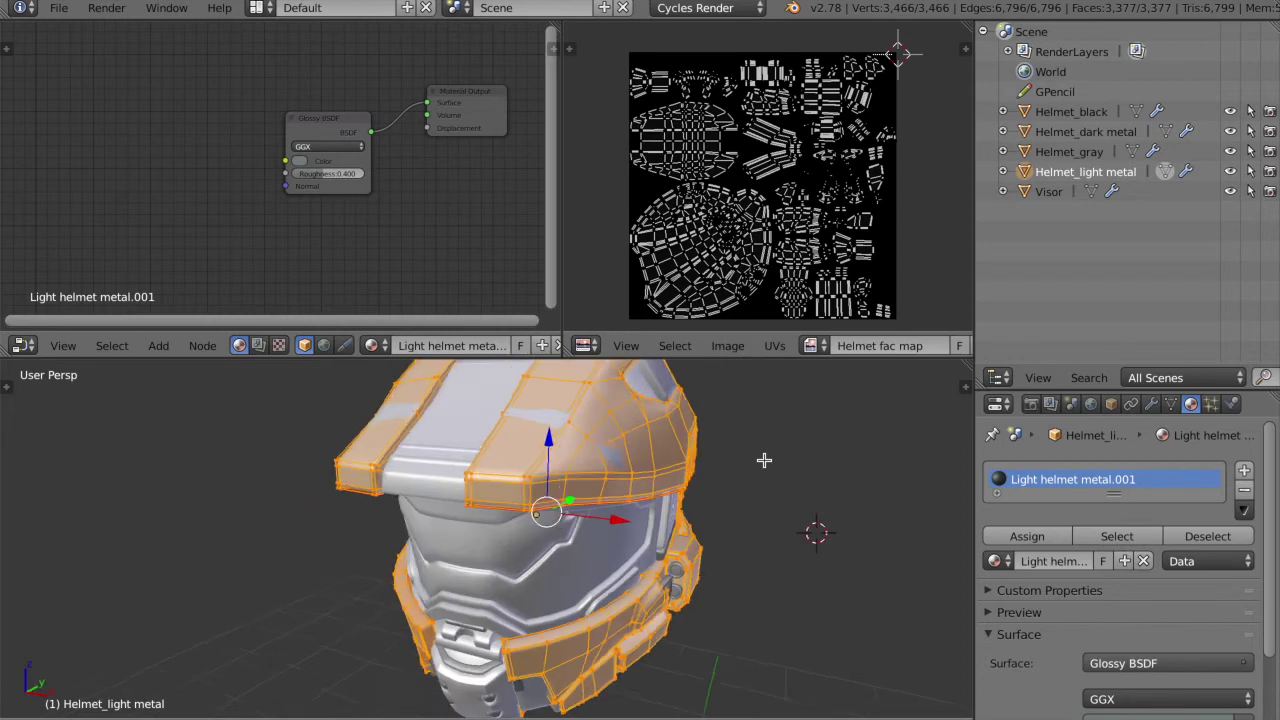
key("a")
middle_click_drag(764, 460, 764, 460)
key("KP_4")
key("KP_4")
key("KP_4")
key("a")
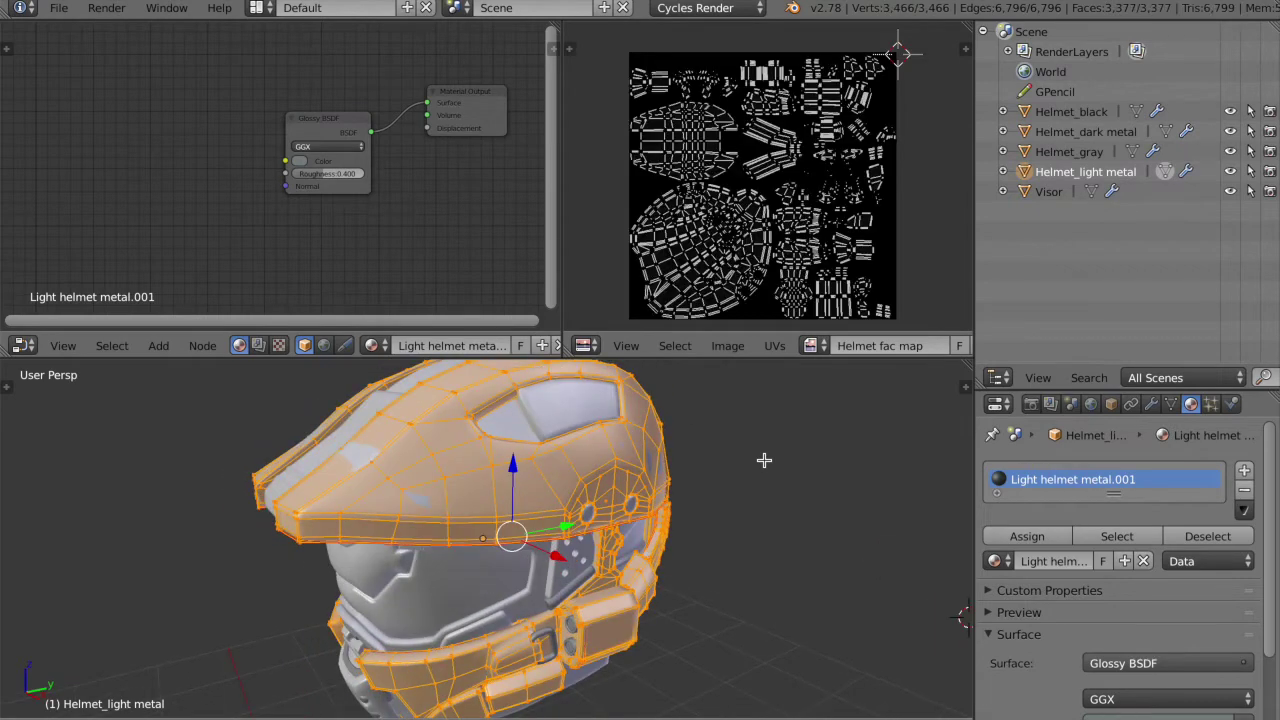
key("a")
key("Tab")
key("KP_6")
key("KP_6")
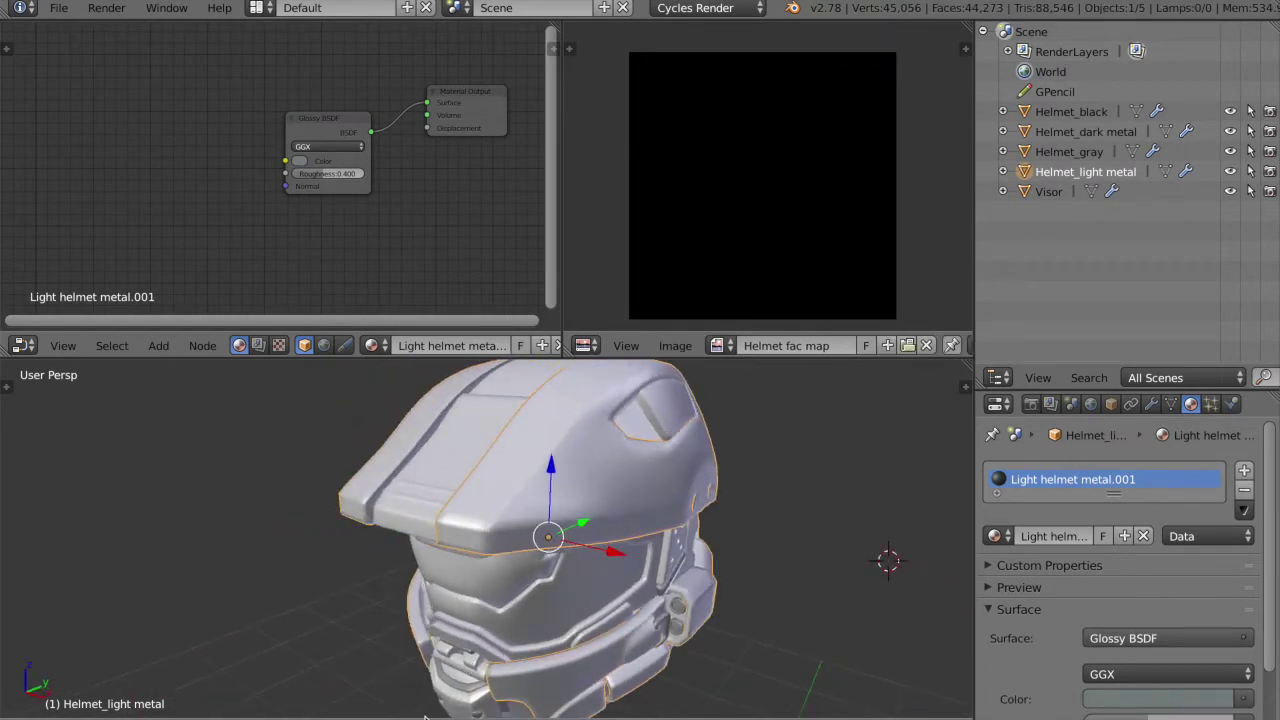
left_click(425, 716)
left_click(443, 615)
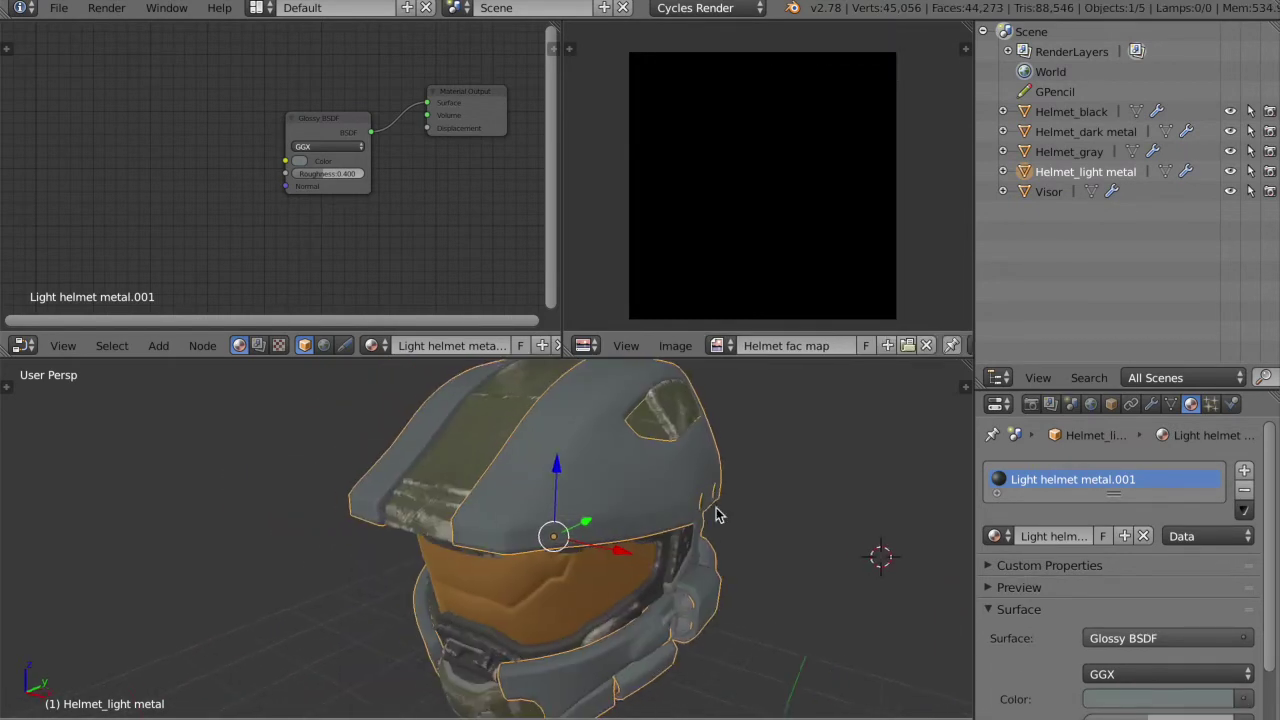
Add an Image Texture node to the Helmet_light metal material and connect its Color output to the Glossy BSDF Color input
scroll(716, 508, "down", 1)
key("a")
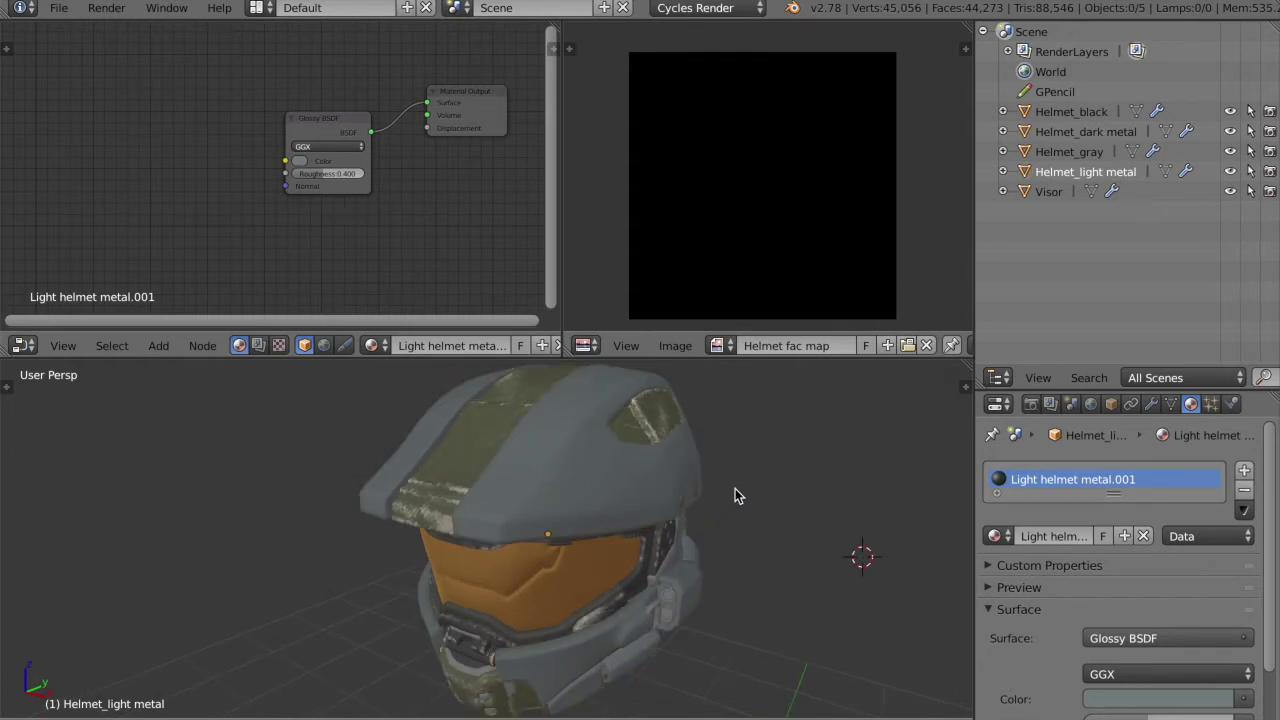
right_click(635, 483)
middle_click_drag(308, 166, 358, 172)
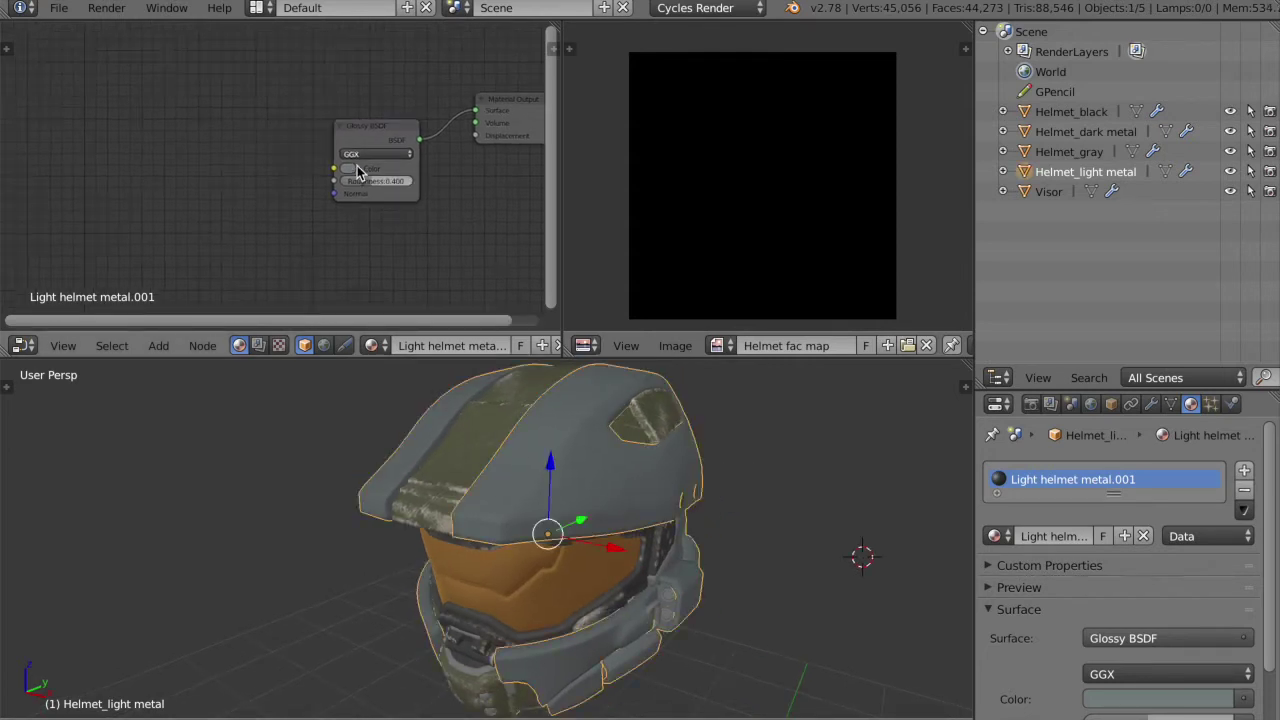
scroll(398, 129, "down", 3)
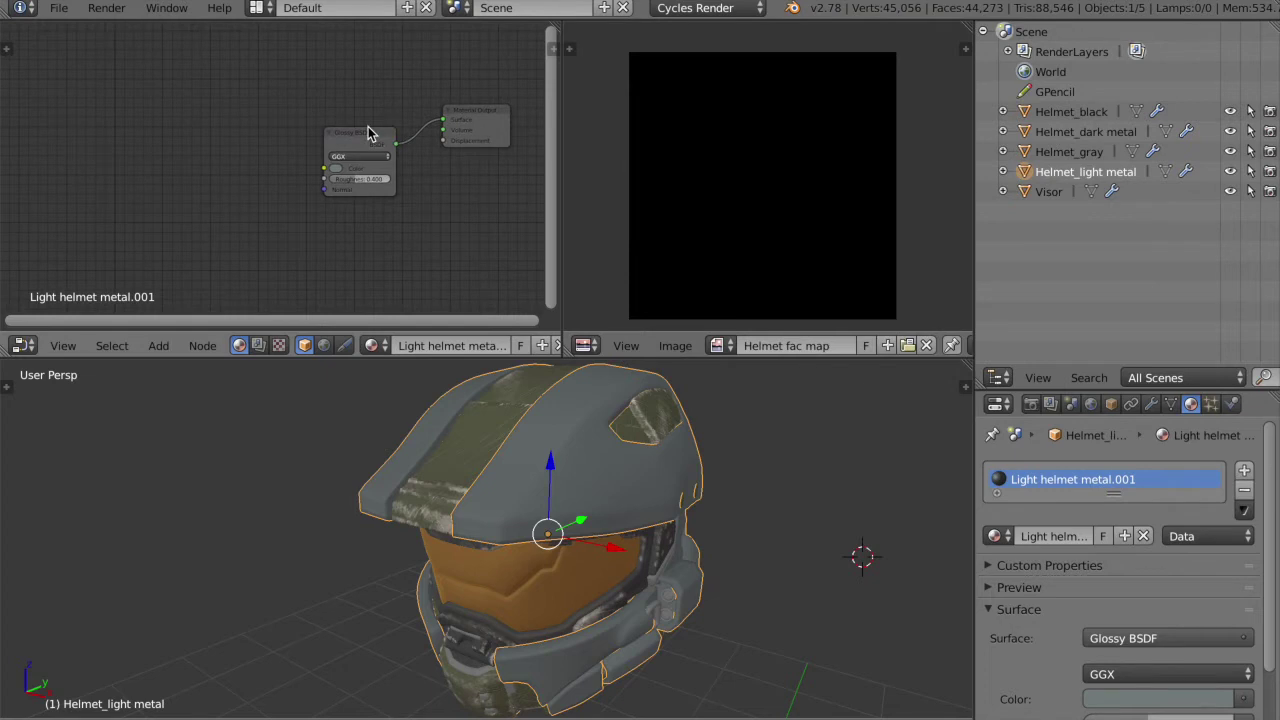
middle_click_drag(303, 130, 345, 128)
left_click(158, 345)
mouse_move(251, 137)
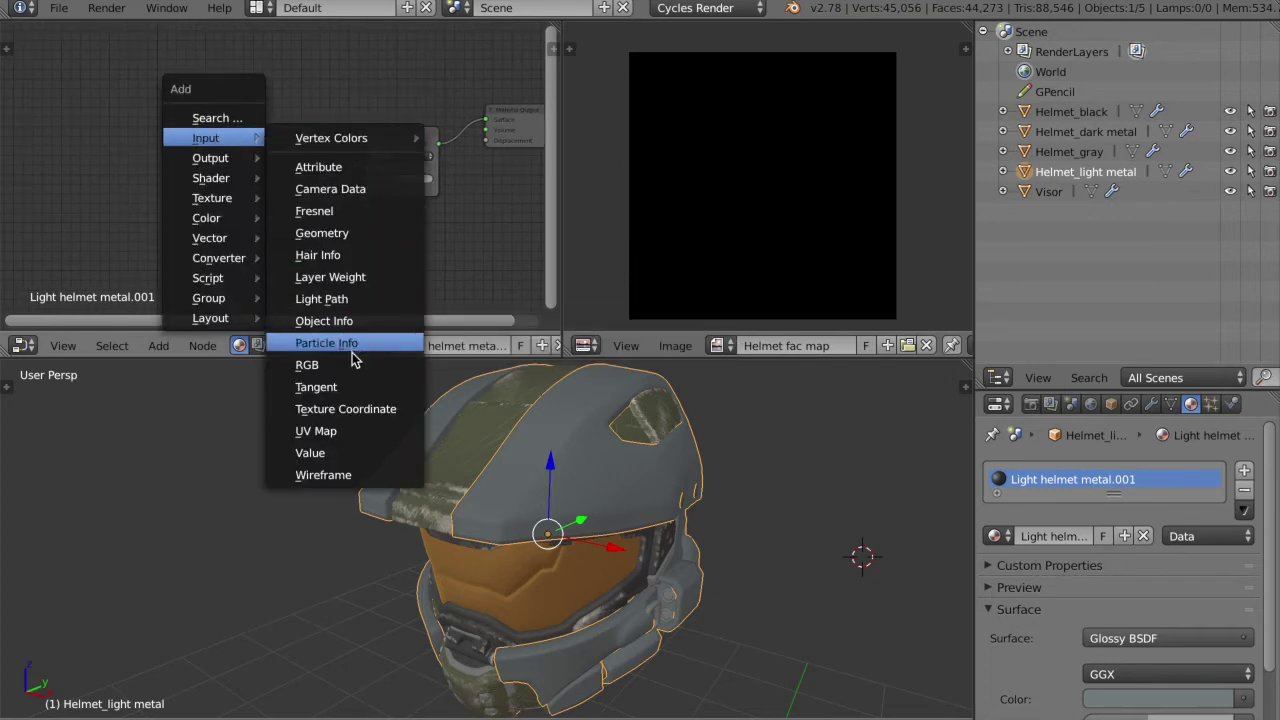
mouse_move(215, 198)
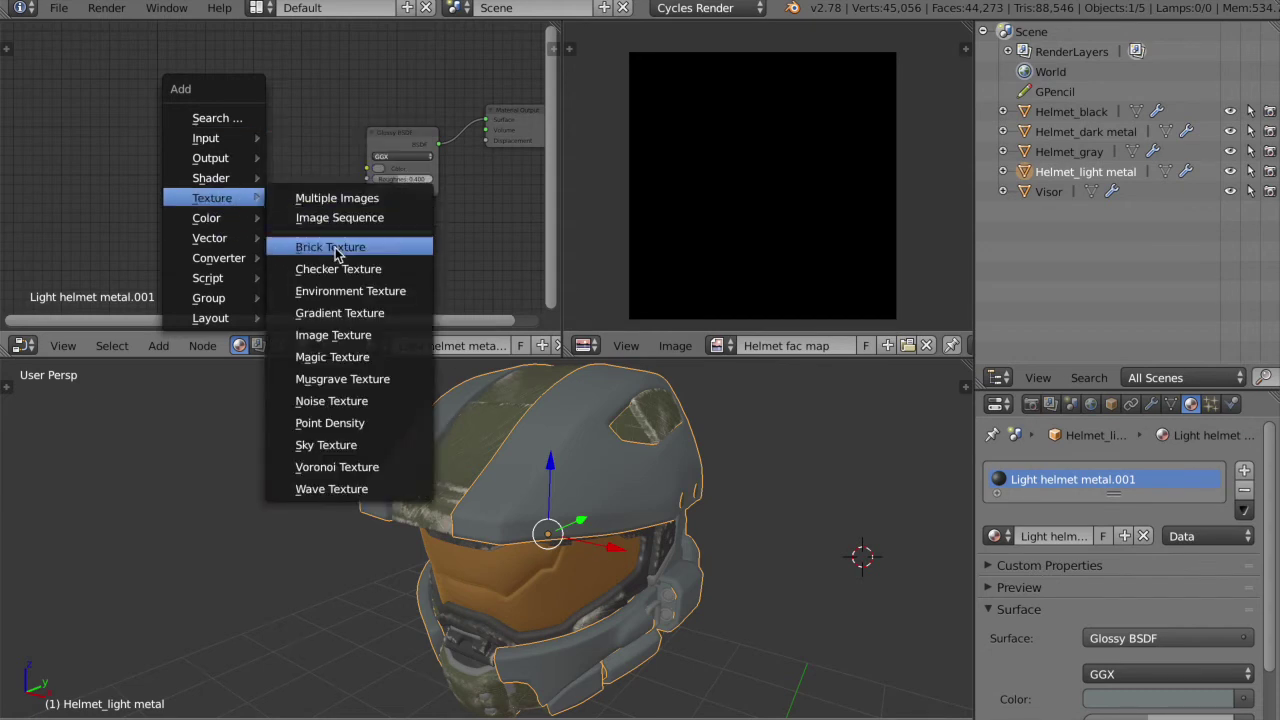
left_click(358, 331)
left_click(128, 80)
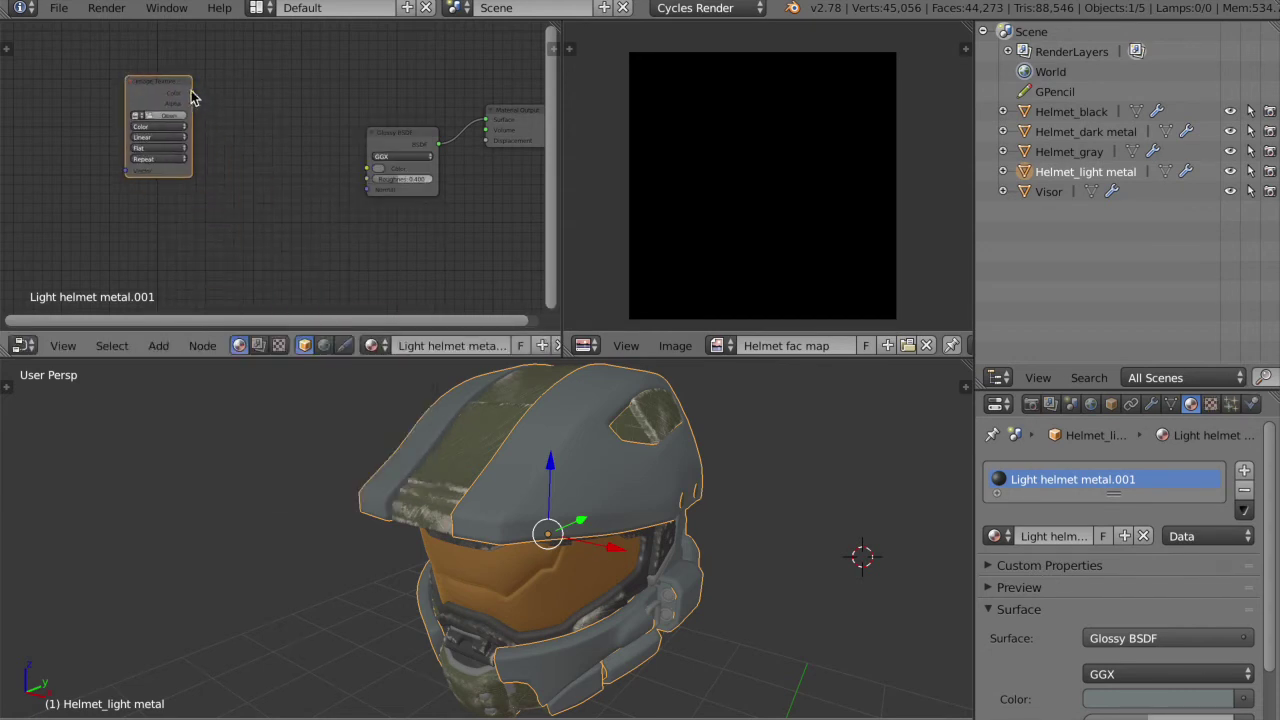
left_click_drag(193, 93, 367, 167)
Load Light tileable metal.png from the Documents/Videos/Masterchief folder into the image texture node and reselect the light metal helmet part
left_click(175, 118)
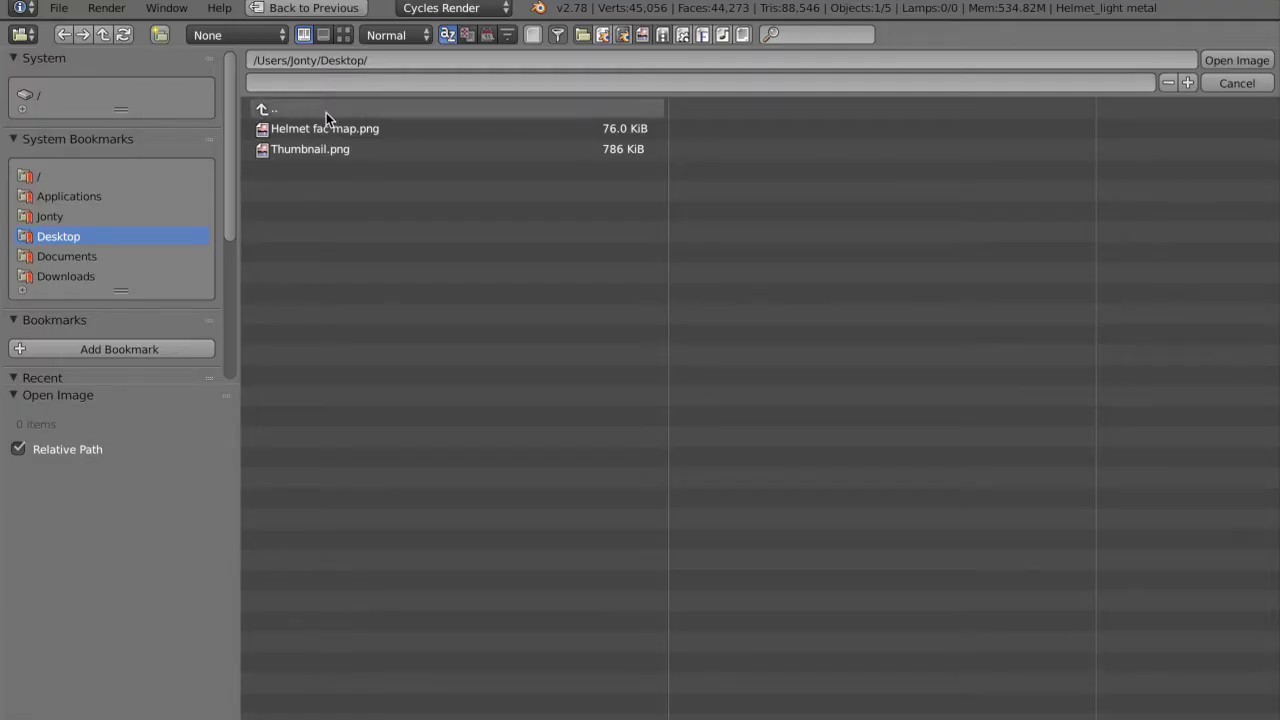
left_click(276, 107)
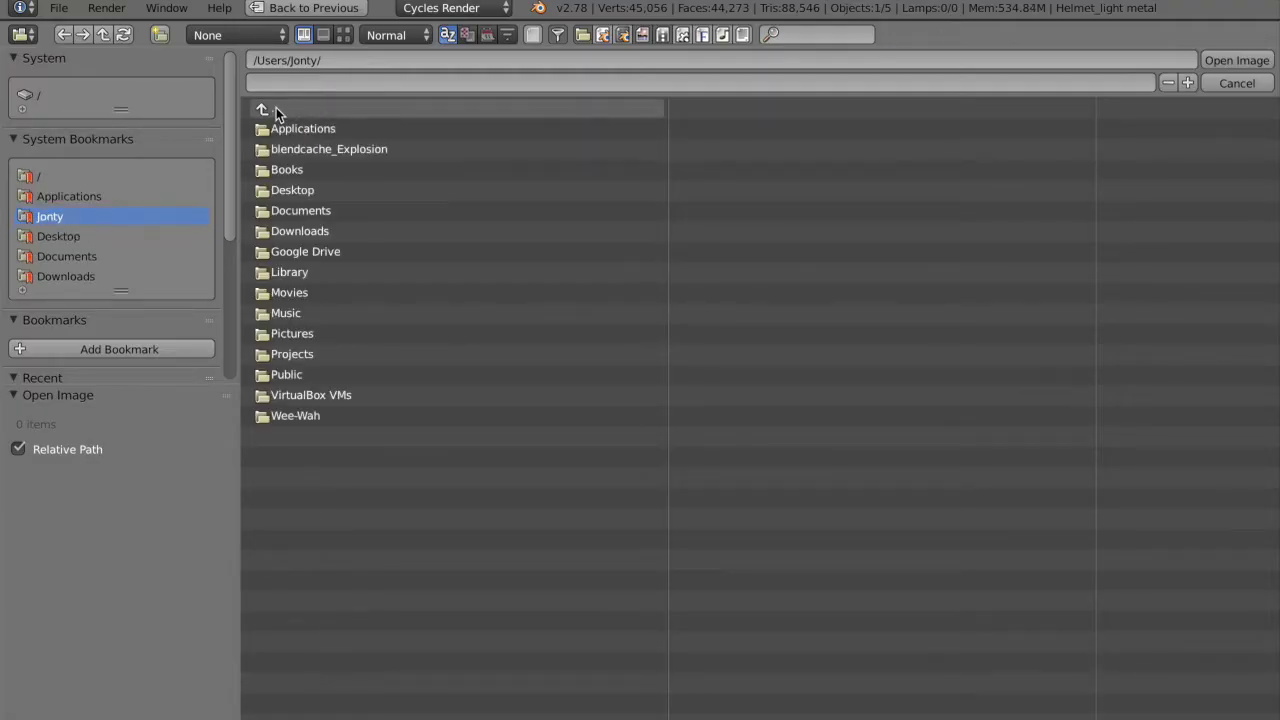
left_click(138, 255)
left_click(315, 232)
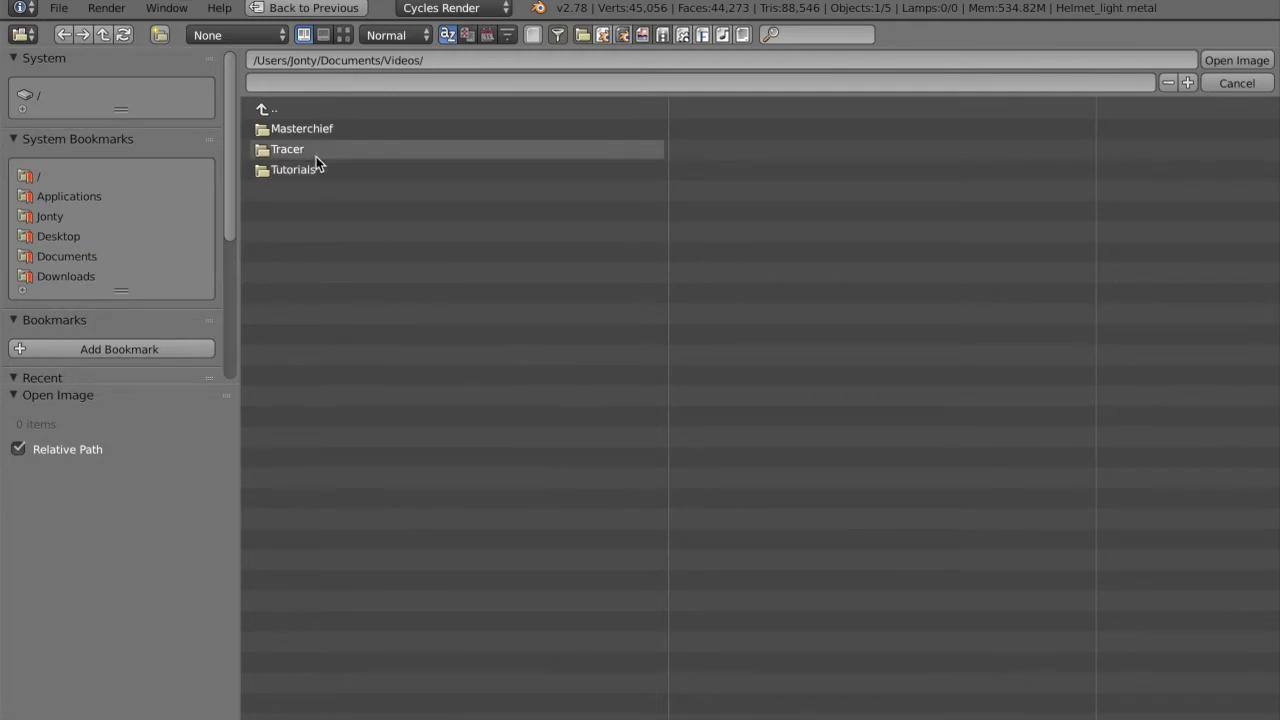
left_click(316, 129)
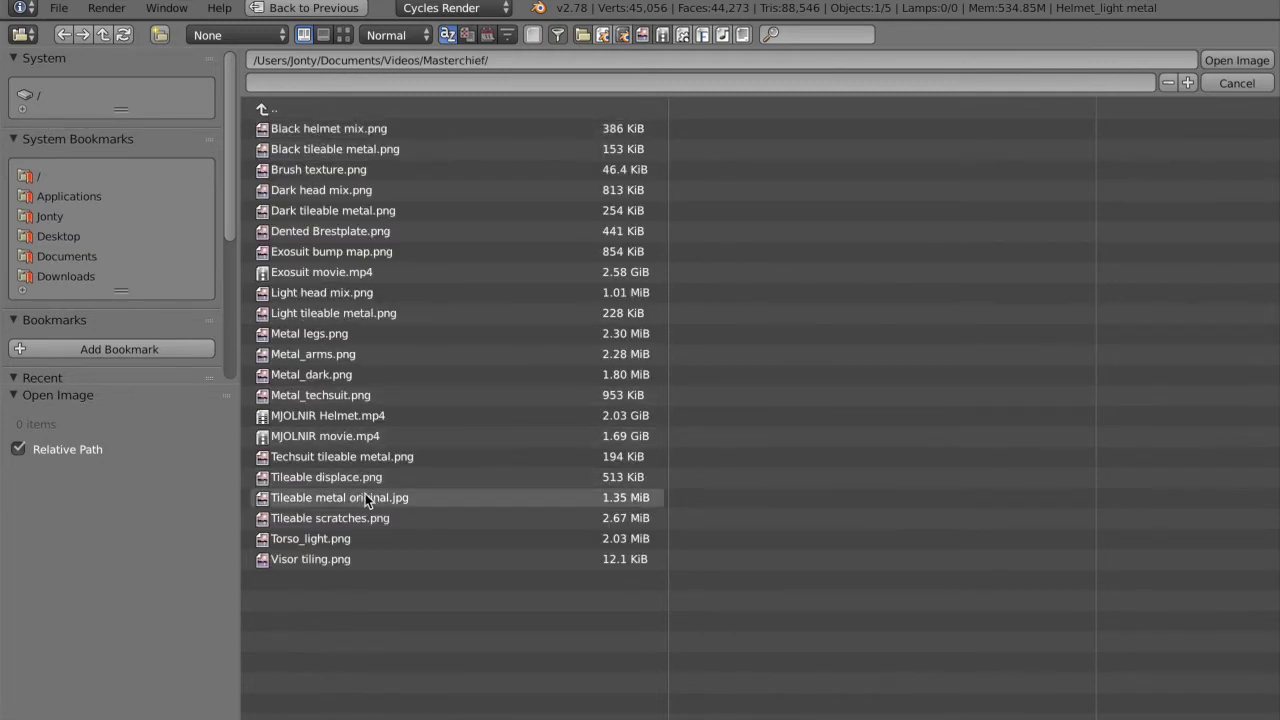
double_click(392, 320)
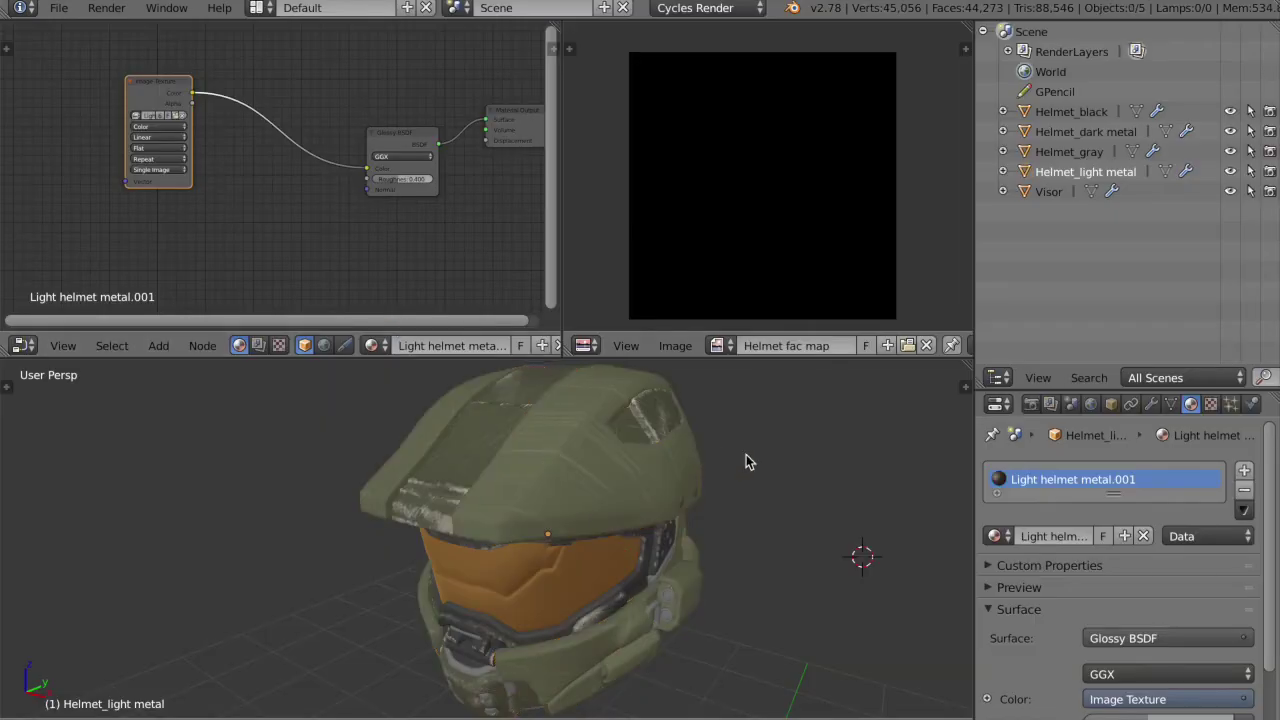
right_click(700, 462)
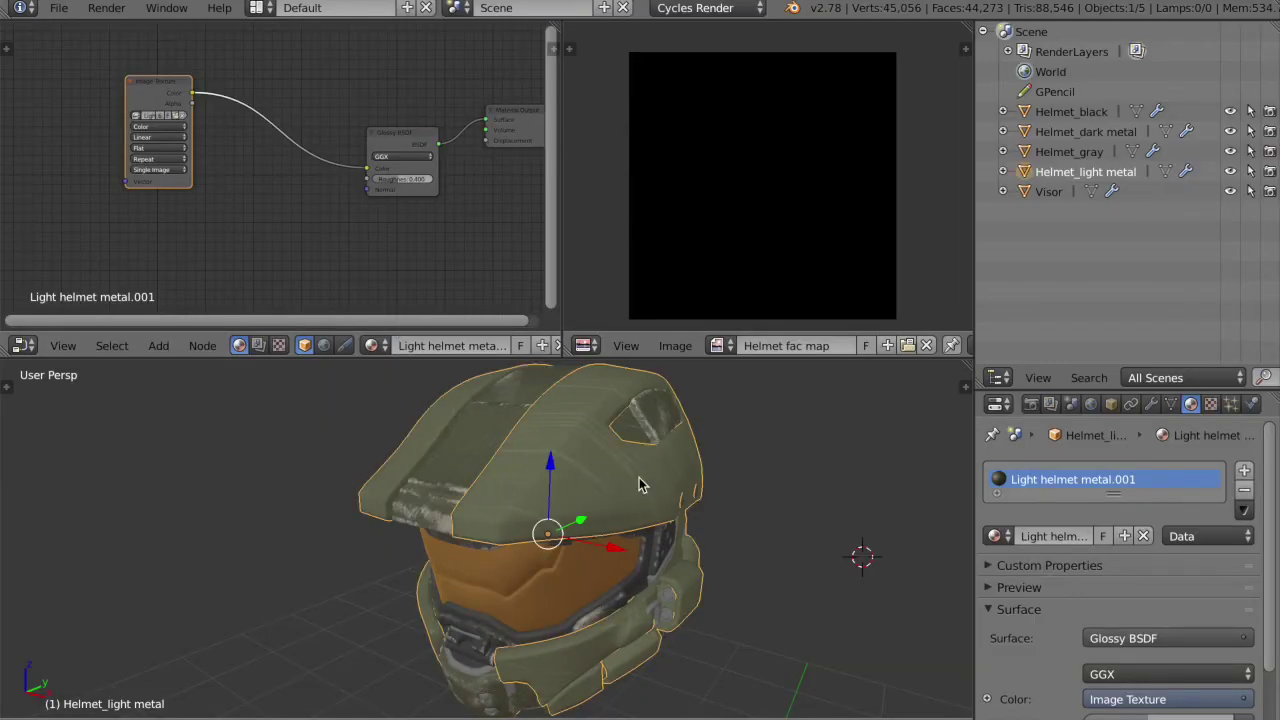
Move the Image Texture node closer to the Glossy BSDF node
left_click_drag(177, 80, 280, 113)
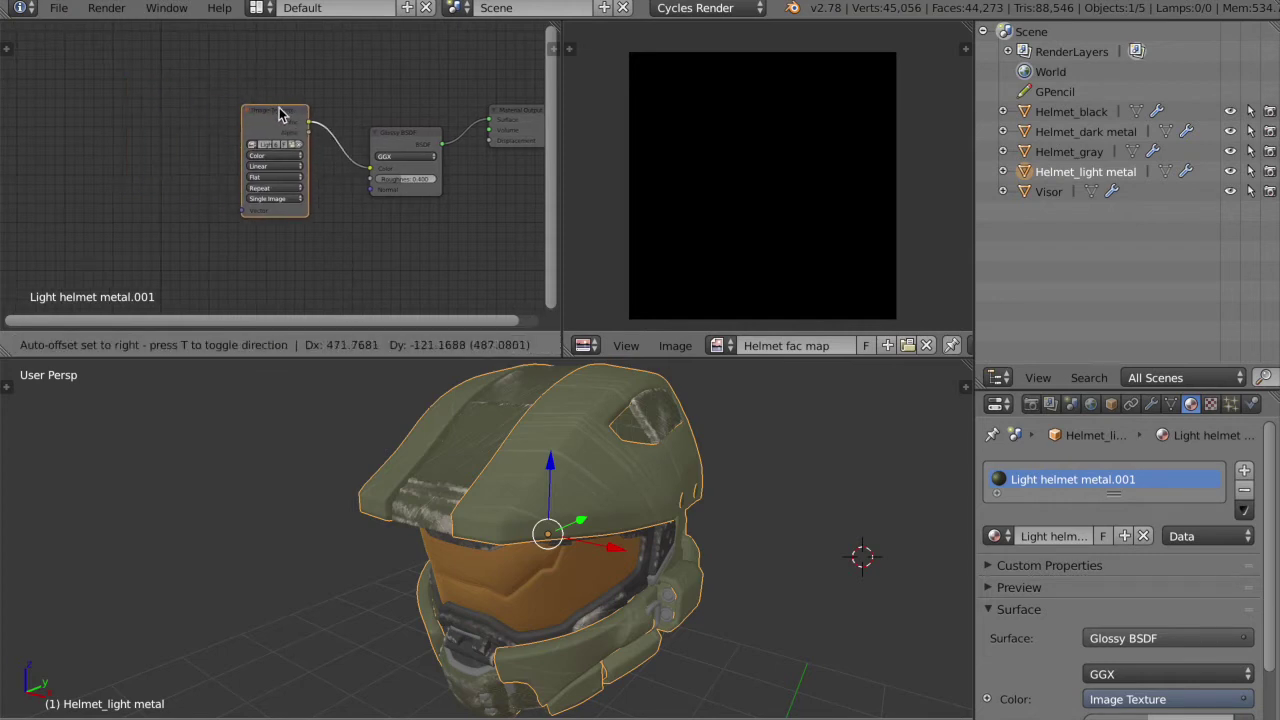
key("shift+a")
mouse_move(168, 128)
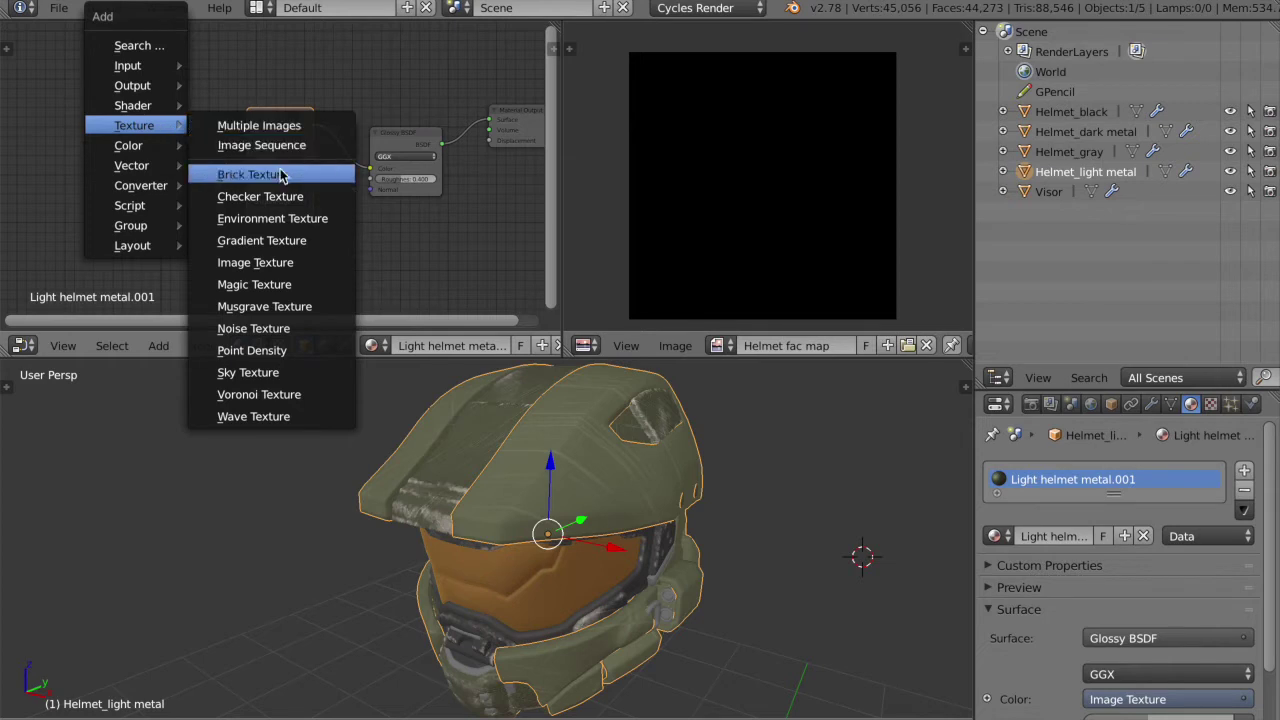
left_click(297, 263)
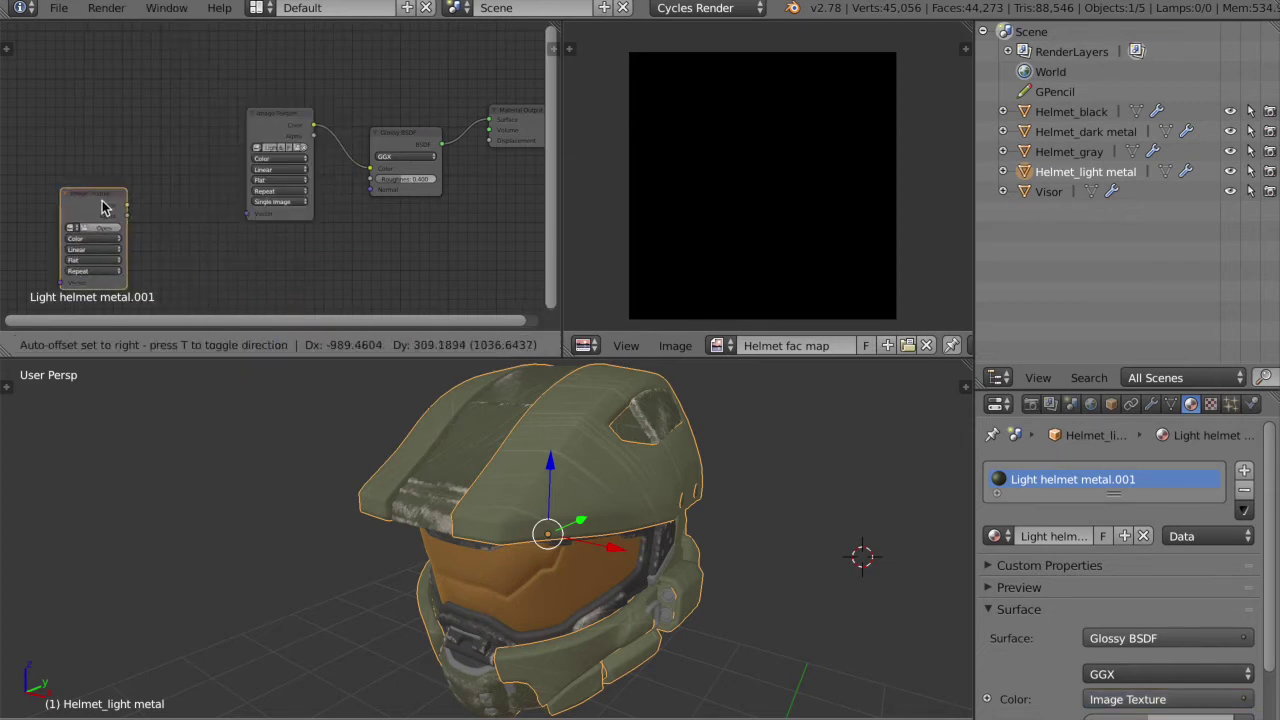
left_click(120, 210)
key("x")
Add a Mapping node before the Image Texture node and connect its Vector output to the texture's Vector input
key("shift+a")
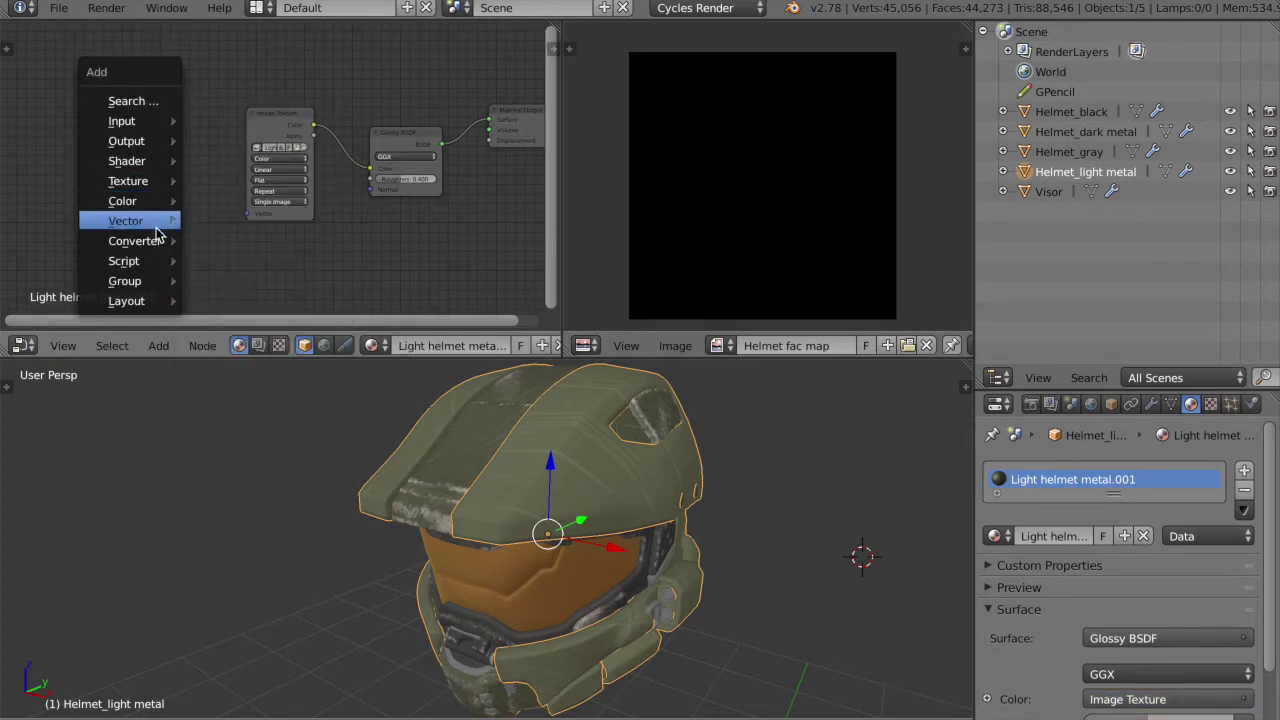
mouse_move(160, 224)
left_click(265, 244)
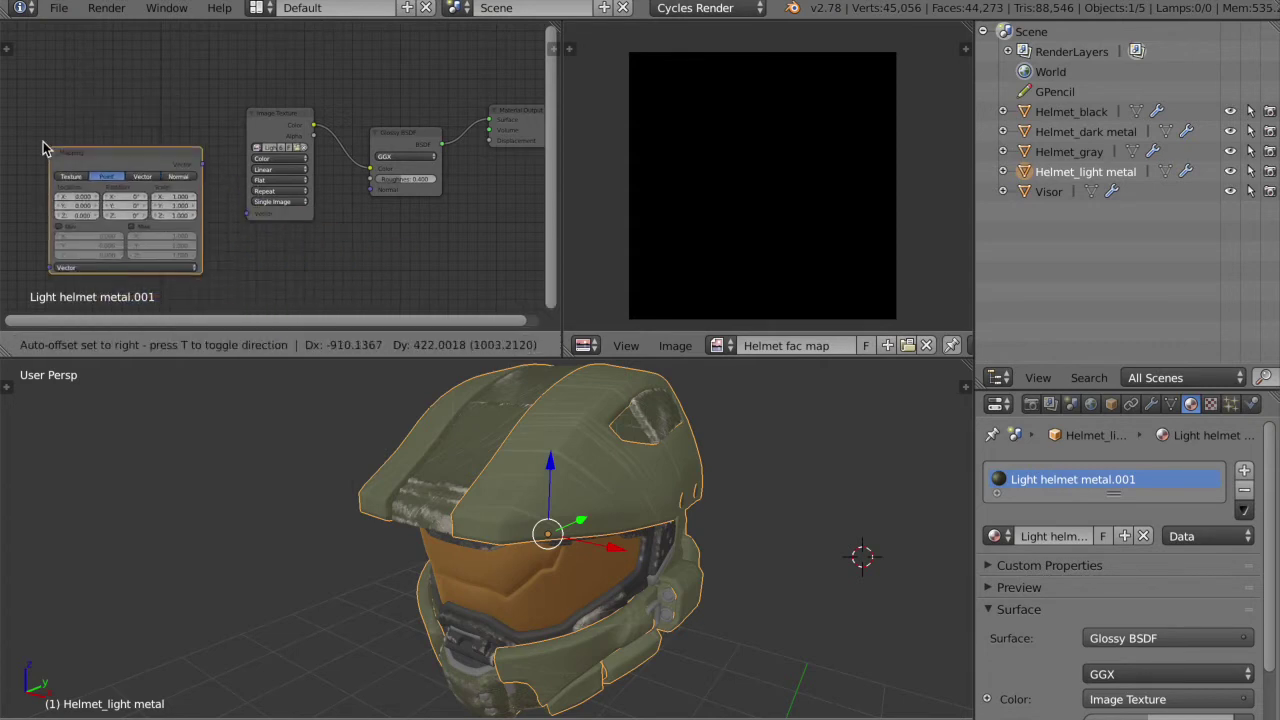
left_click(229, 160)
left_click_drag(194, 158, 246, 216)
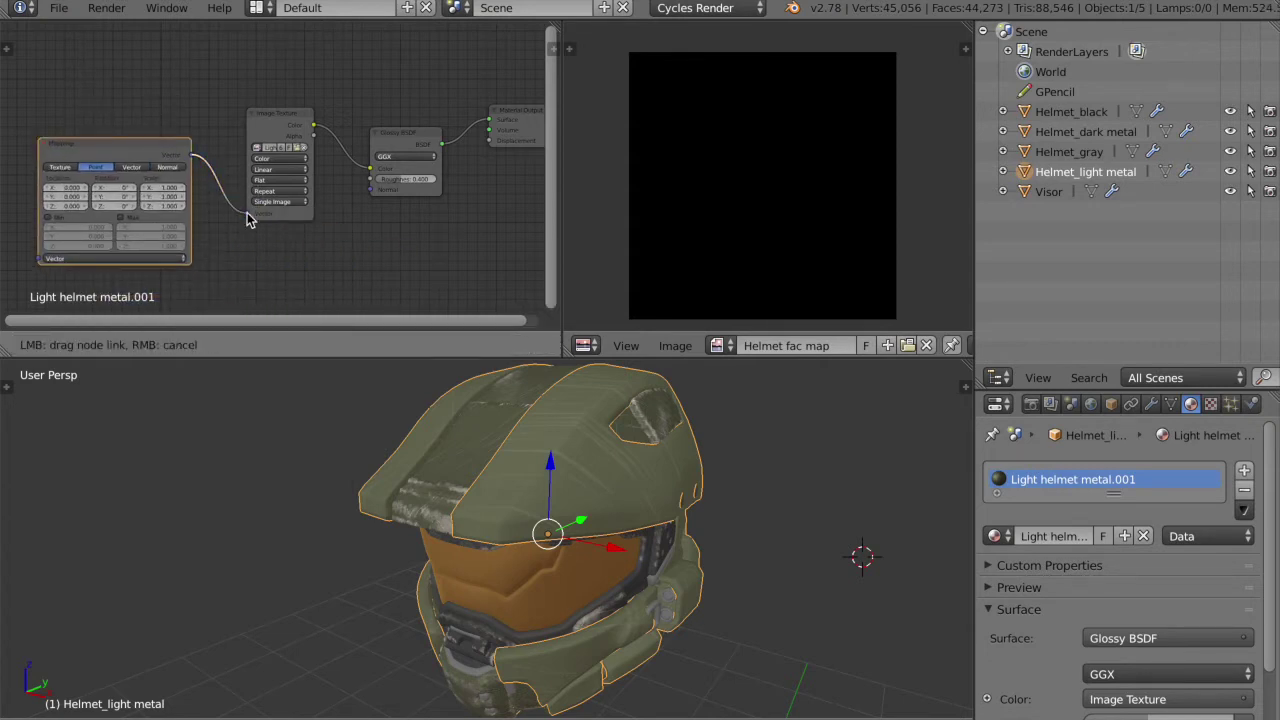
Set the Mapping node's scale to 3 on the X, Y and Z axes
key("Return")
left_click(169, 196)
type("3")
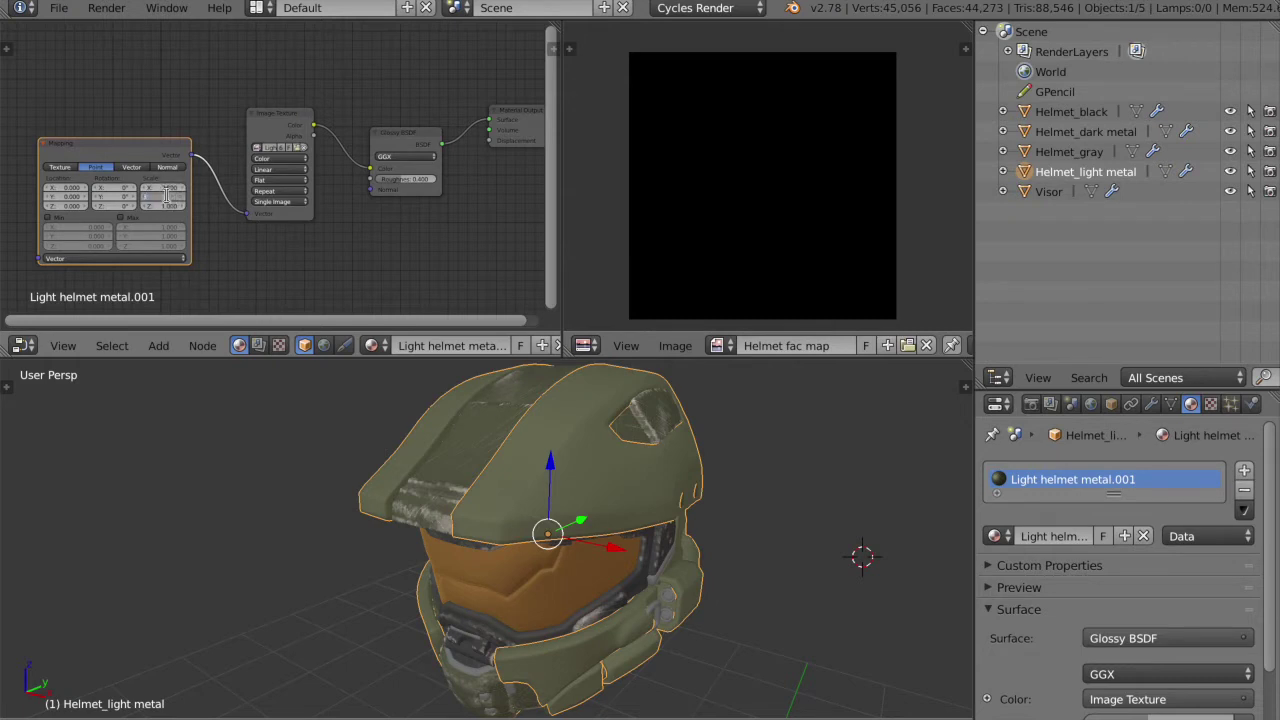
key("Return")
Add a Texture Coordinate node, connect its UV output to the Mapping node's Vector input, and deselect the helmet part
scroll(291, 212, "up", 2, "ctrl")
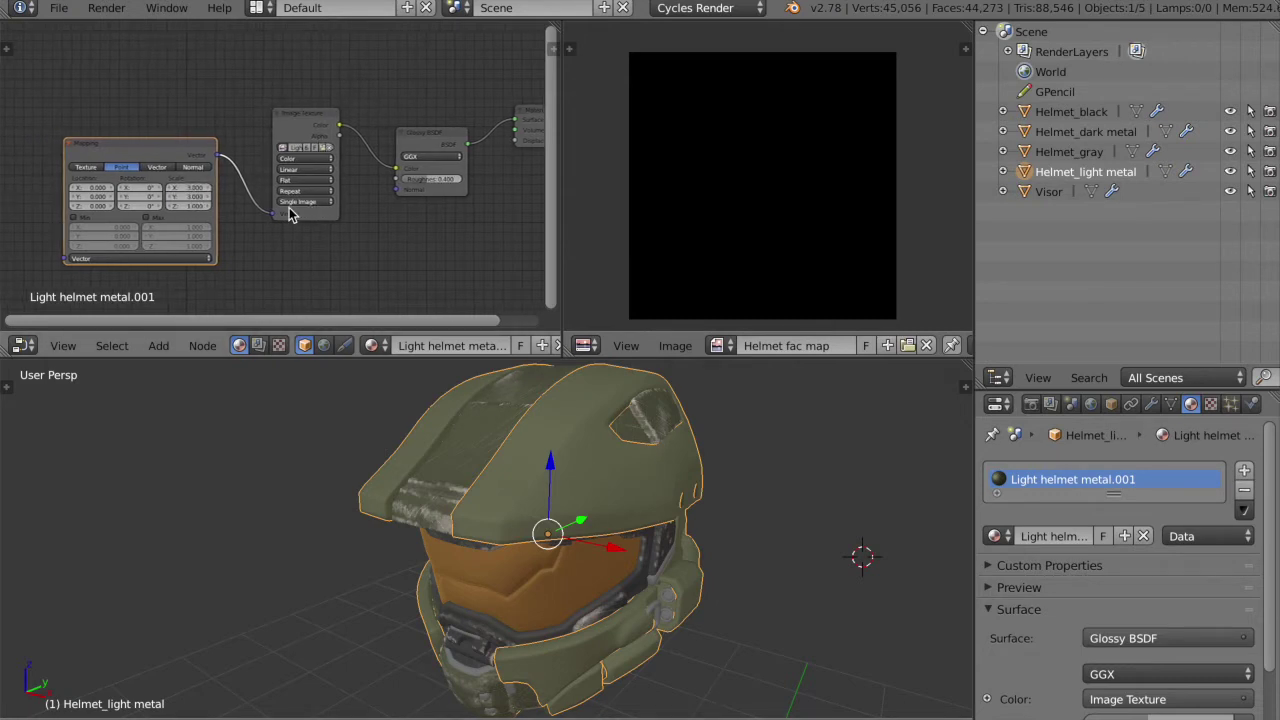
scroll(182, 146, "up", 1, "ctrl")
middle_click_drag(183, 150, 207, 150)
key("shift+a")
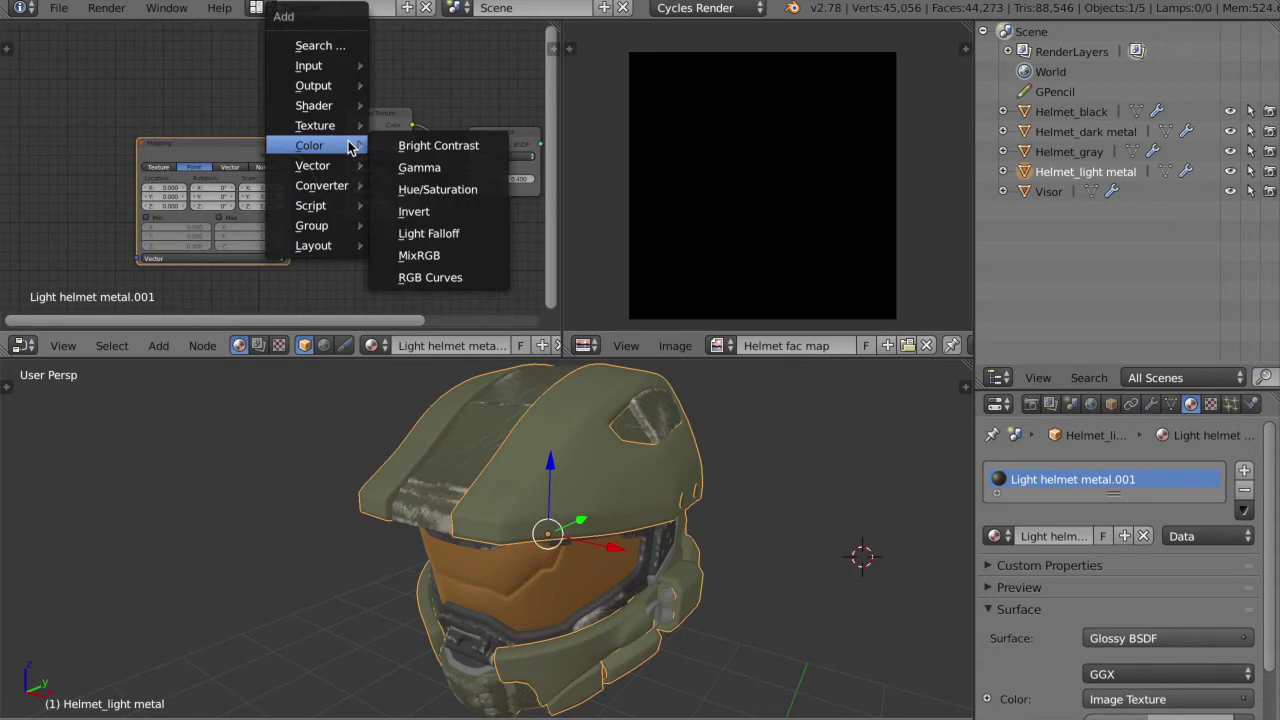
mouse_move(315, 125)
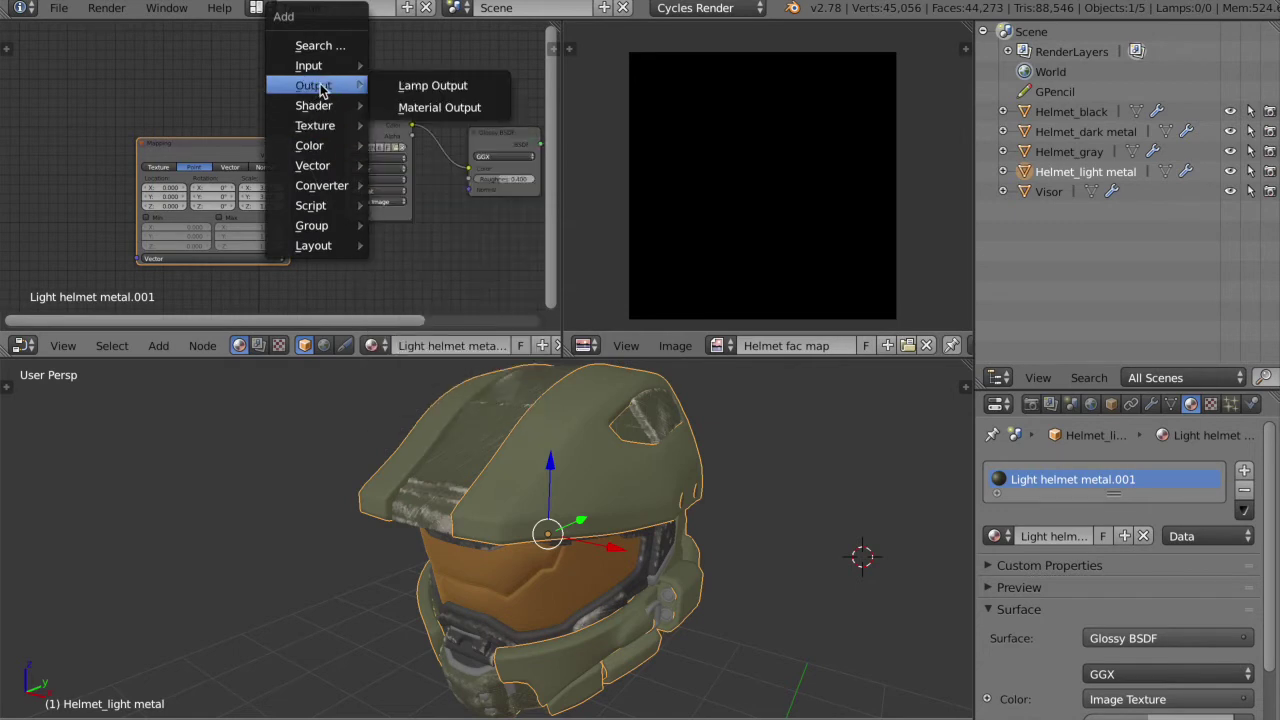
mouse_move(322, 65)
left_click(462, 336)
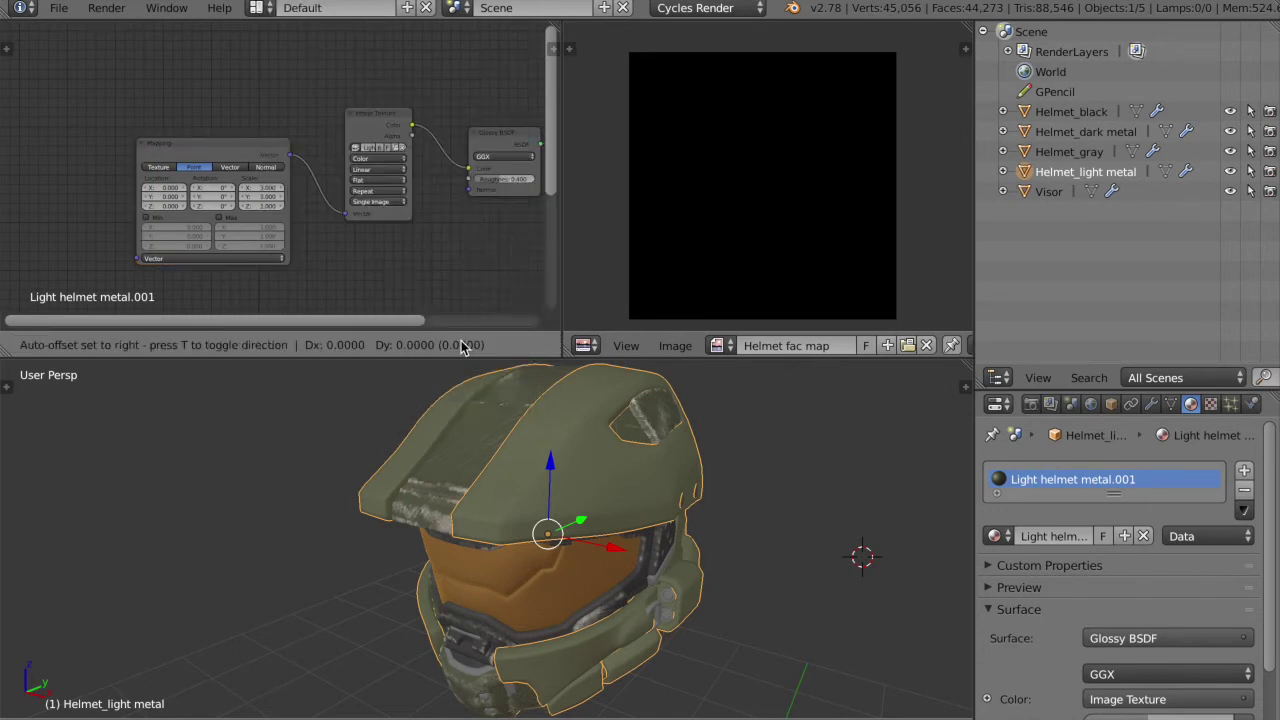
left_click(25, 135)
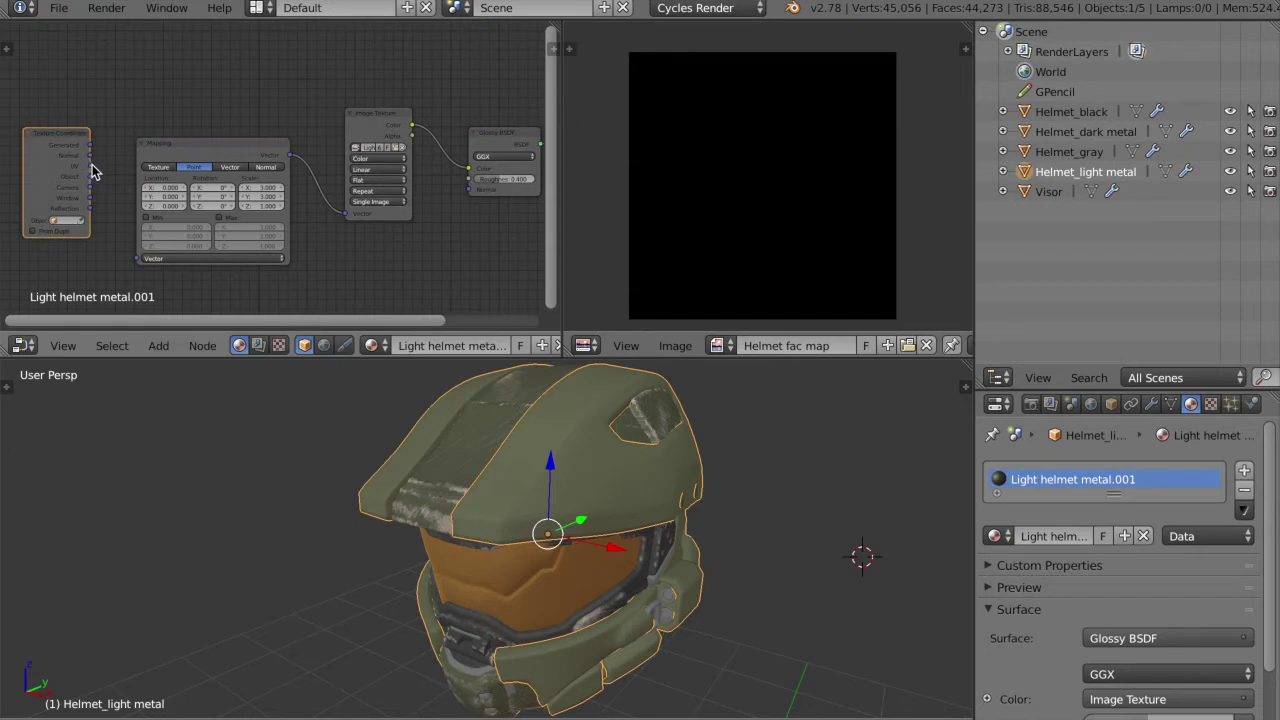
left_click_drag(91, 168, 140, 260)
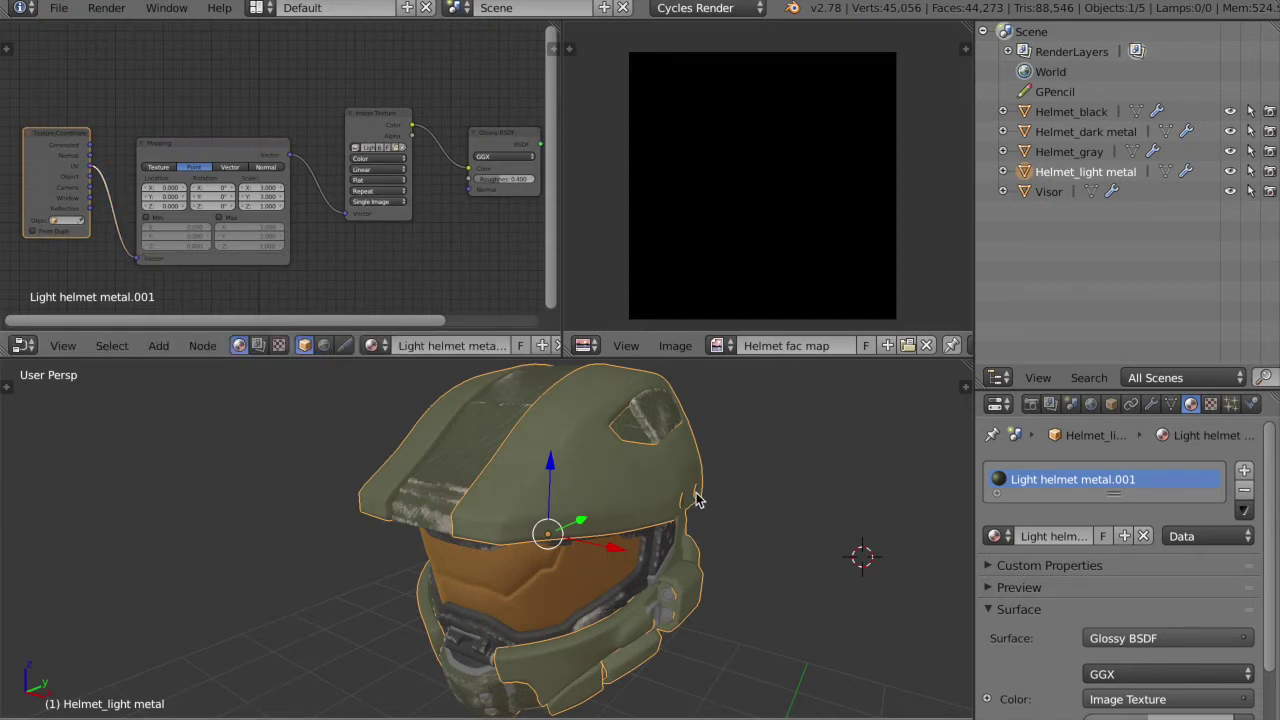
key("a")
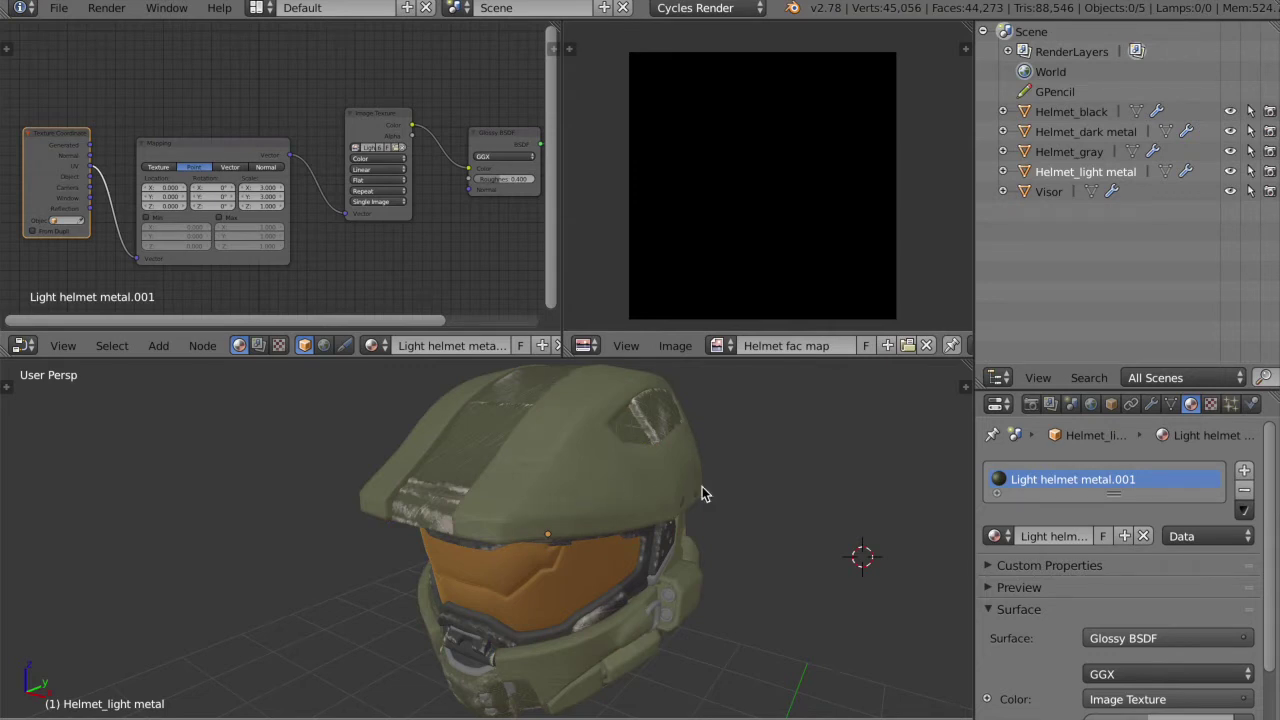
Add a Bump node below the Image Texture node and connect its Normal output to the Glossy BSDF Normal input
middle_click_drag(383, 261, 324, 219)
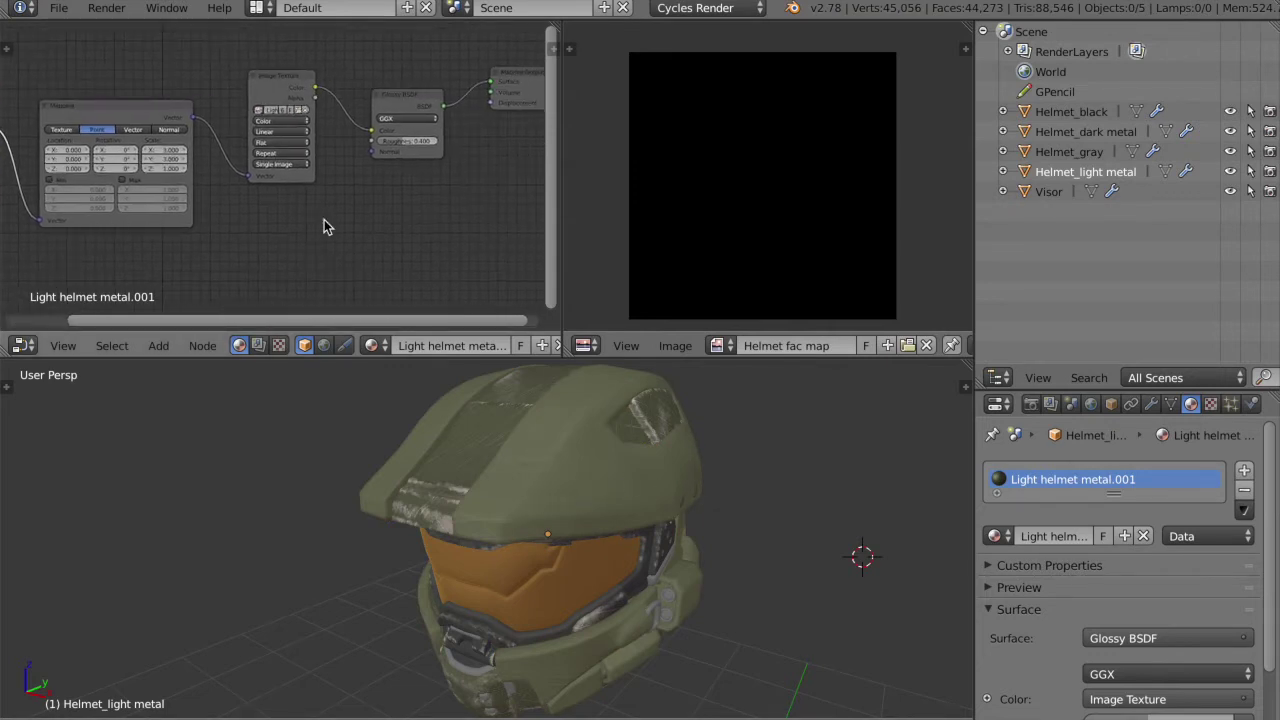
key("shift+a")
mouse_move(297, 236)
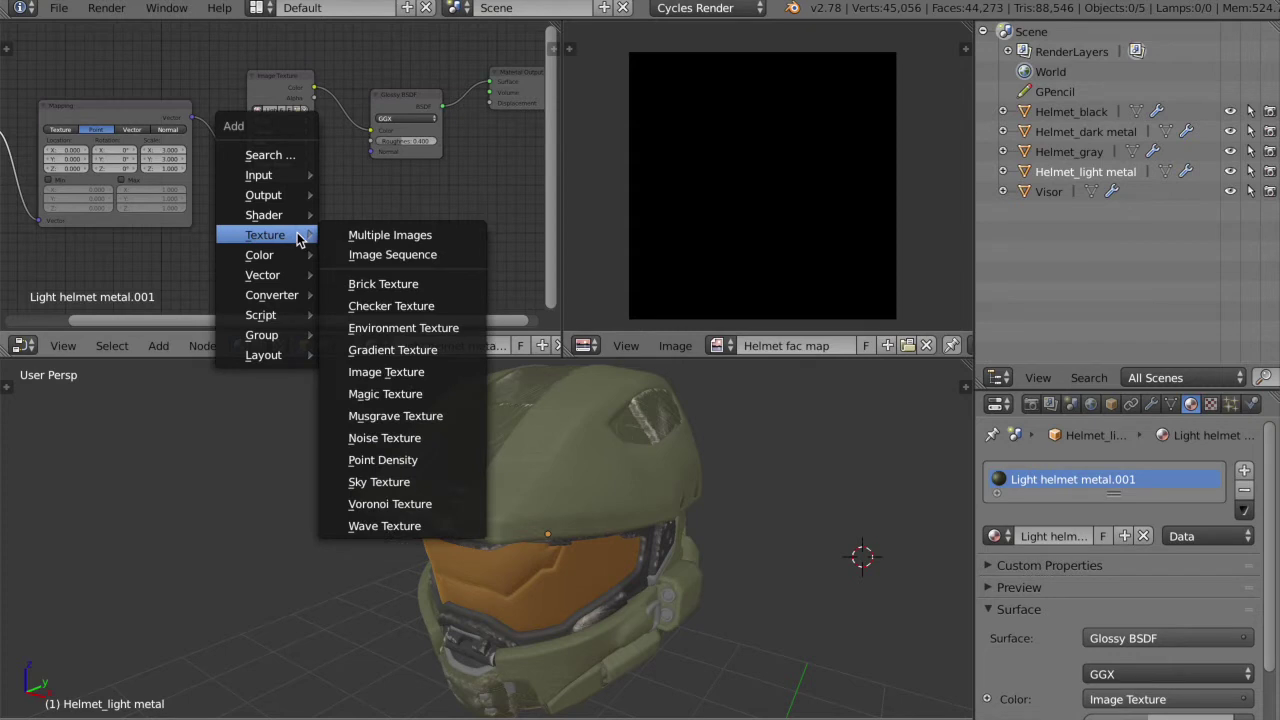
mouse_move(289, 275)
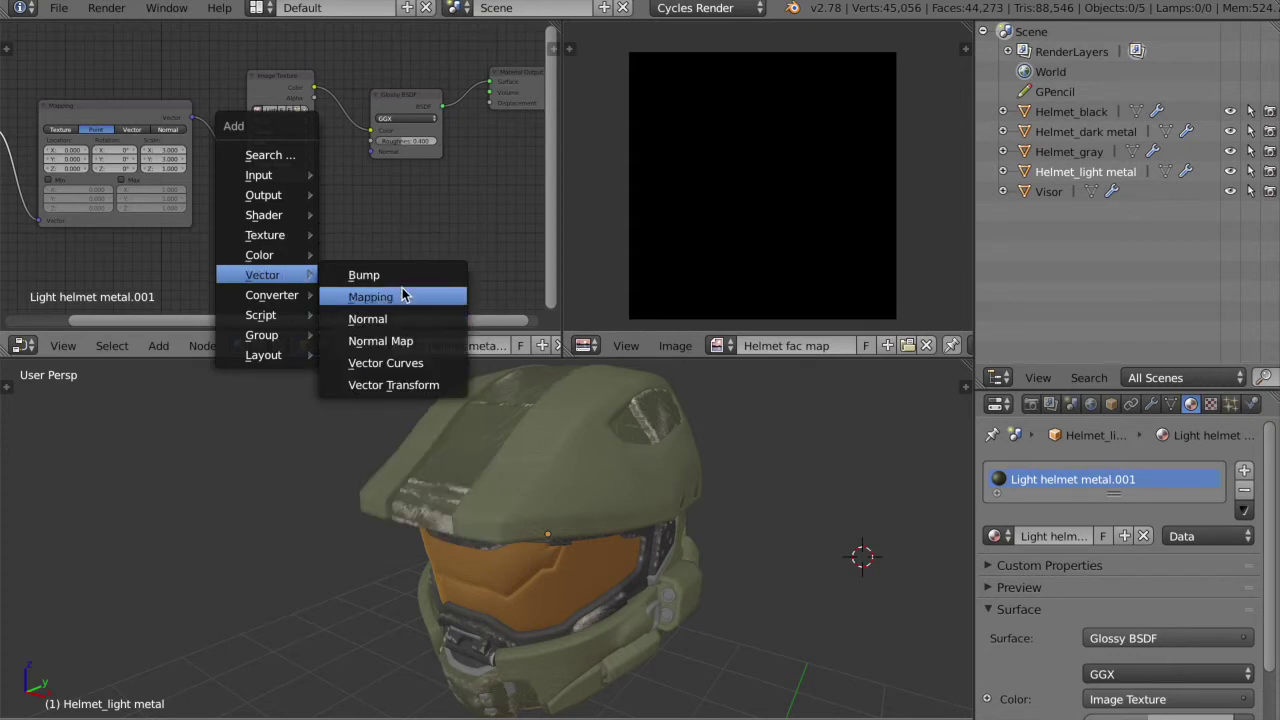
left_click(396, 279)
left_click(305, 292)
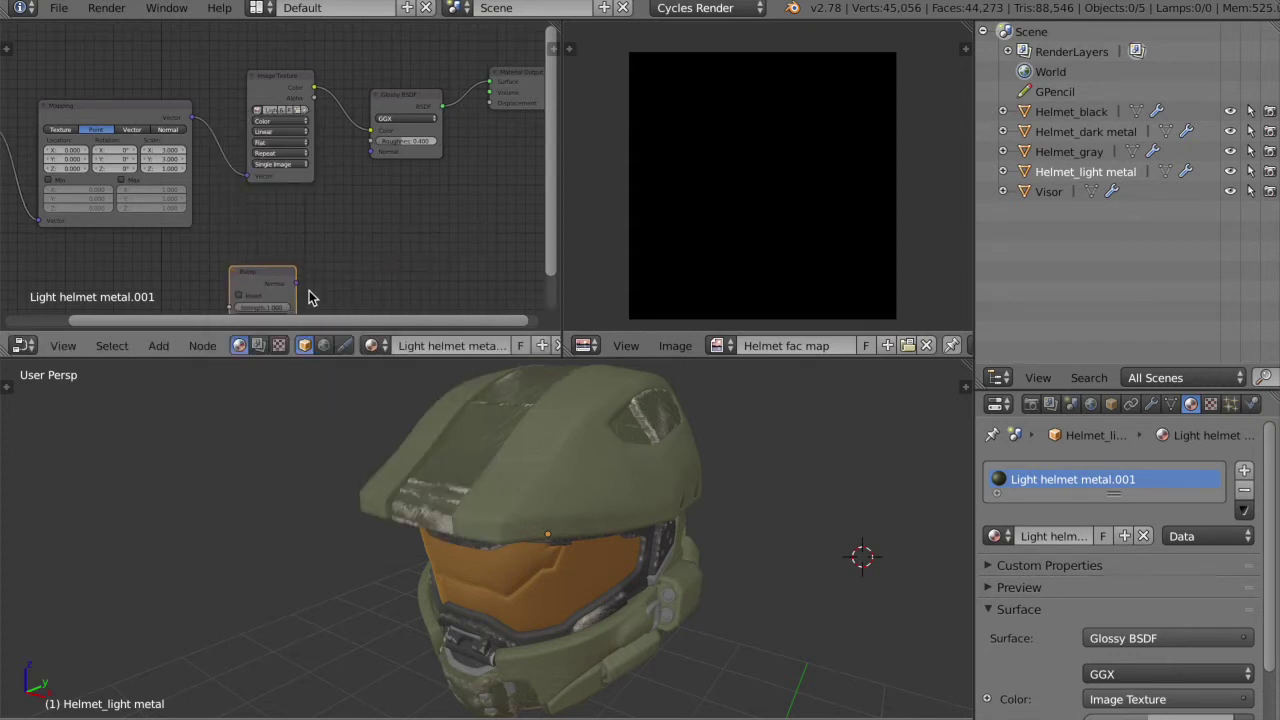
left_click_drag(296, 282, 372, 152)
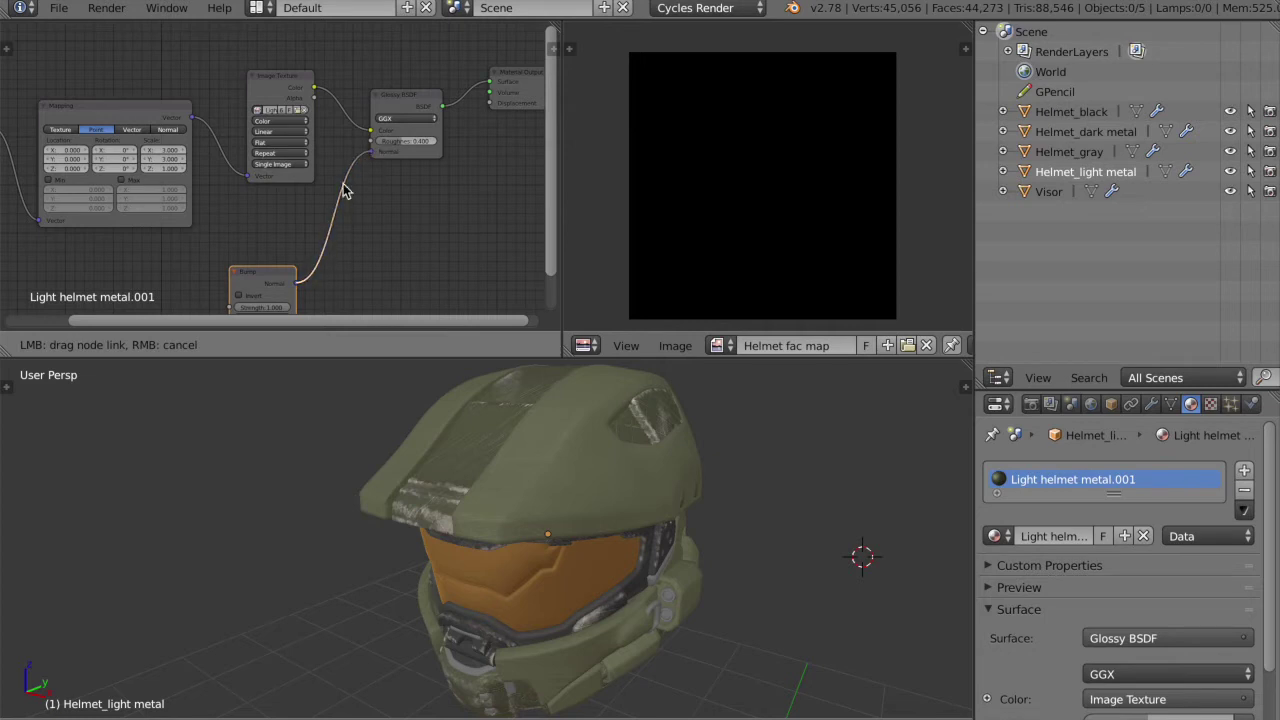
left_click_drag(280, 277, 310, 217)
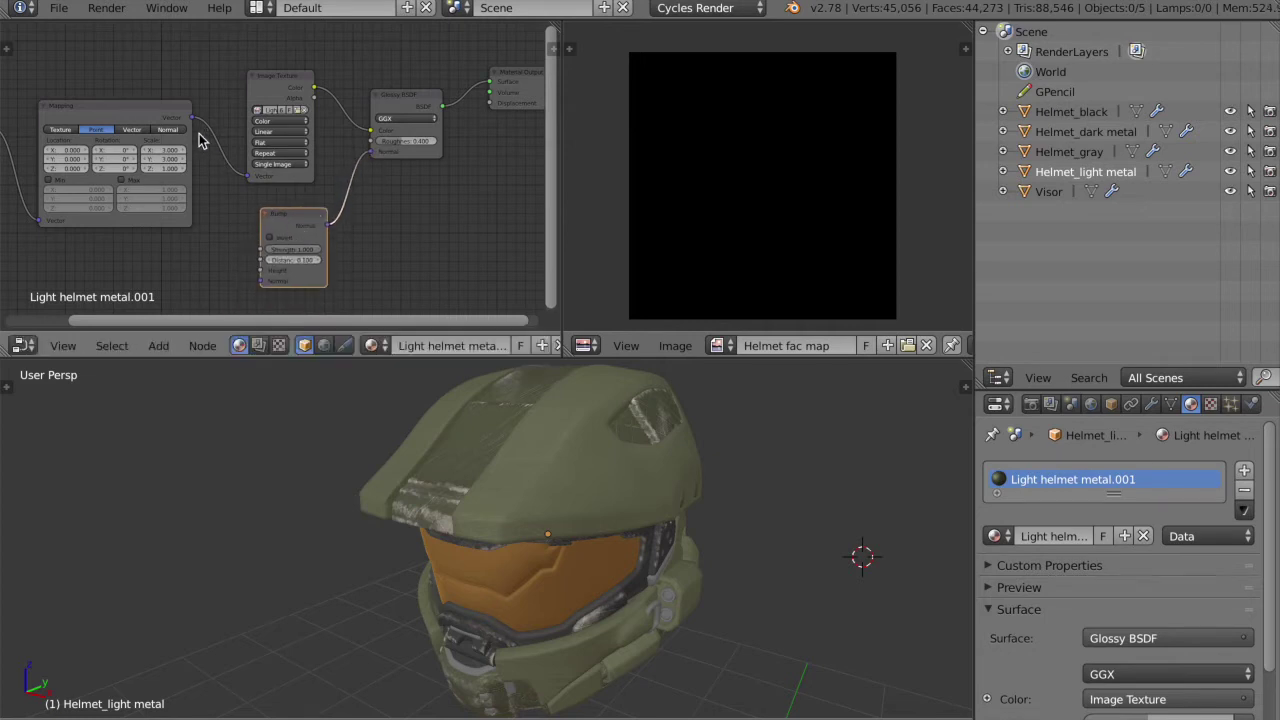
left_click_drag(318, 240, 359, 255)
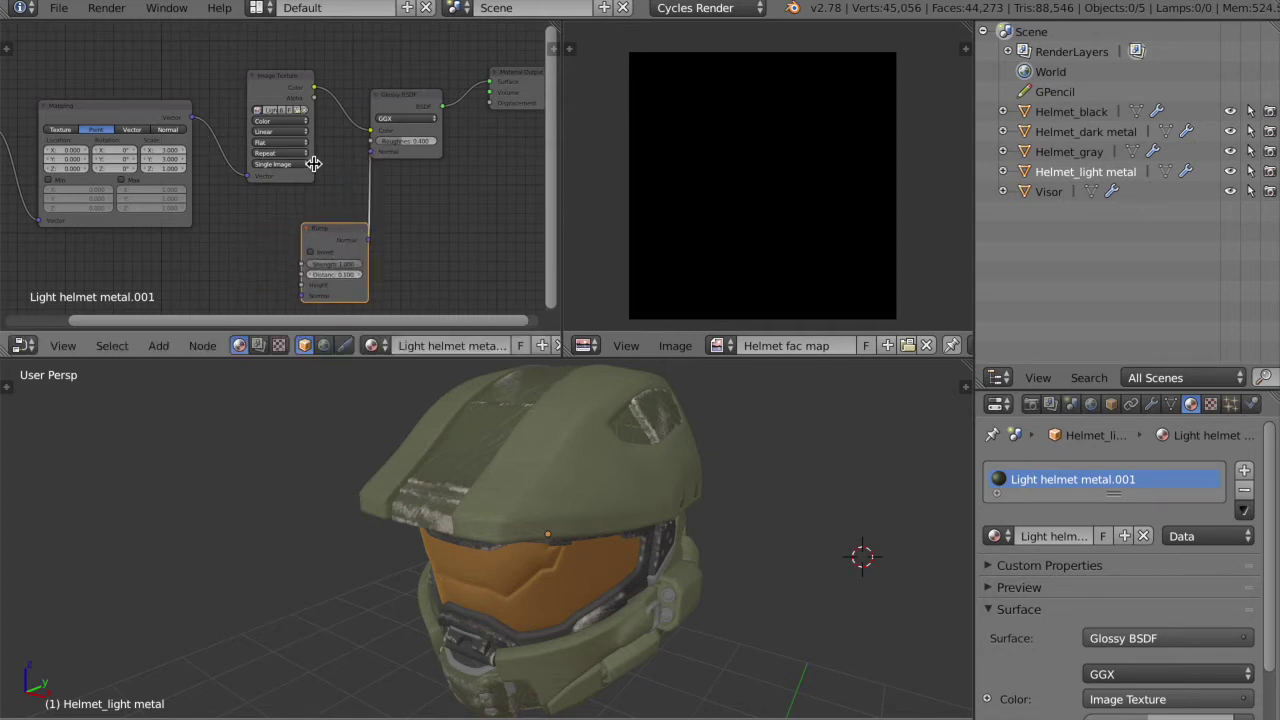
Connect a duplicate of the Image Texture node to the Bump node's Height input and load Tileable displace.png into it
left_click(277, 93)
key("shift+d")
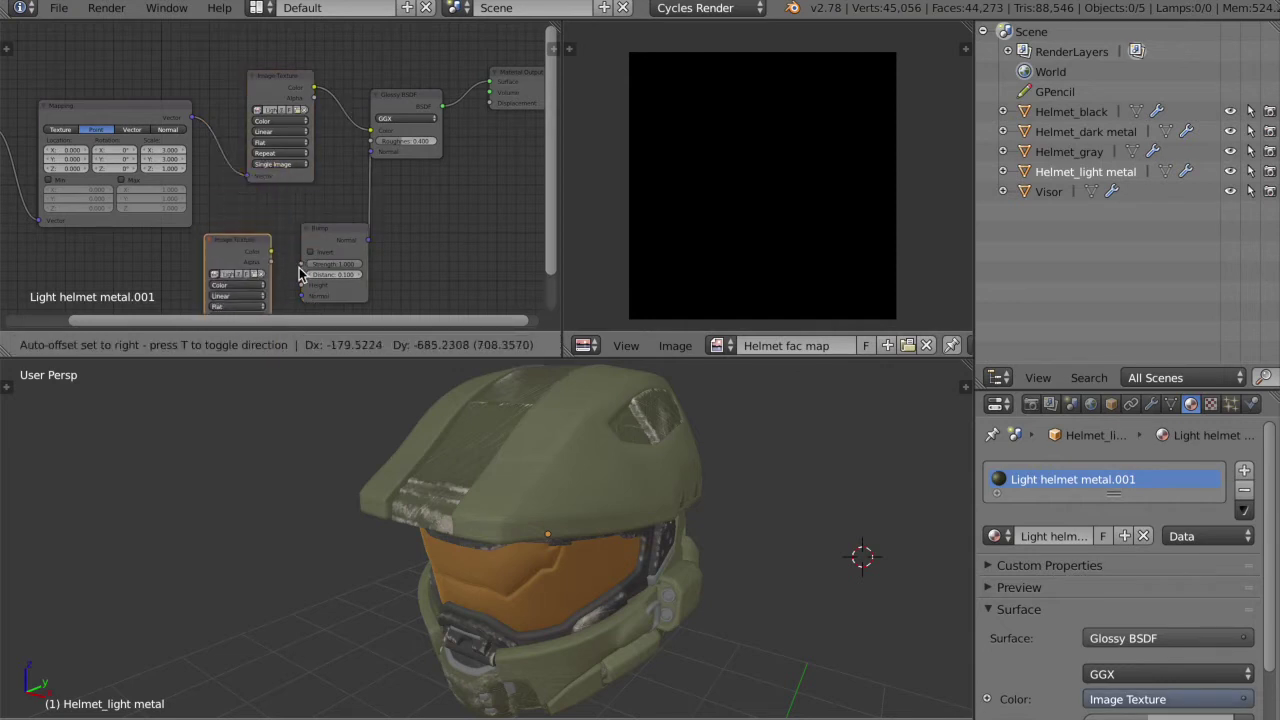
left_click(278, 277)
left_click_drag(273, 272, 302, 287)
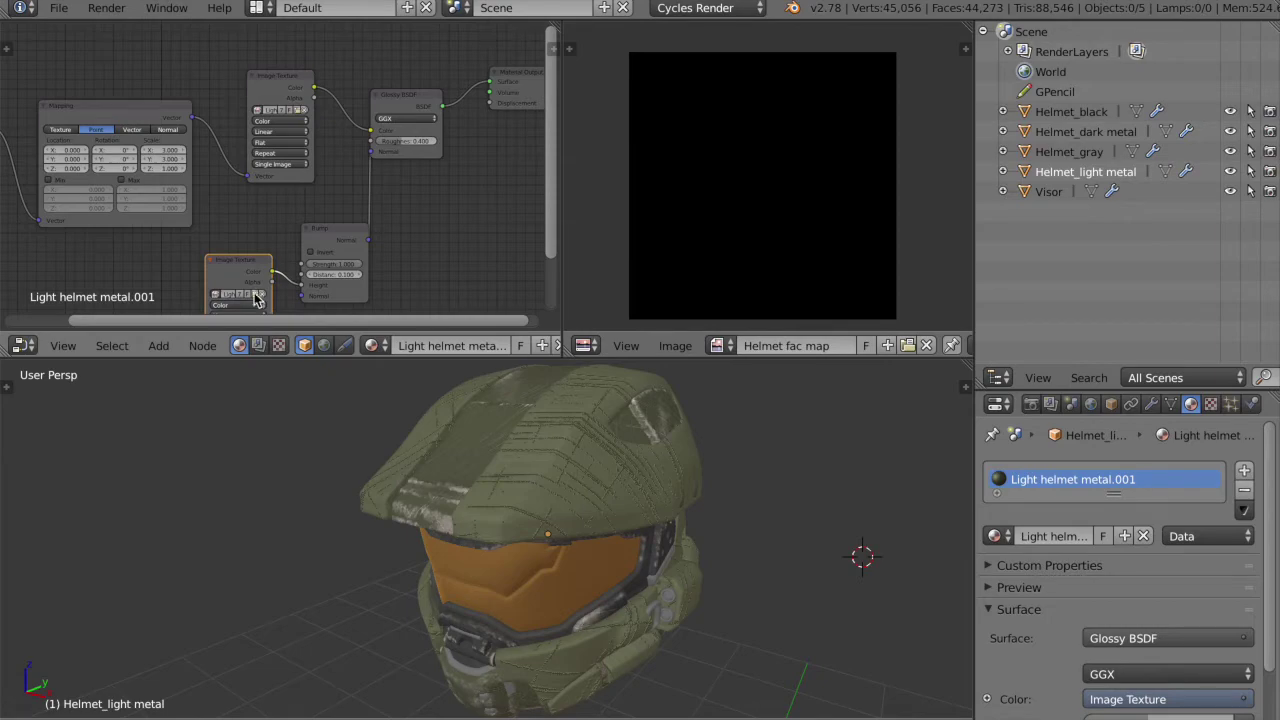
left_click(245, 293)
double_click(367, 477)
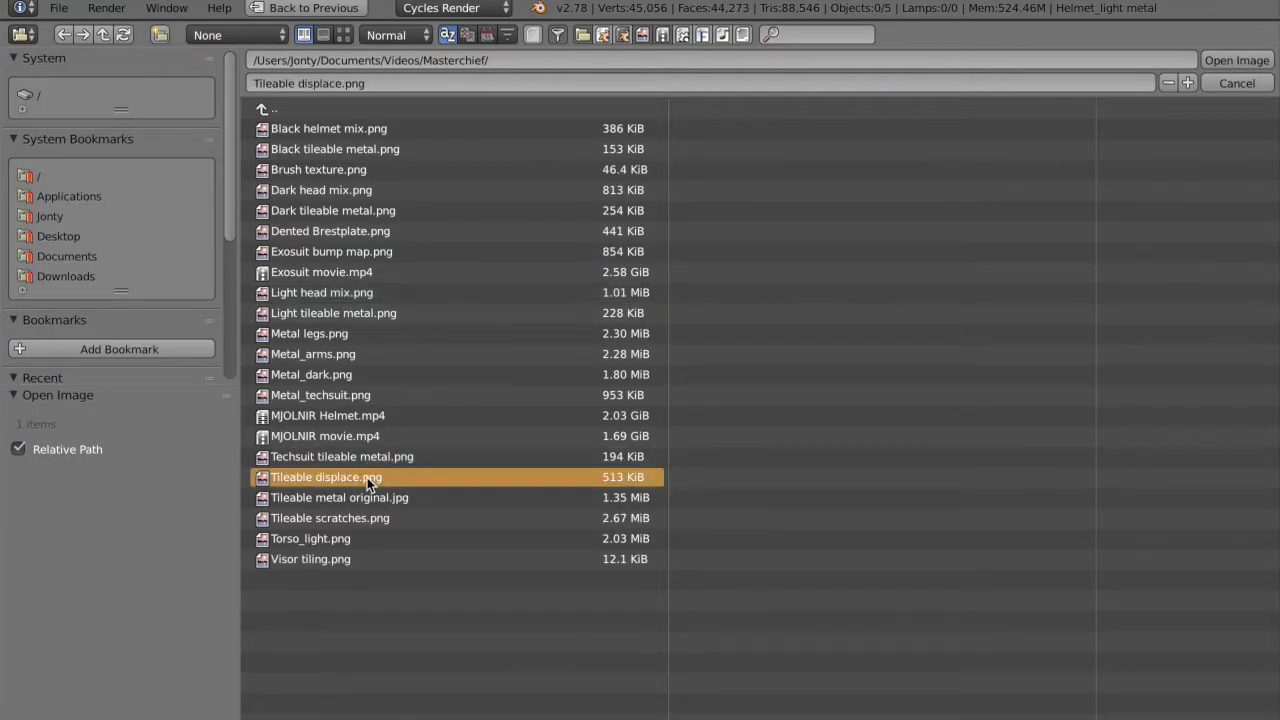
Display Tileable displace.png in the image editor and examine its scratch pattern
left_click(733, 348)
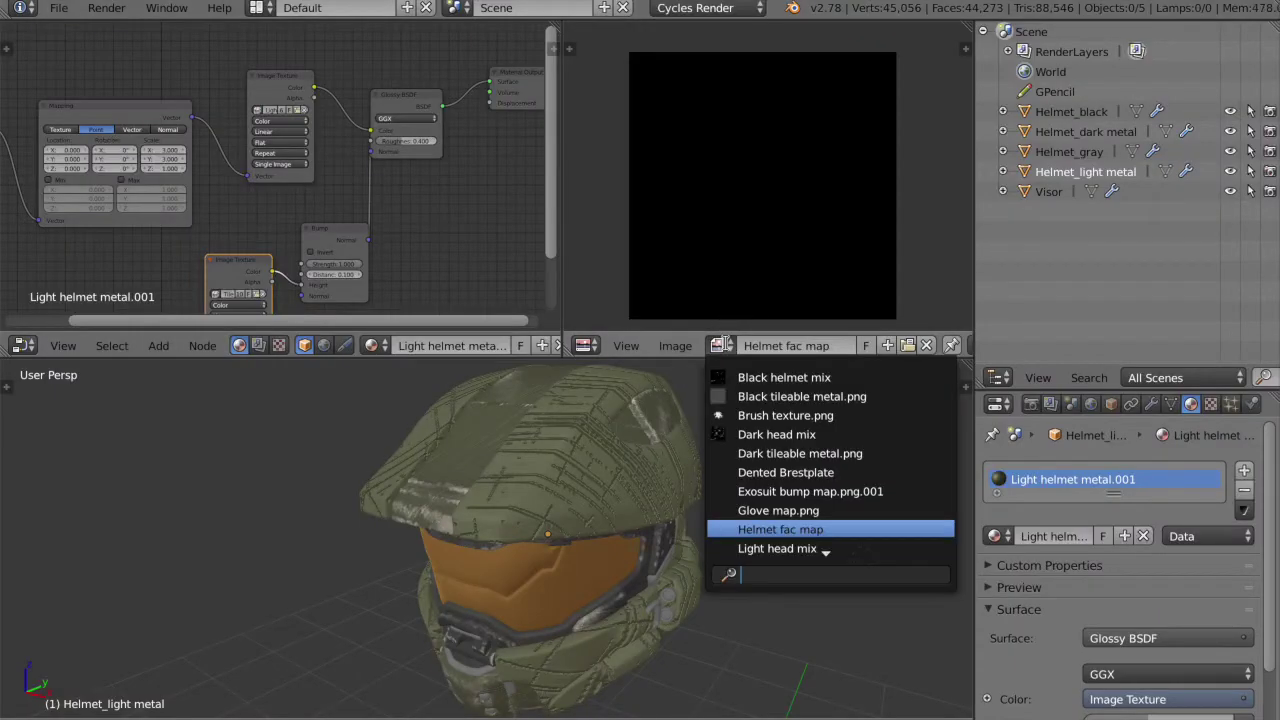
type("tileab")
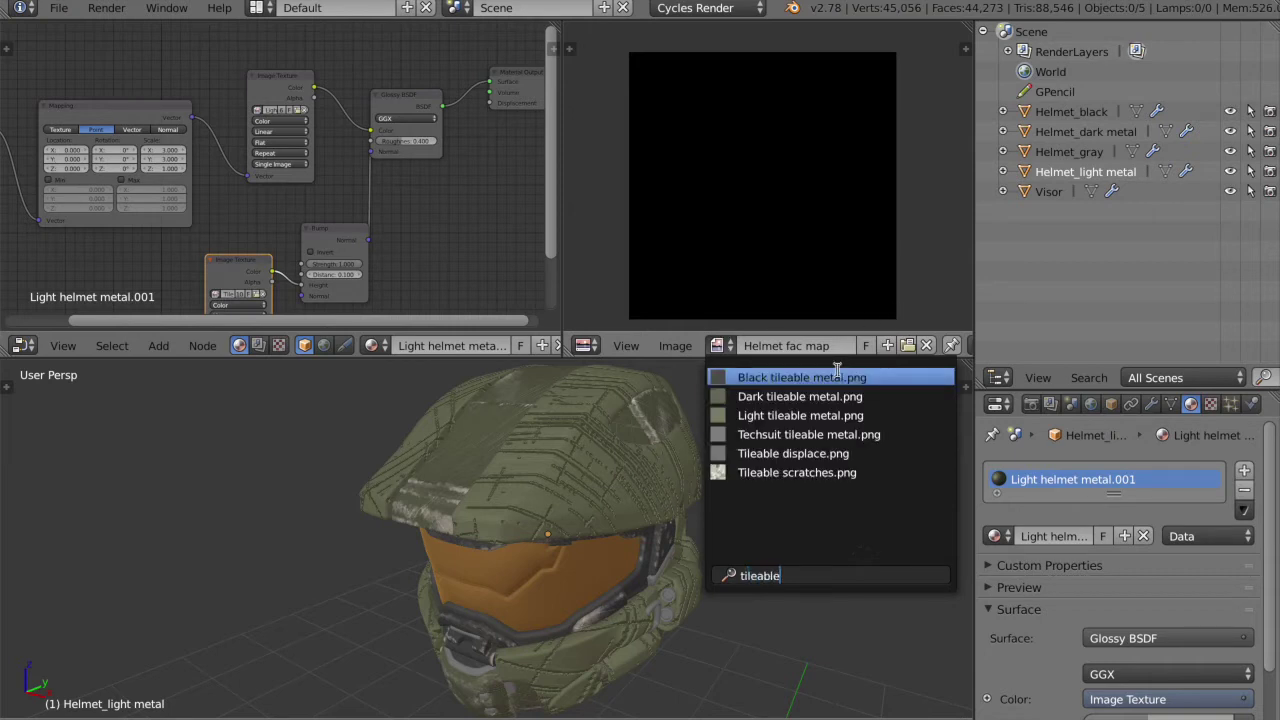
type("le")
left_click(814, 453)
scroll(775, 172, "up", 3)
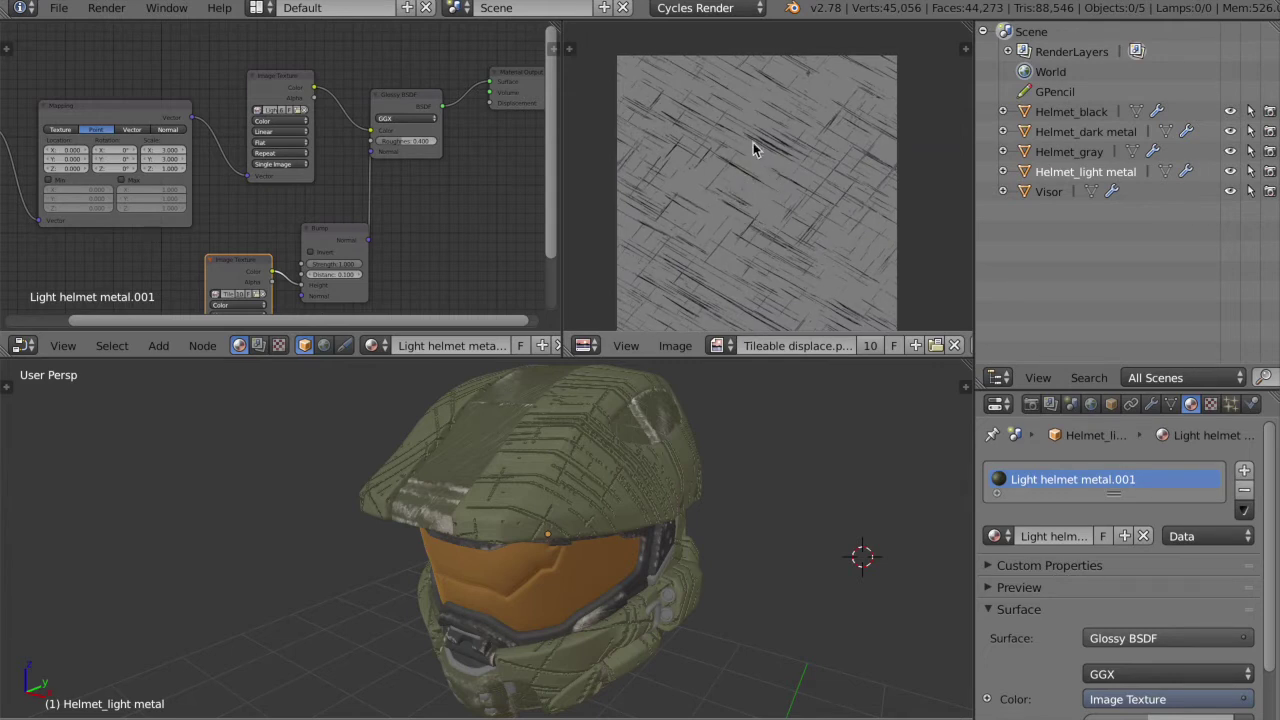
scroll(784, 206, "down", 1)
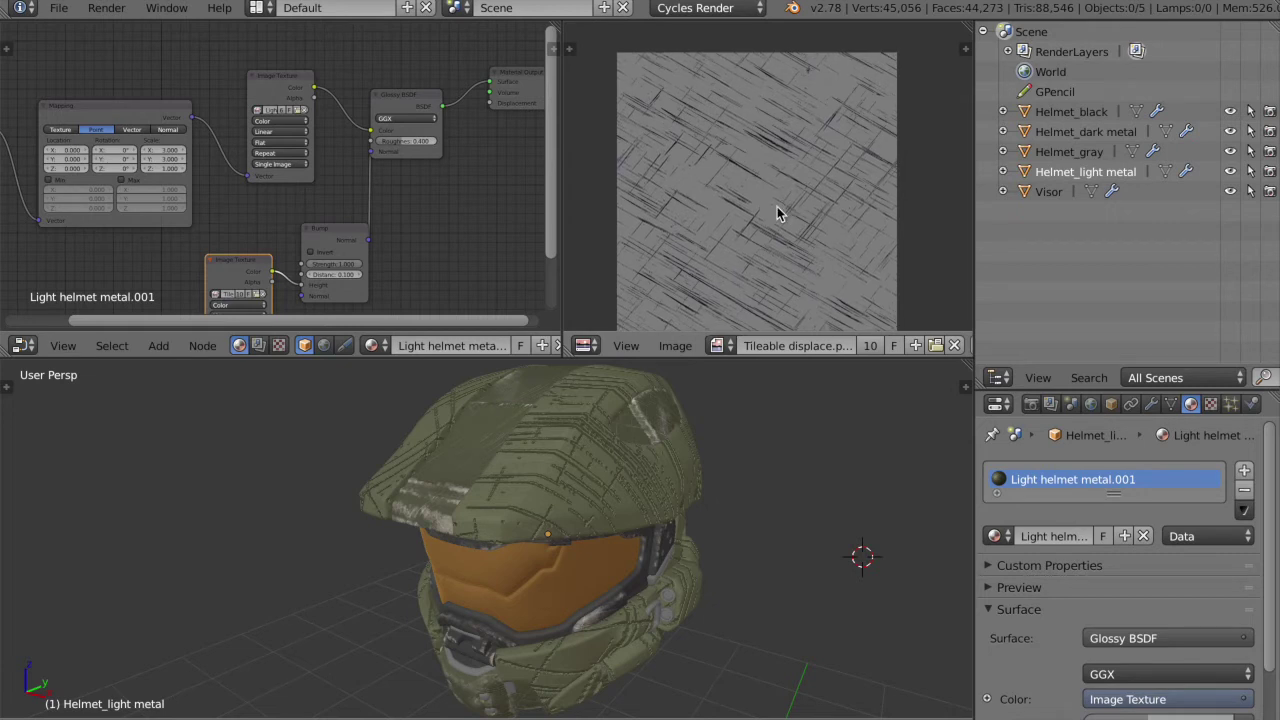
scroll(506, 270, "down", 1)
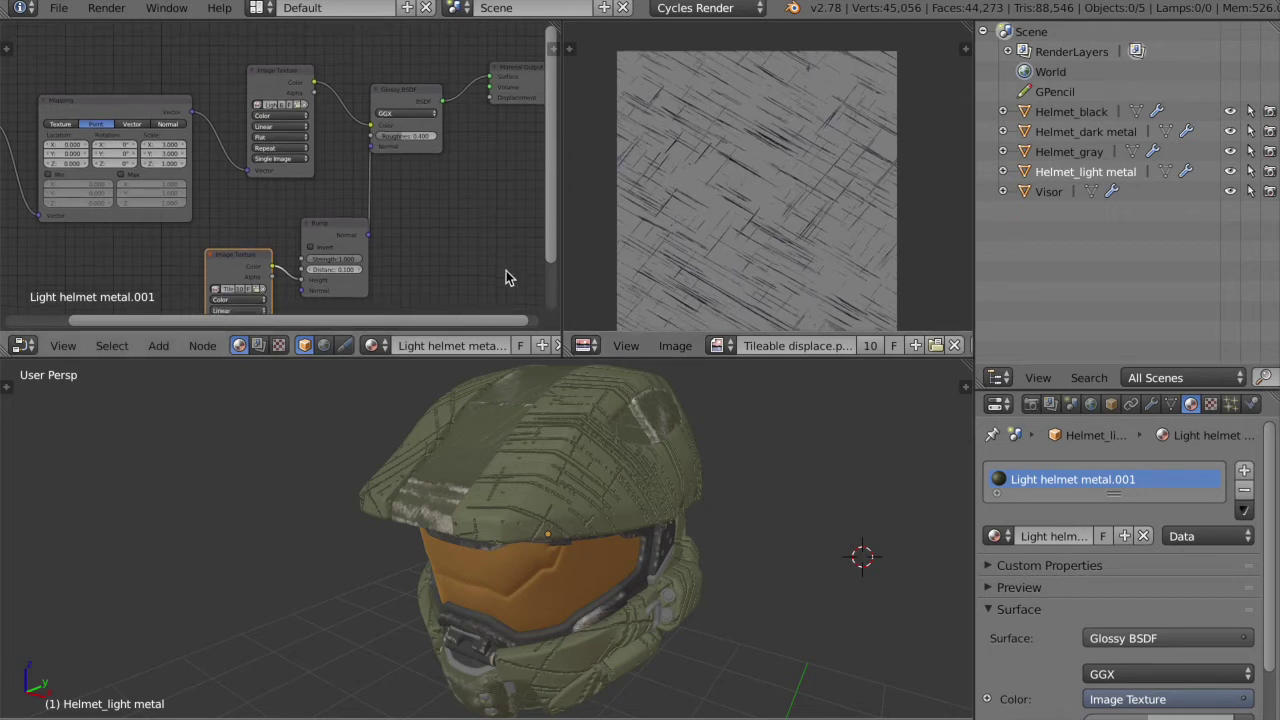
Set the Bump node's strength to 0.2
left_click(340, 251)
type("0.2")
key("Return")
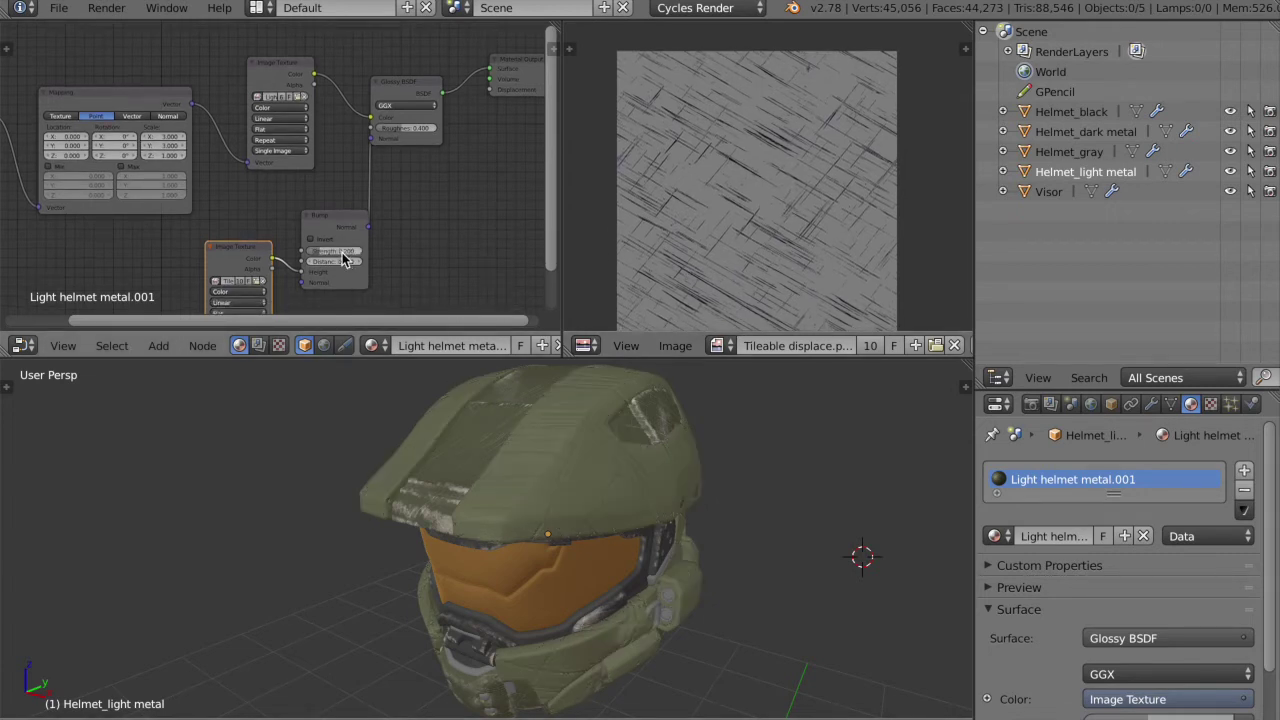
Inspect the helmet surface up close, comparing it with the Bump node disconnected from and reconnected to the Glossy BSDF Normal input
middle_click_drag(689, 493, 764, 492)
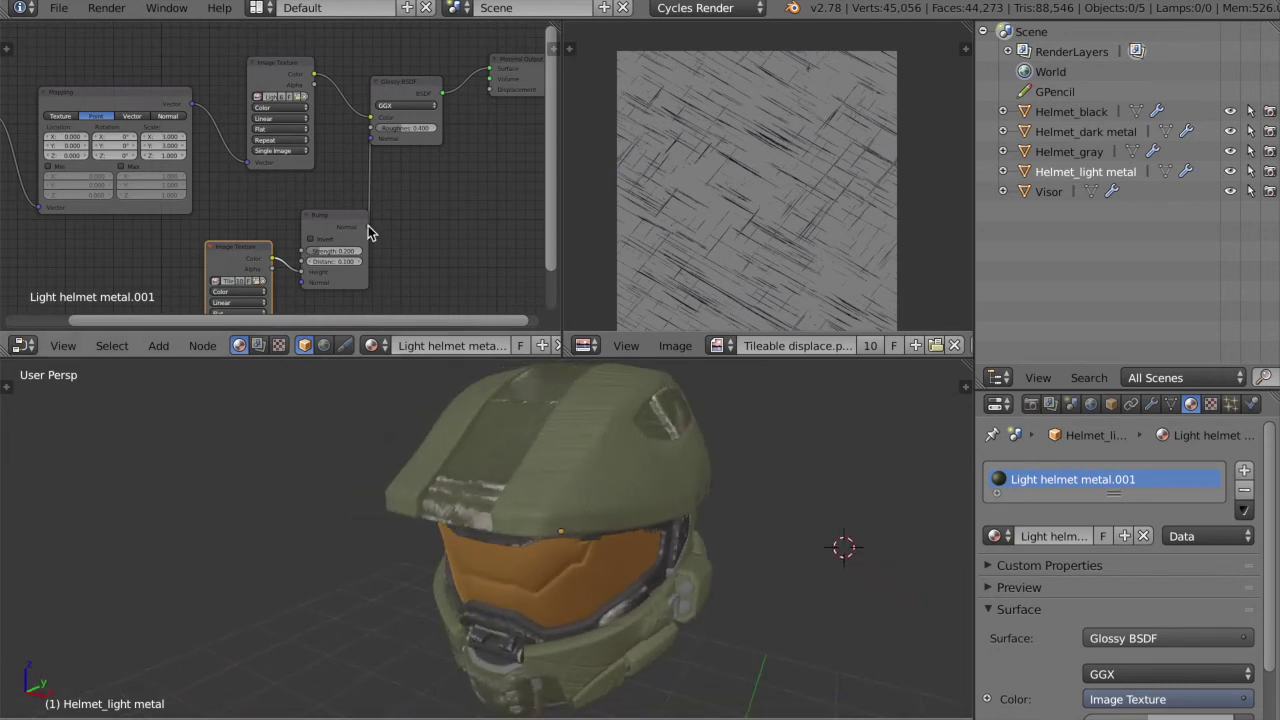
scroll(368, 225, "down", 1)
scroll(635, 459, "up", 4)
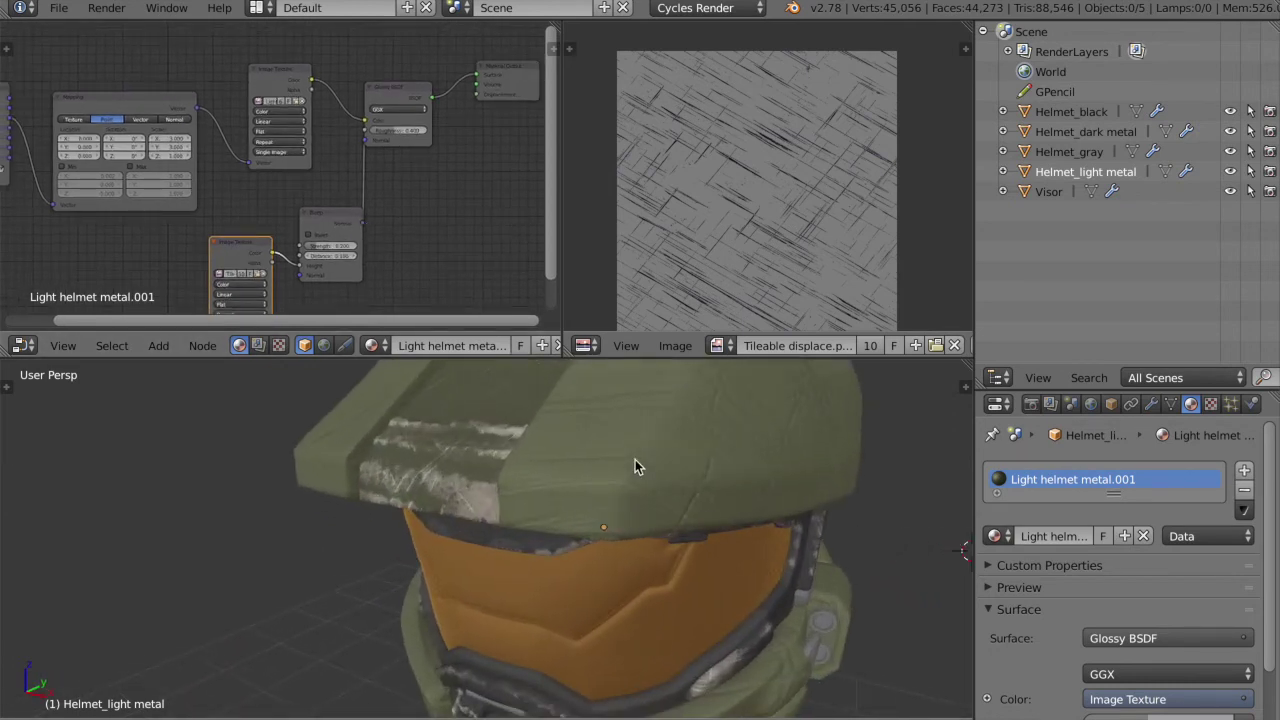
scroll(635, 462, "down", 2)
scroll(636, 464, "up", 2)
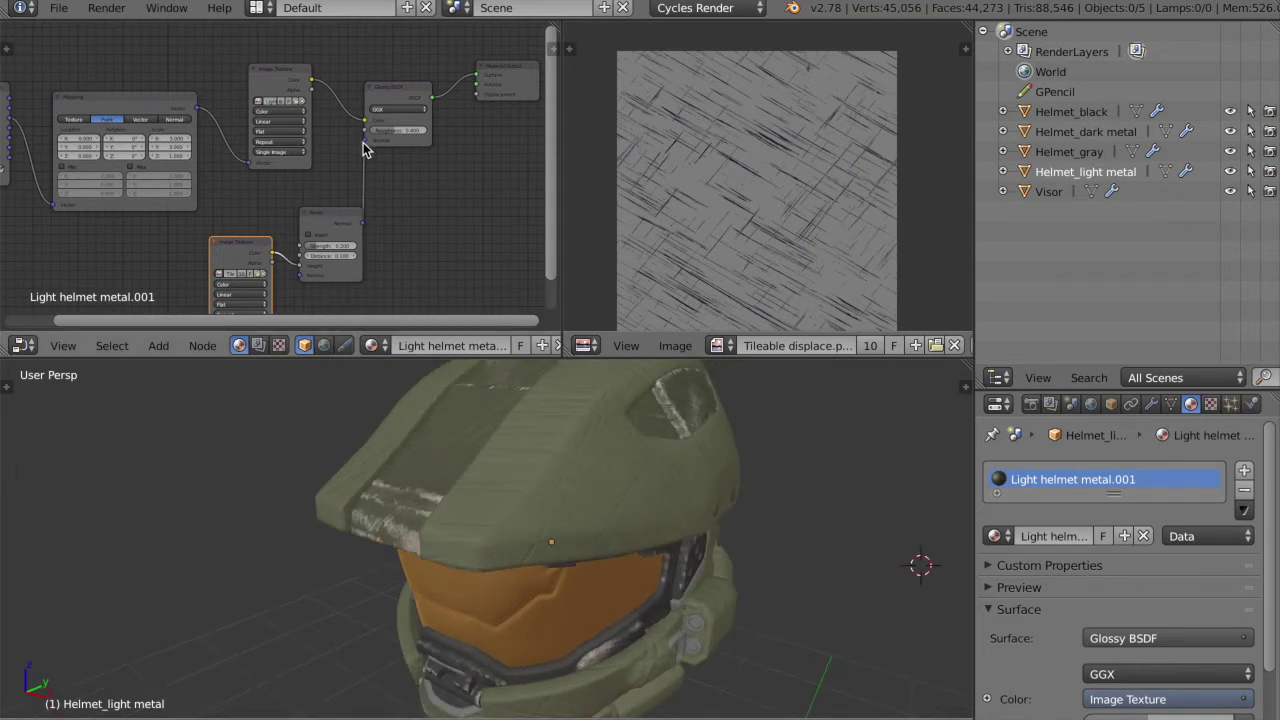
left_click_drag(364, 141, 450, 154)
left_click_drag(364, 229, 366, 143)
Connect the Mapping node's Vector output to the Vector input of the Tileable displace.png texture node
left_click_drag(196, 108, 215, 325)
middle_click_drag(246, 205, 247, 163)
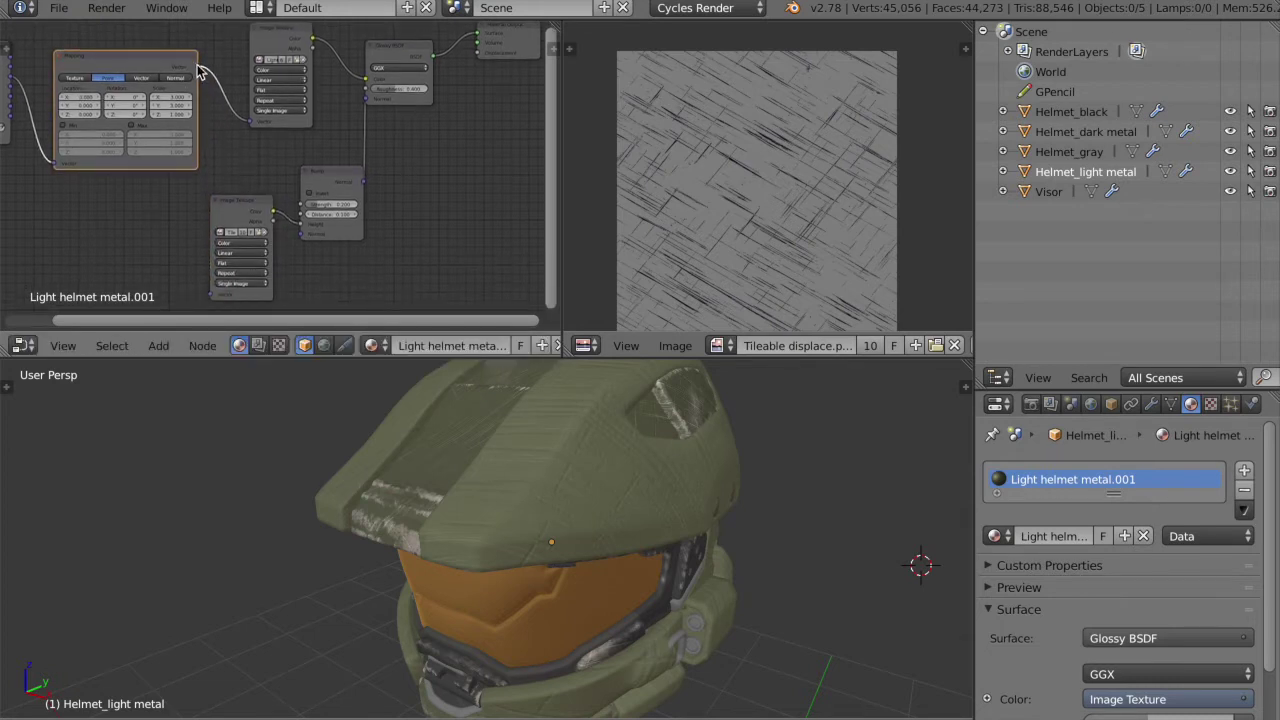
left_click_drag(199, 72, 211, 300)
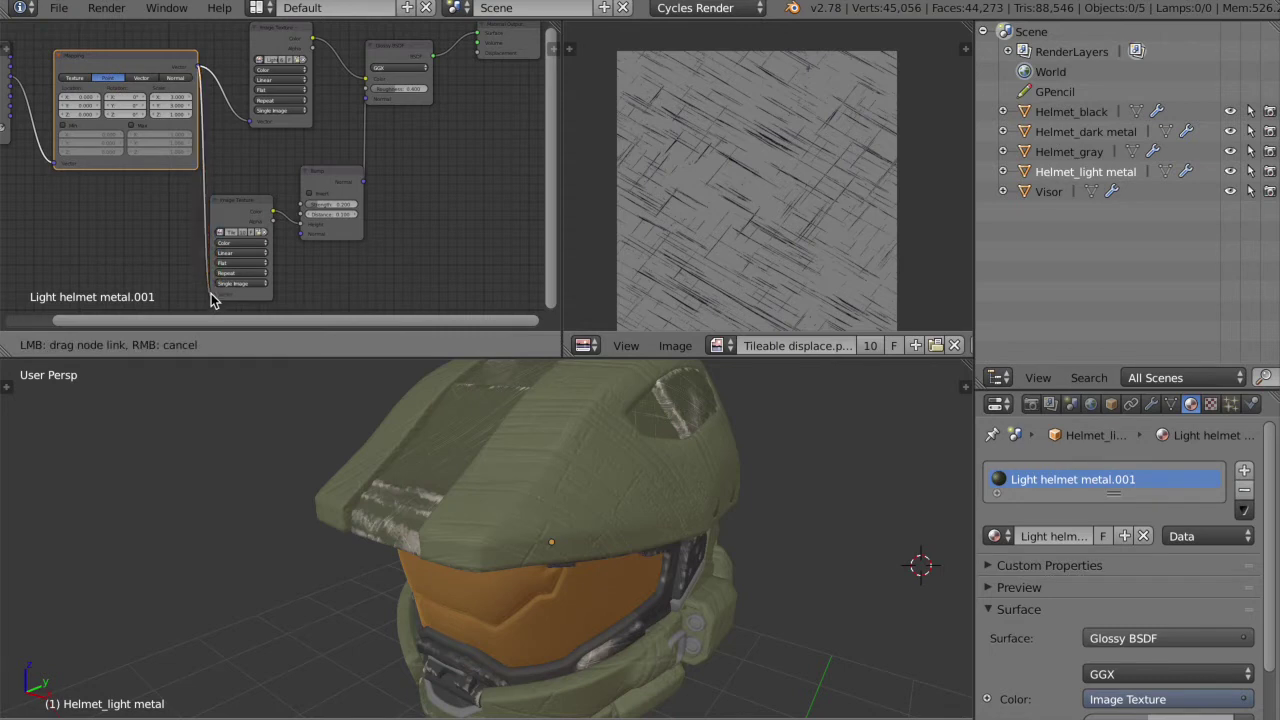
Tidy the node layout by repositioning the Bump, Mapping and Tileable displace.png texture nodes
left_click_drag(334, 175, 319, 159)
left_click_drag(158, 61, 128, 68)
left_click_drag(236, 207, 225, 185)
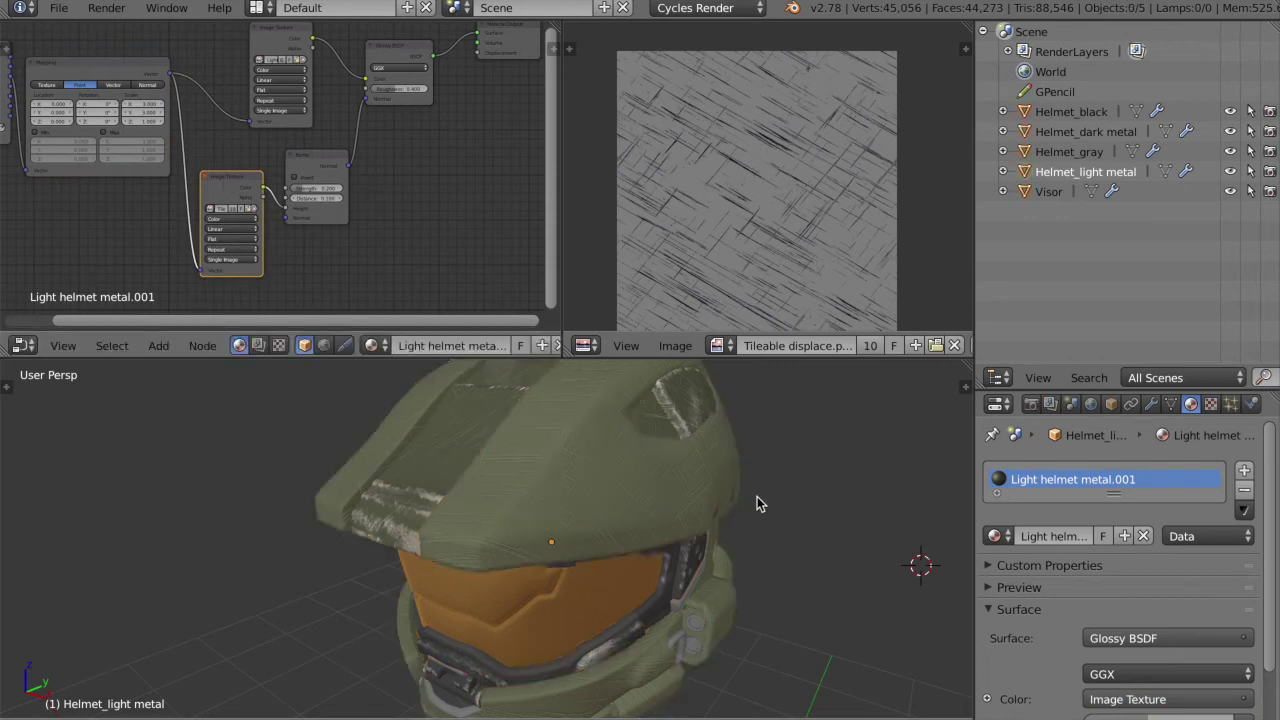
Move the Light tileable metal.png texture node up and place a duplicate of it directly below
middle_click_drag(327, 72, 306, 173)
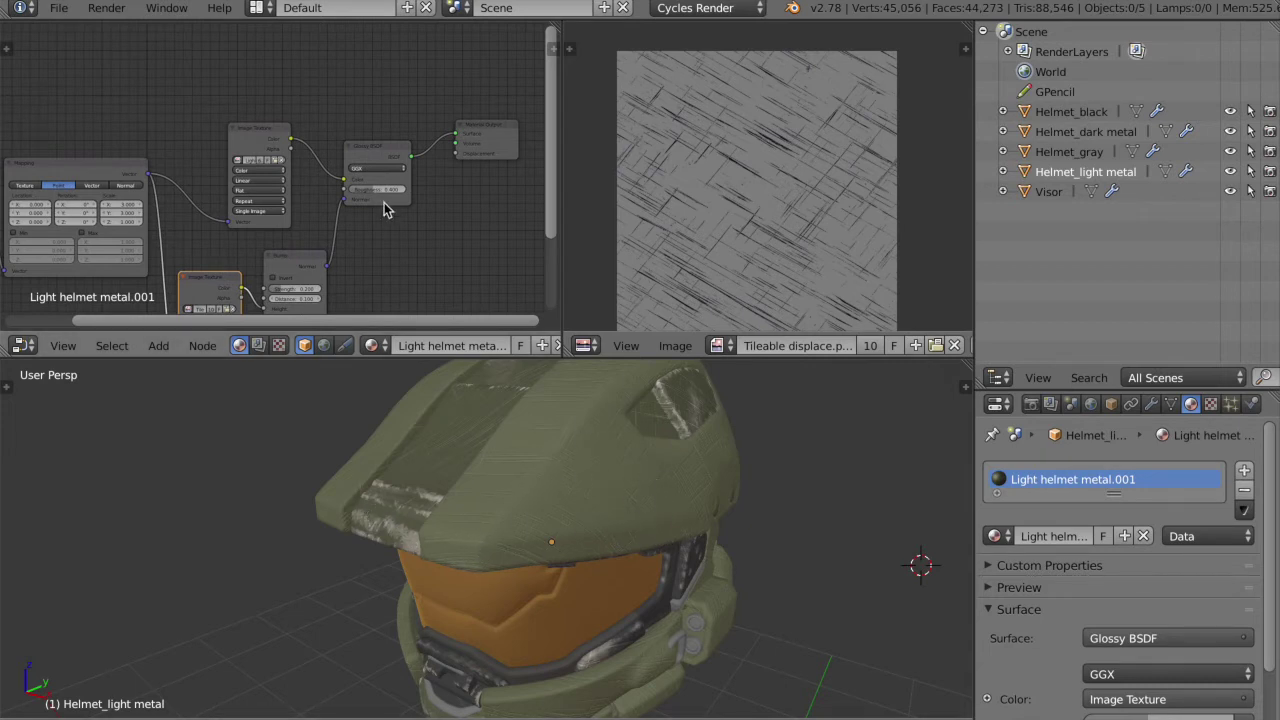
scroll(389, 206, "up", 5)
key("shift+a")
mouse_move(278, 78)
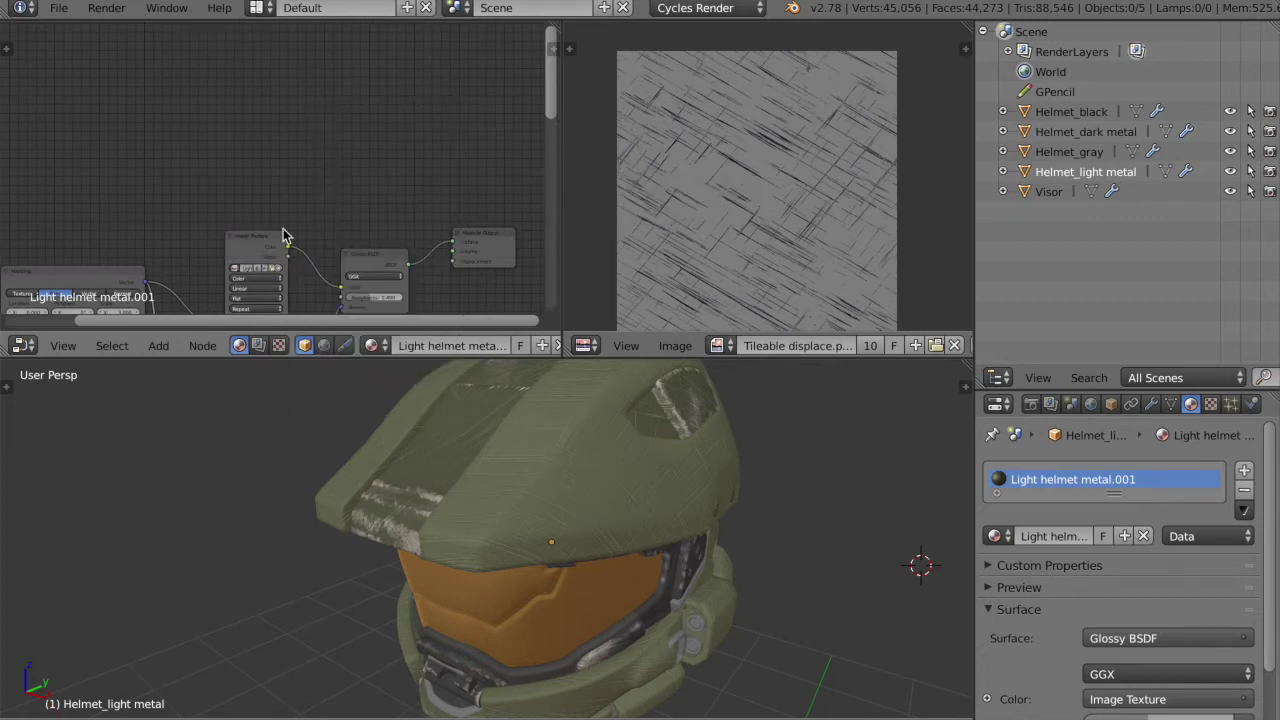
left_click(282, 236)
middle_click_drag(320, 214, 320, 160)
left_click_drag(248, 196, 210, 76)
key("shift+d")
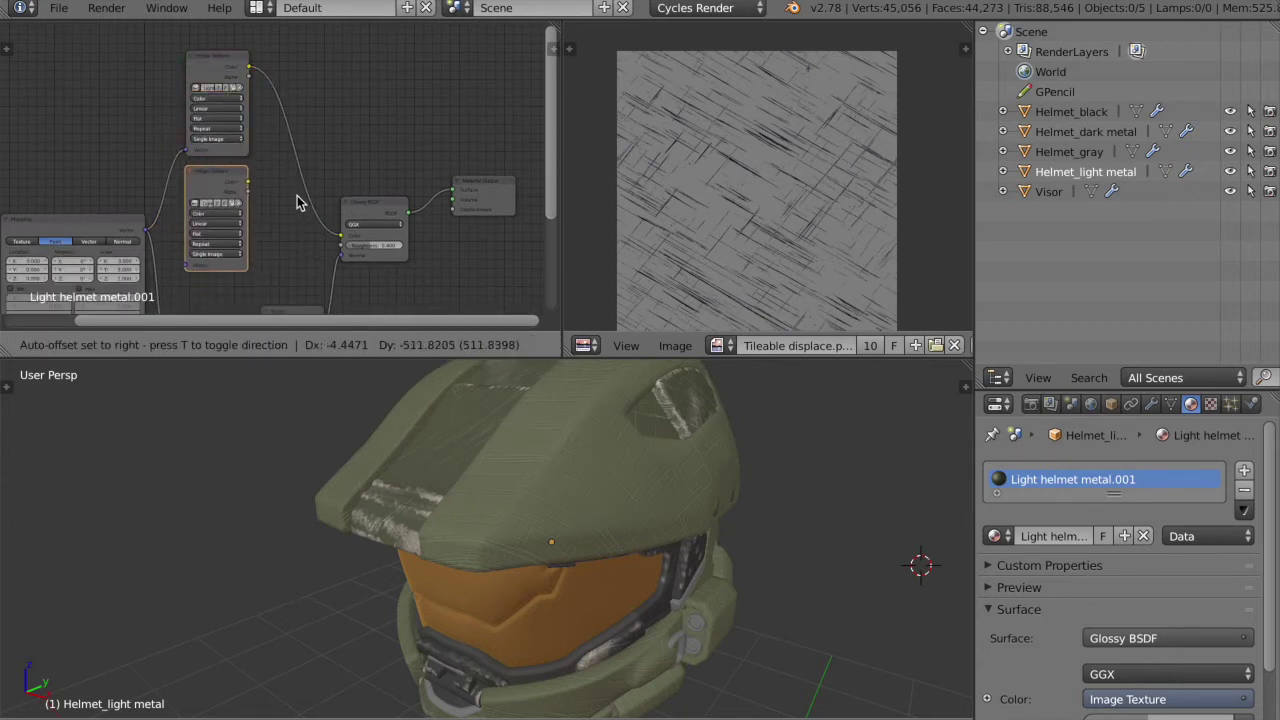
left_click(306, 210)
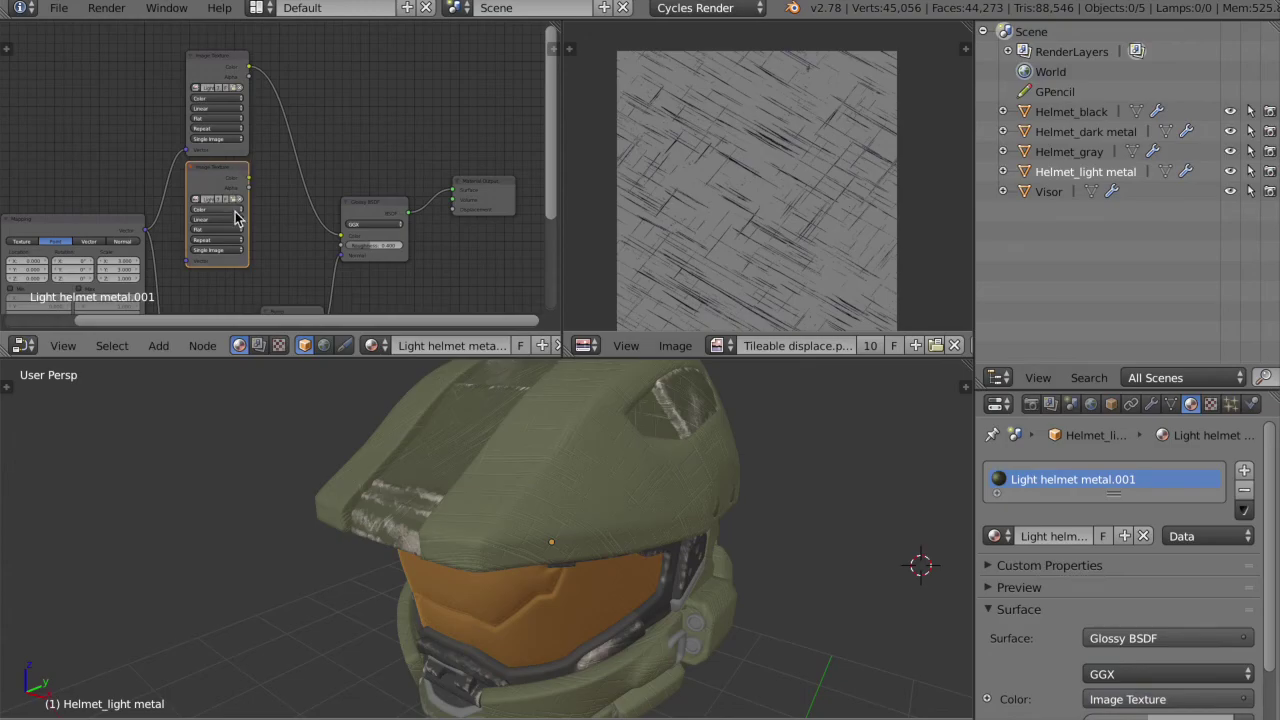
Load Tileable scratches.png into the duplicated Image Texture node
left_click(238, 199)
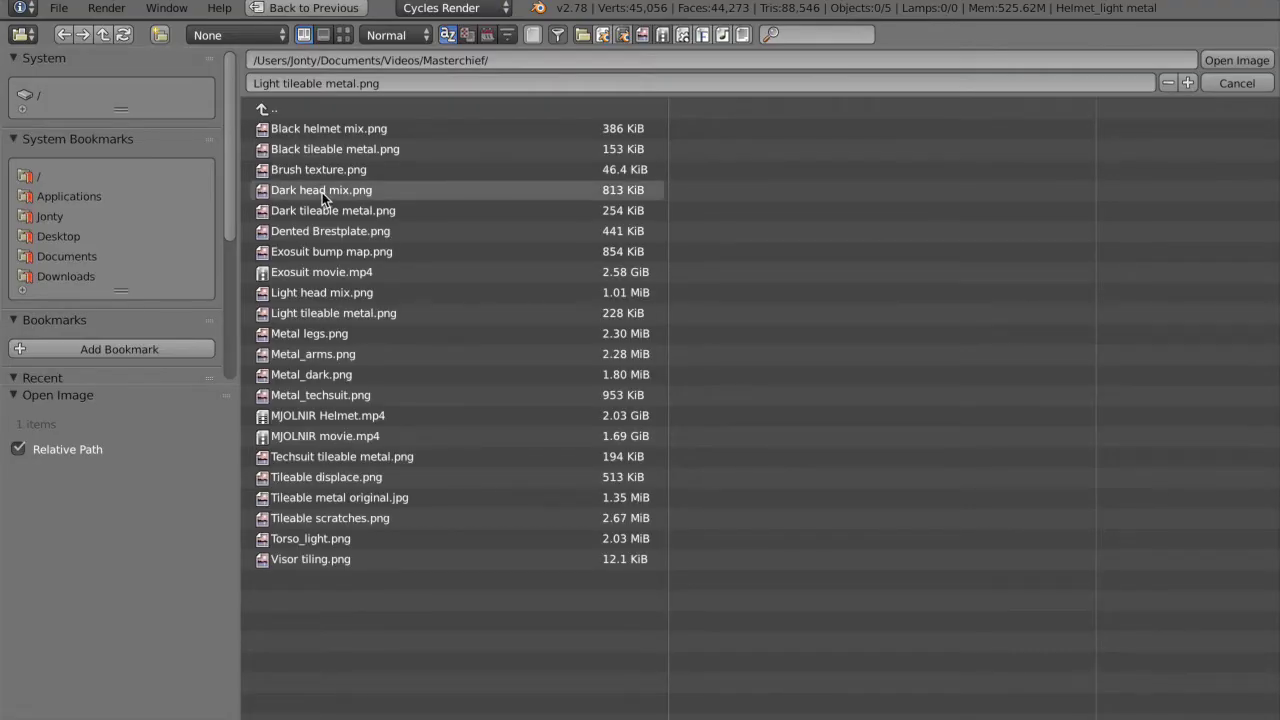
left_click(389, 522)
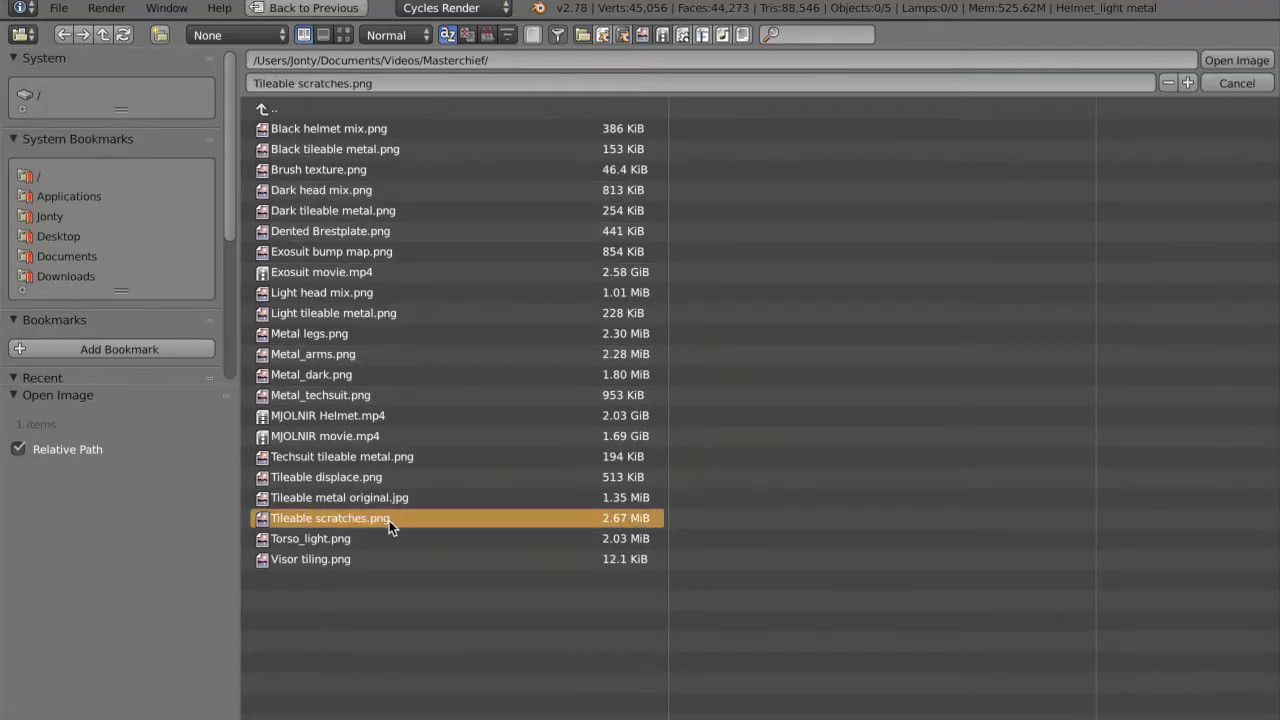
double_click(389, 520)
Examine Tileable scratches.png in the image editor, then switch the display to Light tileable metal.png
left_click(722, 345)
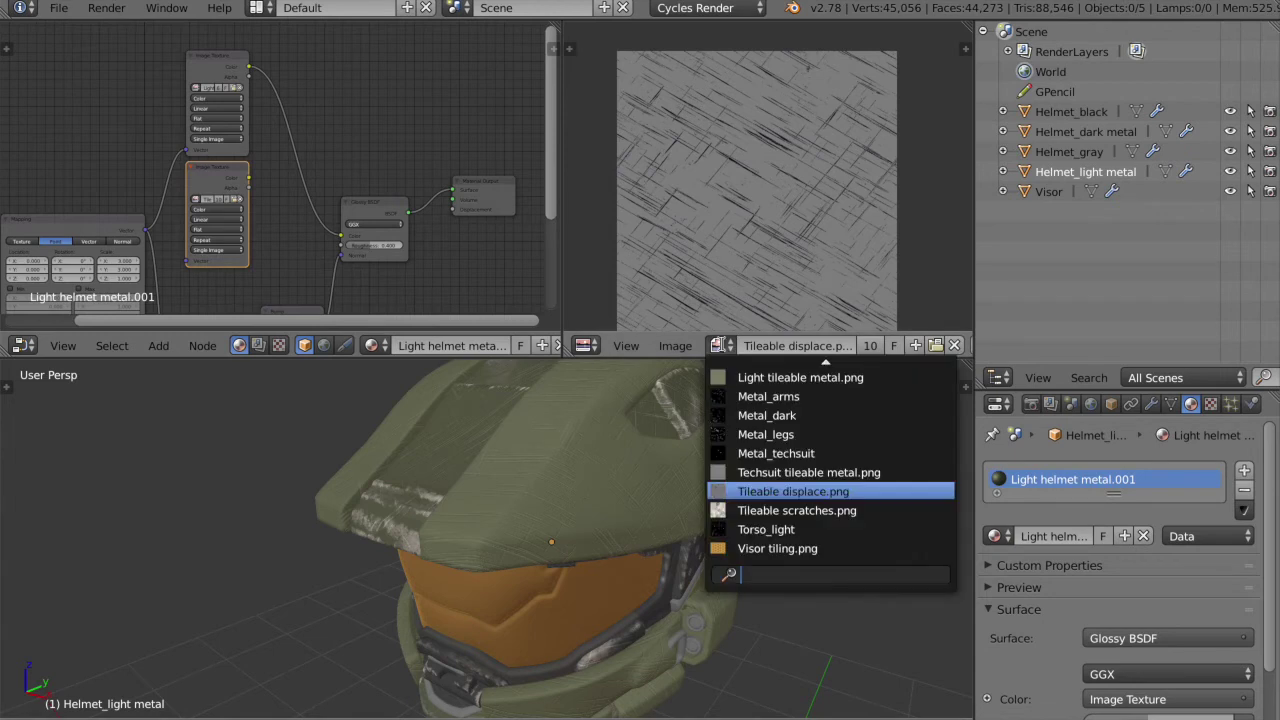
type("tileable")
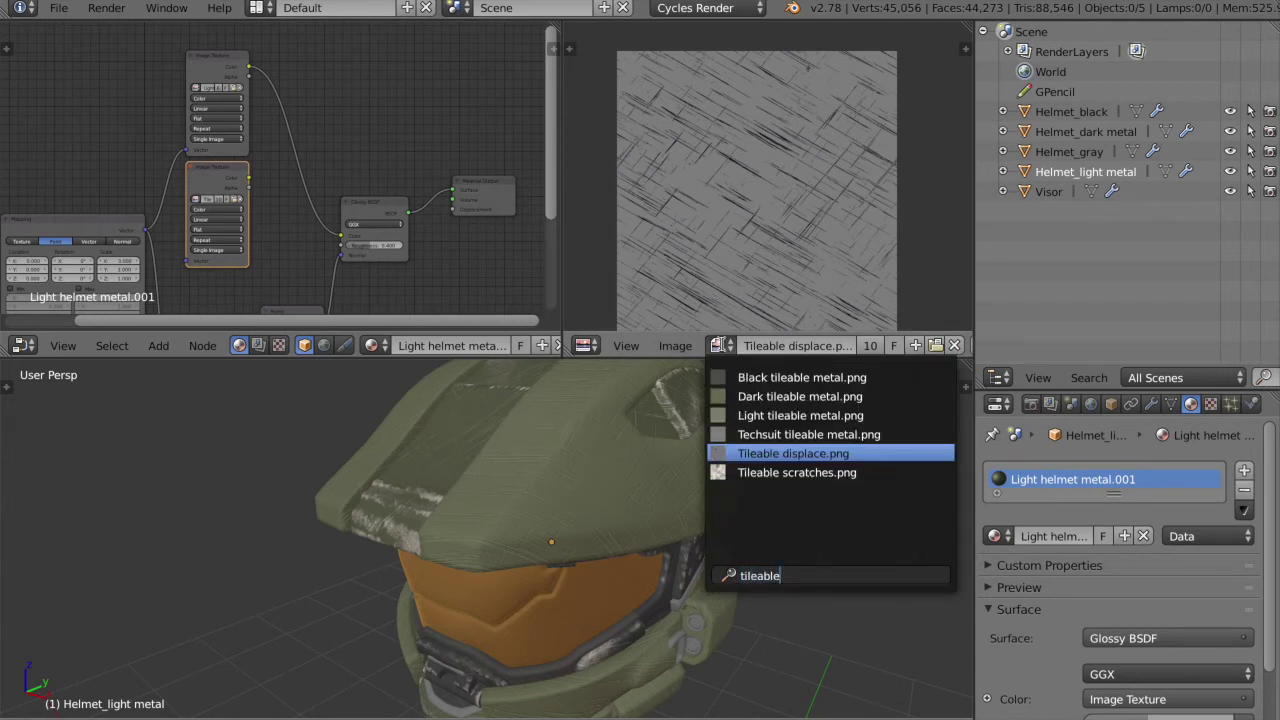
left_click(822, 472)
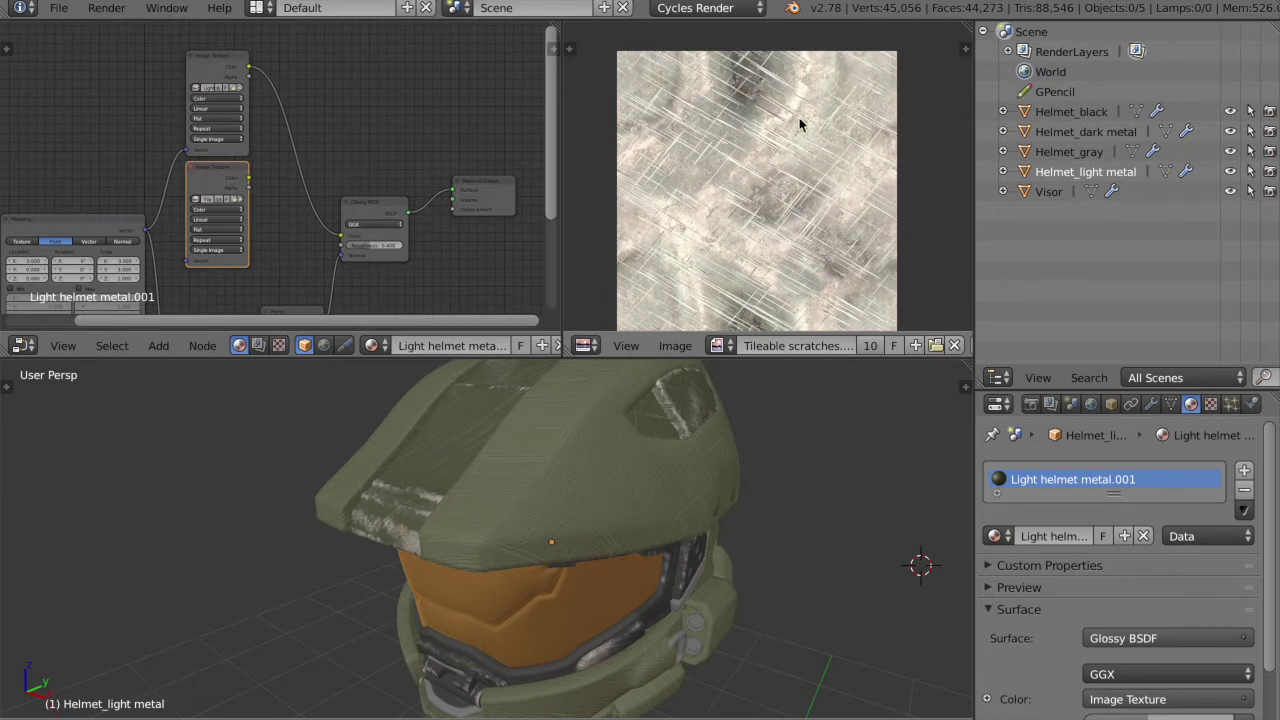
left_click(718, 345)
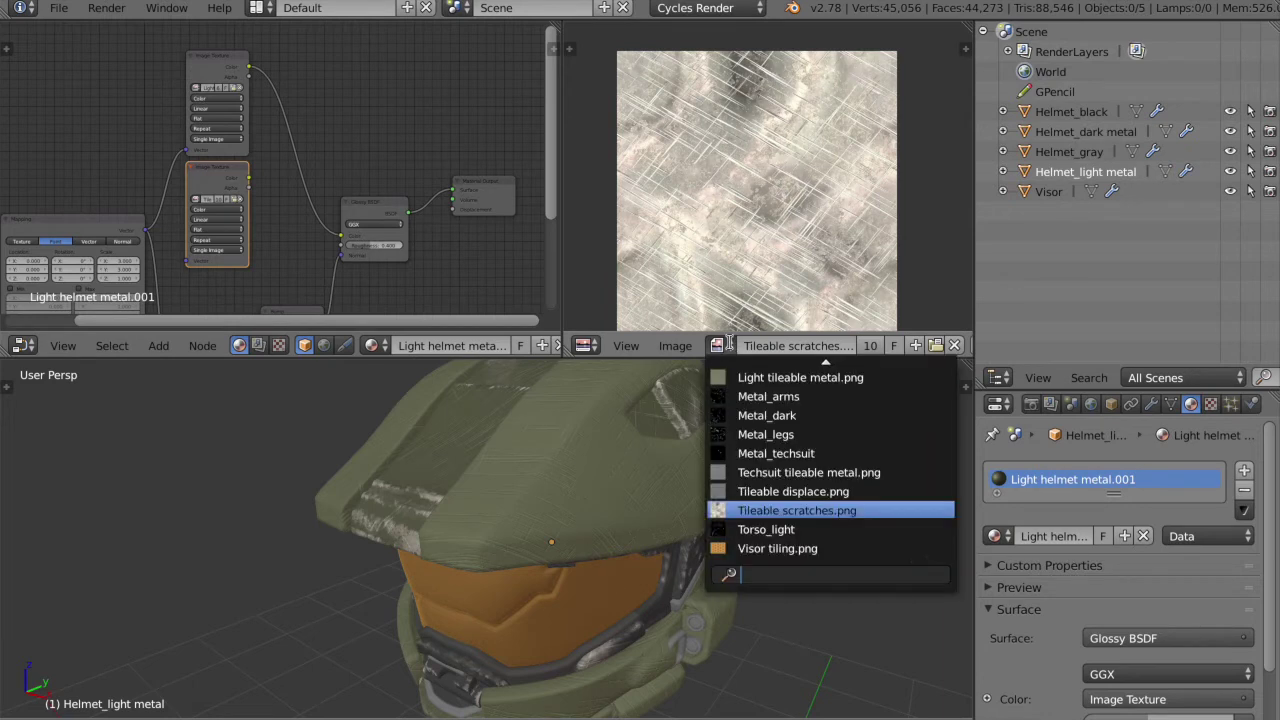
left_click(790, 377)
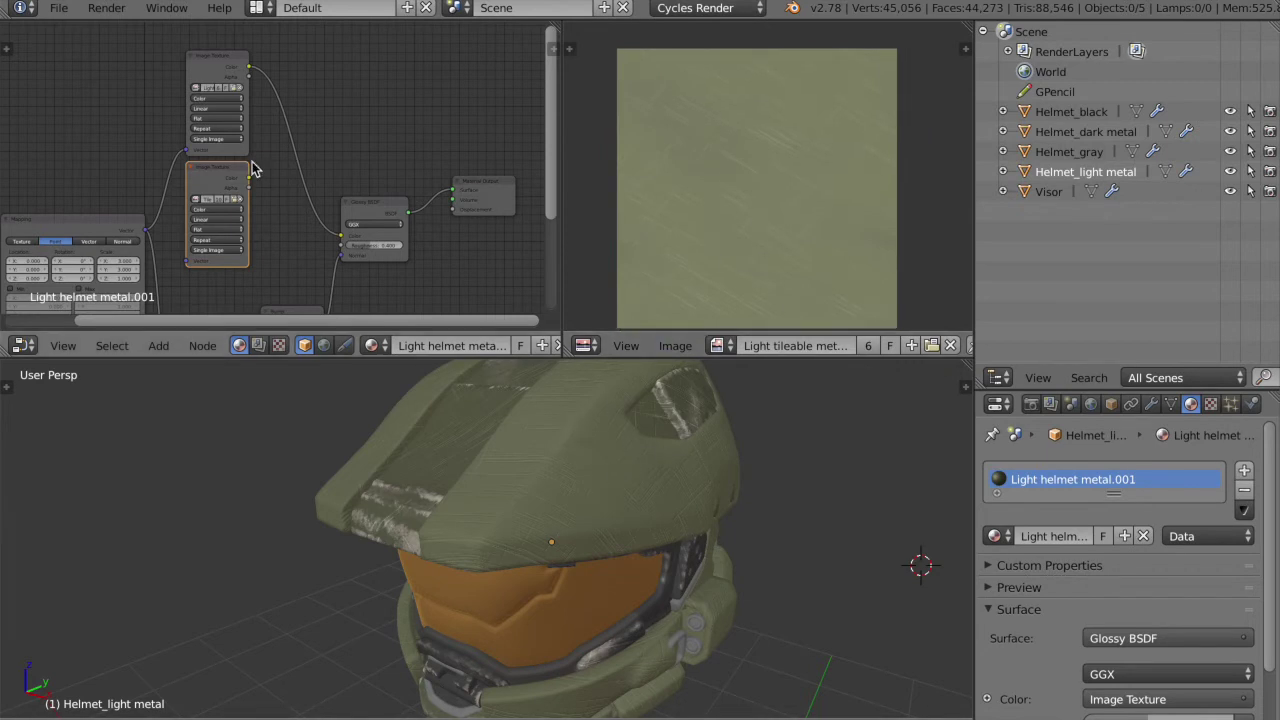
Connect the Mapping node's Vector to the scratches texture and link that texture's Color to the Glossy BSDF Color to preview it
left_click_drag(249, 178, 365, 206)
left_click_drag(146, 232, 188, 261)
middle_click_drag(353, 148, 354, 117)
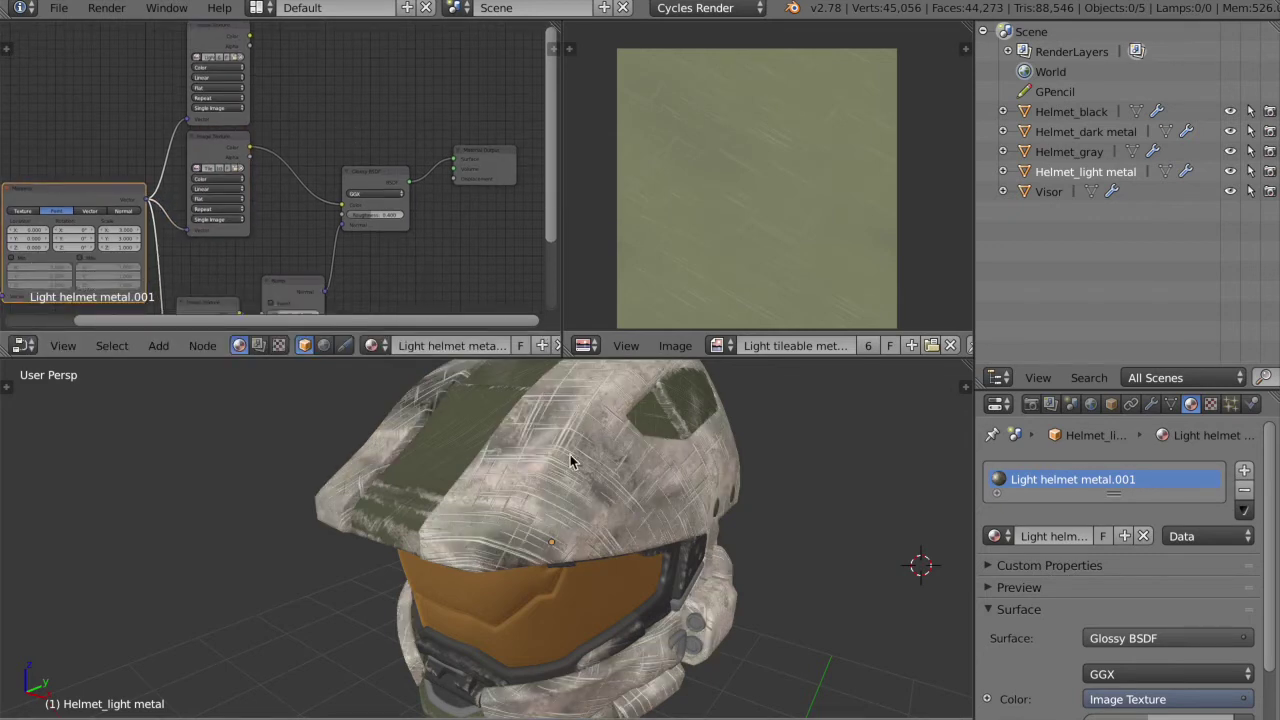
middle_click_drag(614, 511, 614, 511)
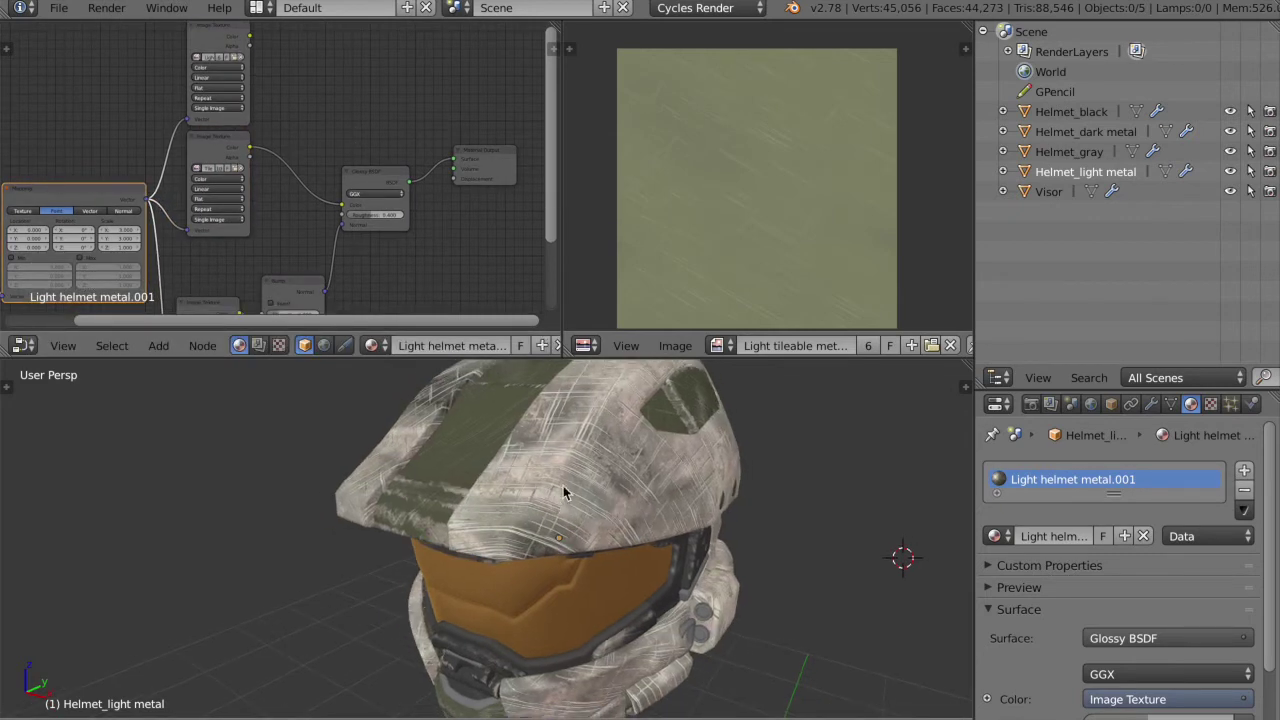
middle_click_drag(356, 178, 358, 185)
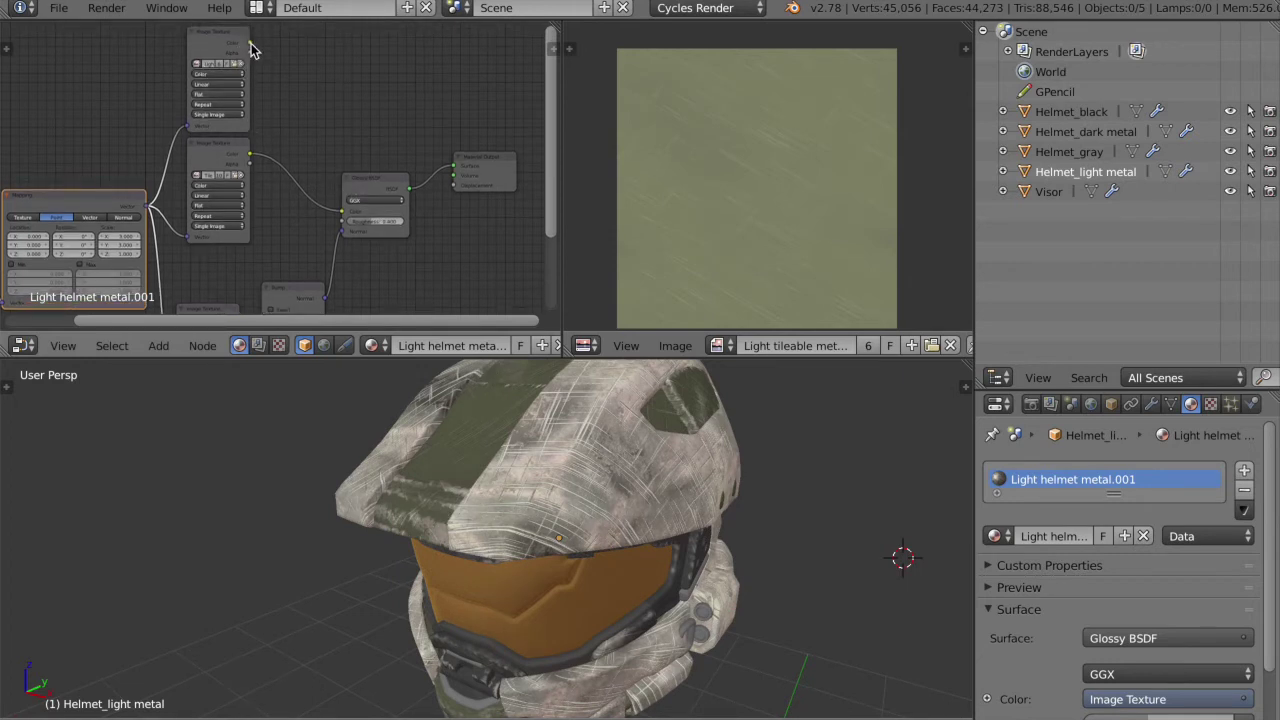
Reconnect the Light tileable metal.png Color to the Glossy BSDF Color and insert a MixRGB node on that link
left_click_drag(250, 45, 342, 210)
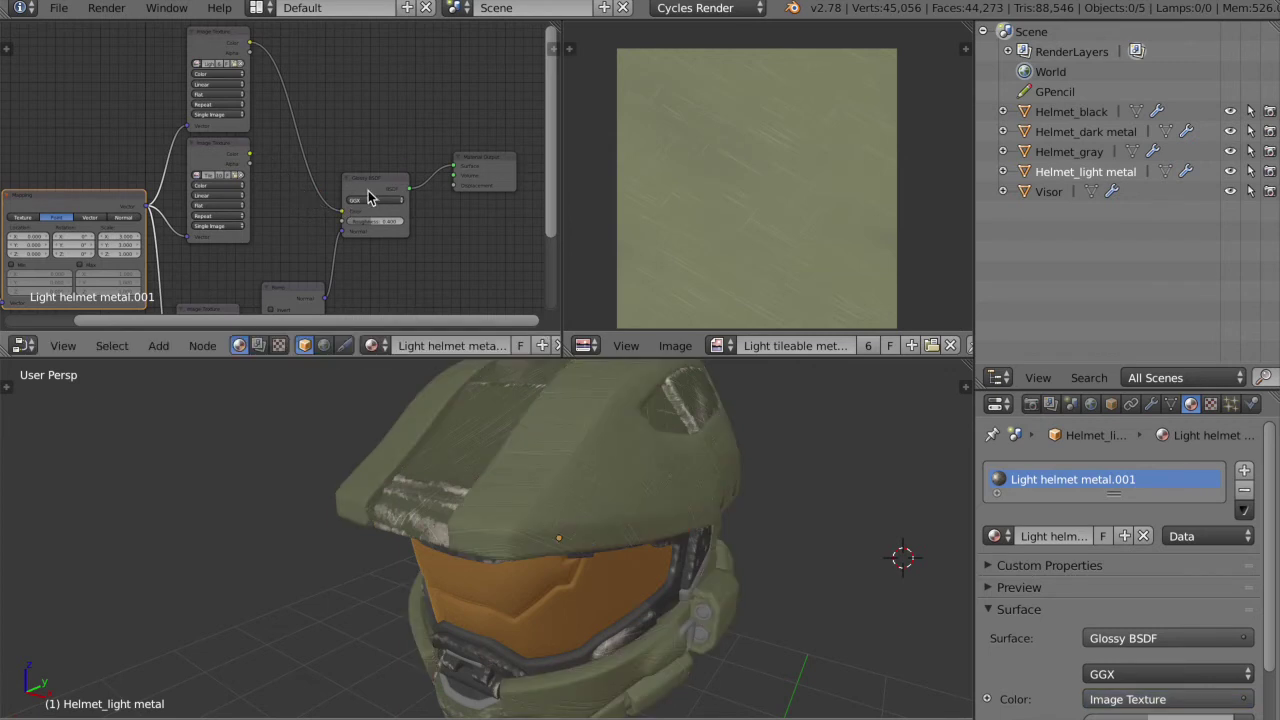
left_click_drag(381, 189, 403, 166)
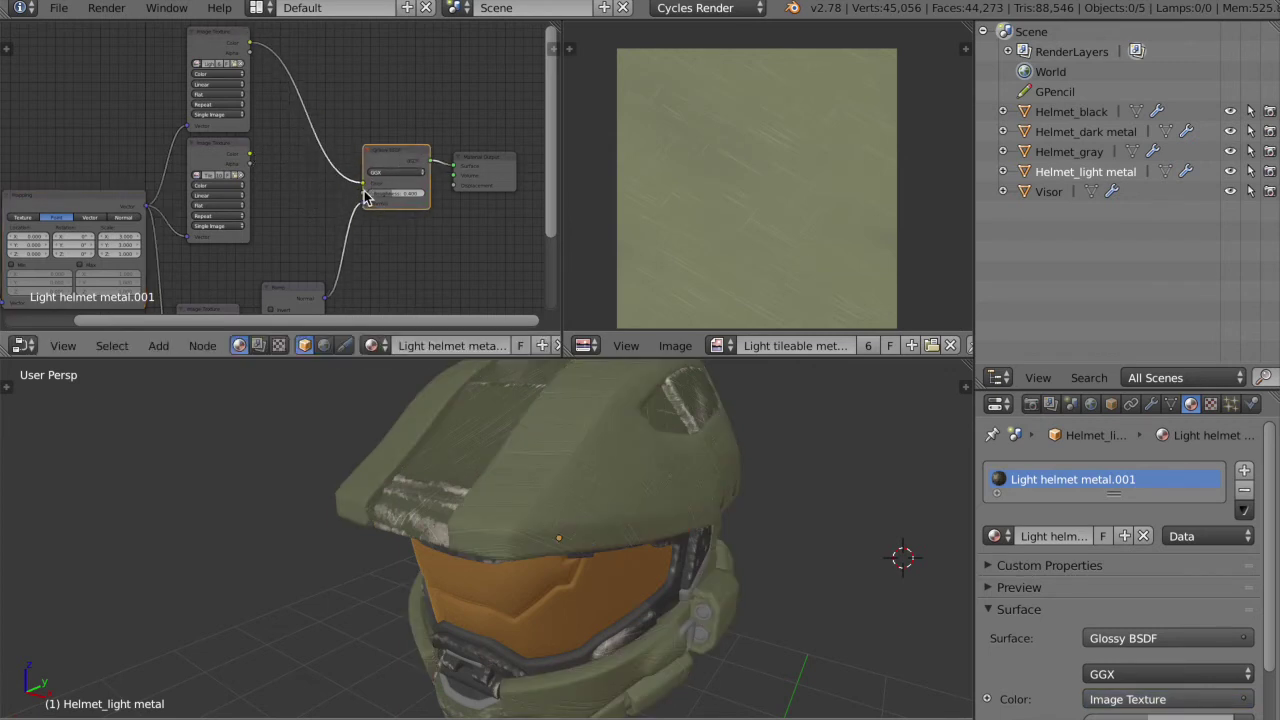
key("shift+a")
mouse_move(304, 93)
mouse_move(300, 145)
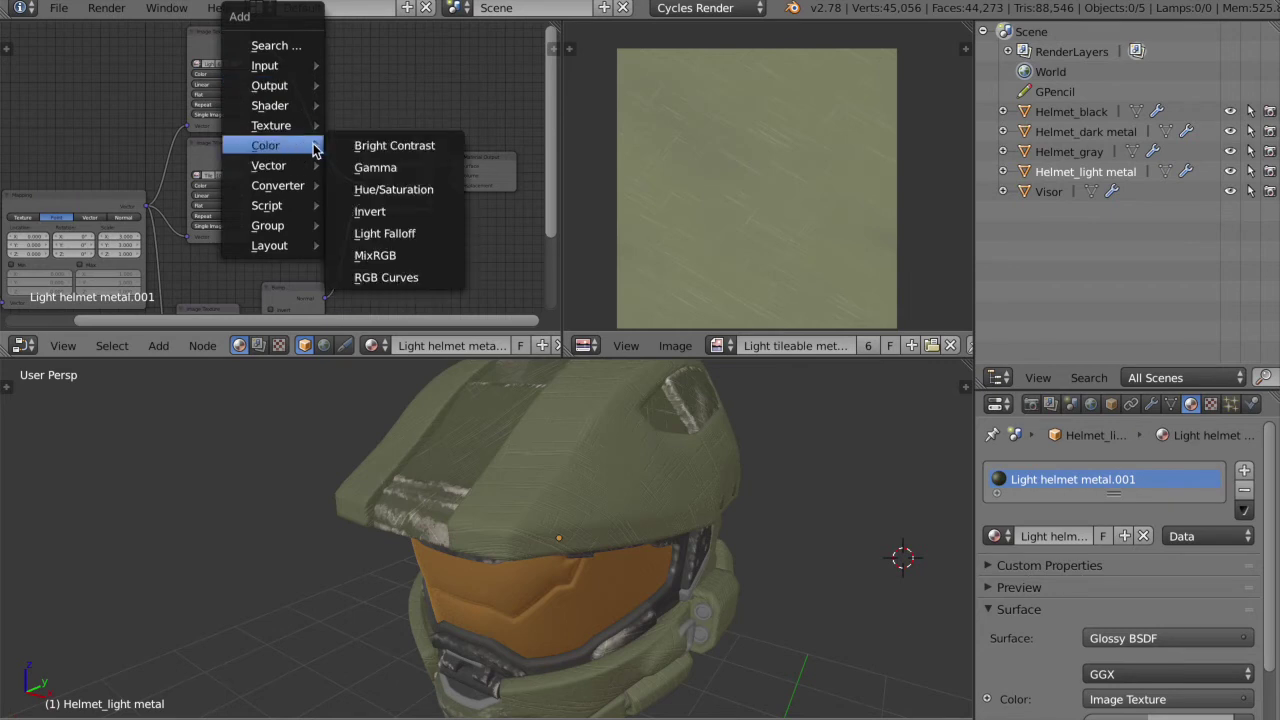
left_click(403, 252)
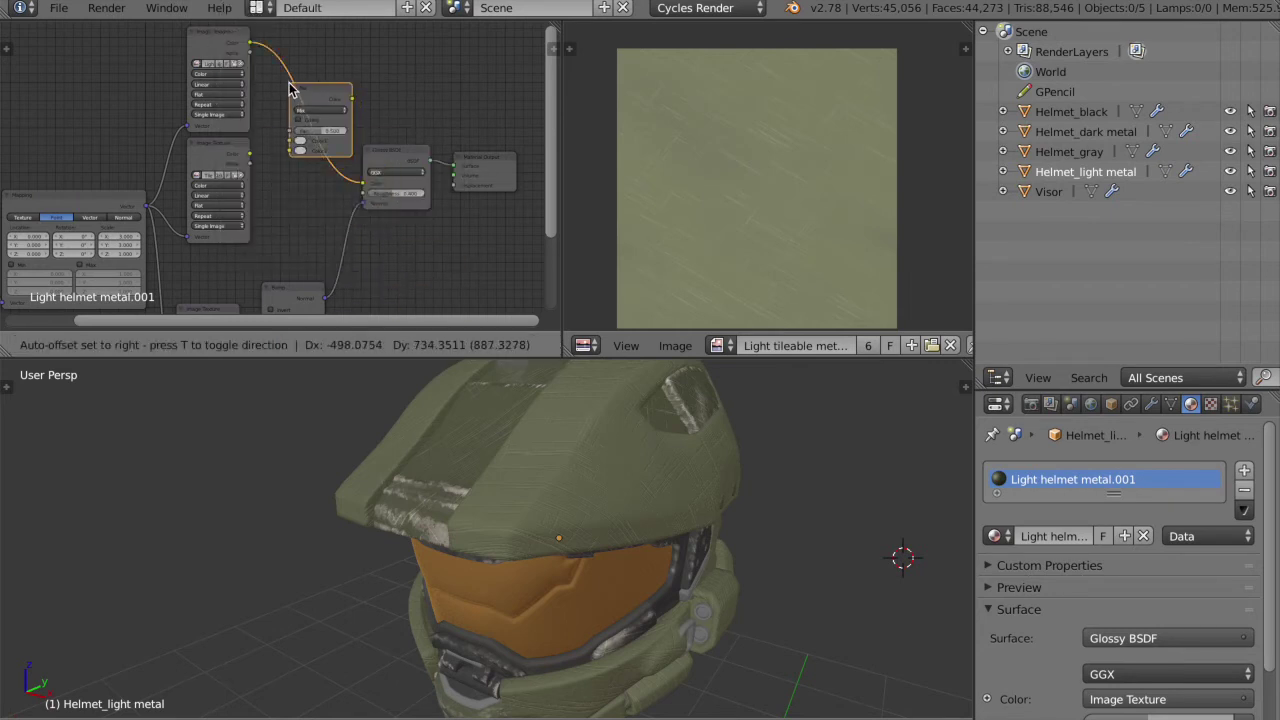
left_click(298, 91)
Connect the scratches texture's Color to the Mix node's Color2 input and save over the existing file
left_click_drag(251, 155, 291, 150)
key("ctrl+s")
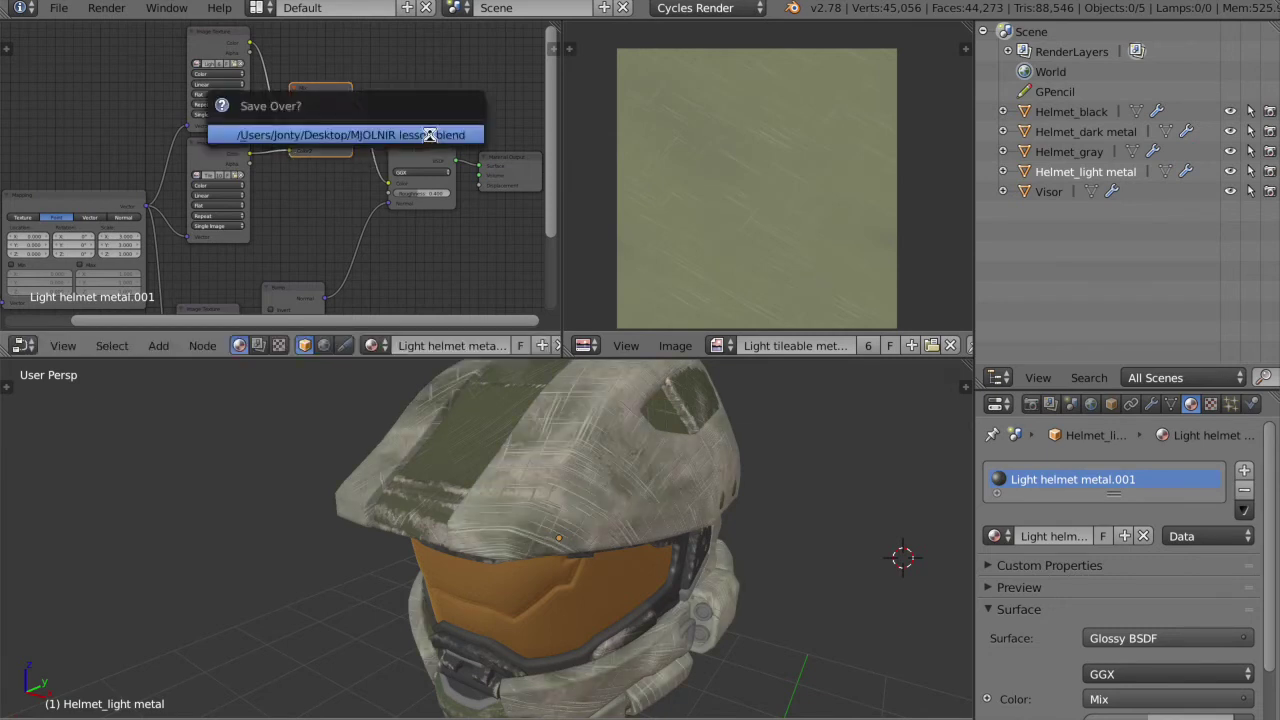
left_click(430, 134)
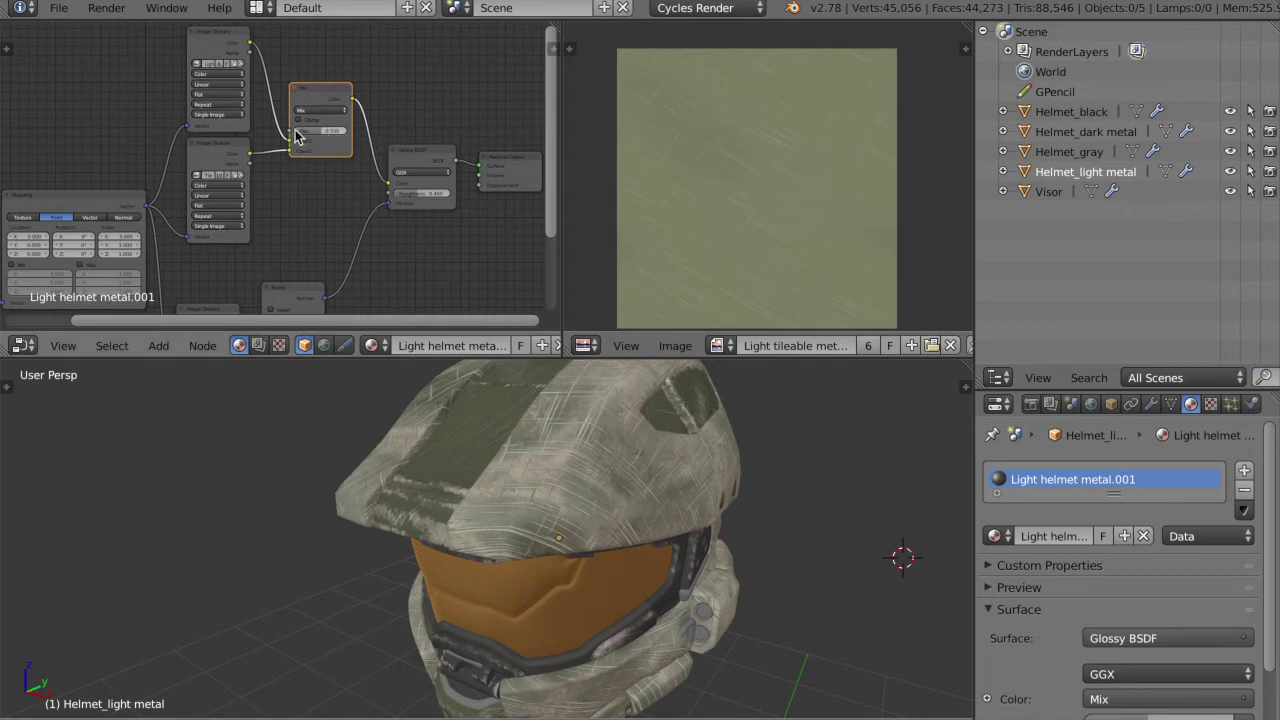
Compare the helmet surface with the Mix node's Fac at 0, at its maximum and at 0.5
middle_click_drag(325, 119, 328, 132)
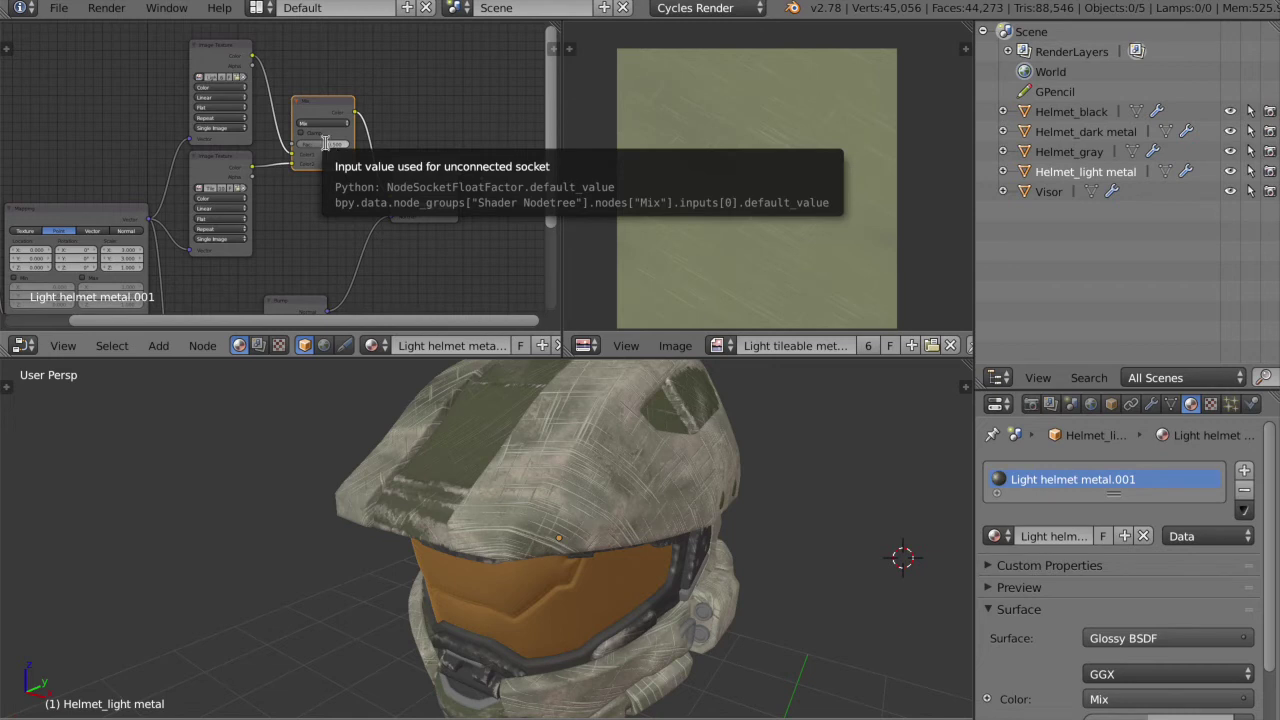
left_click(325, 143)
key("Return")
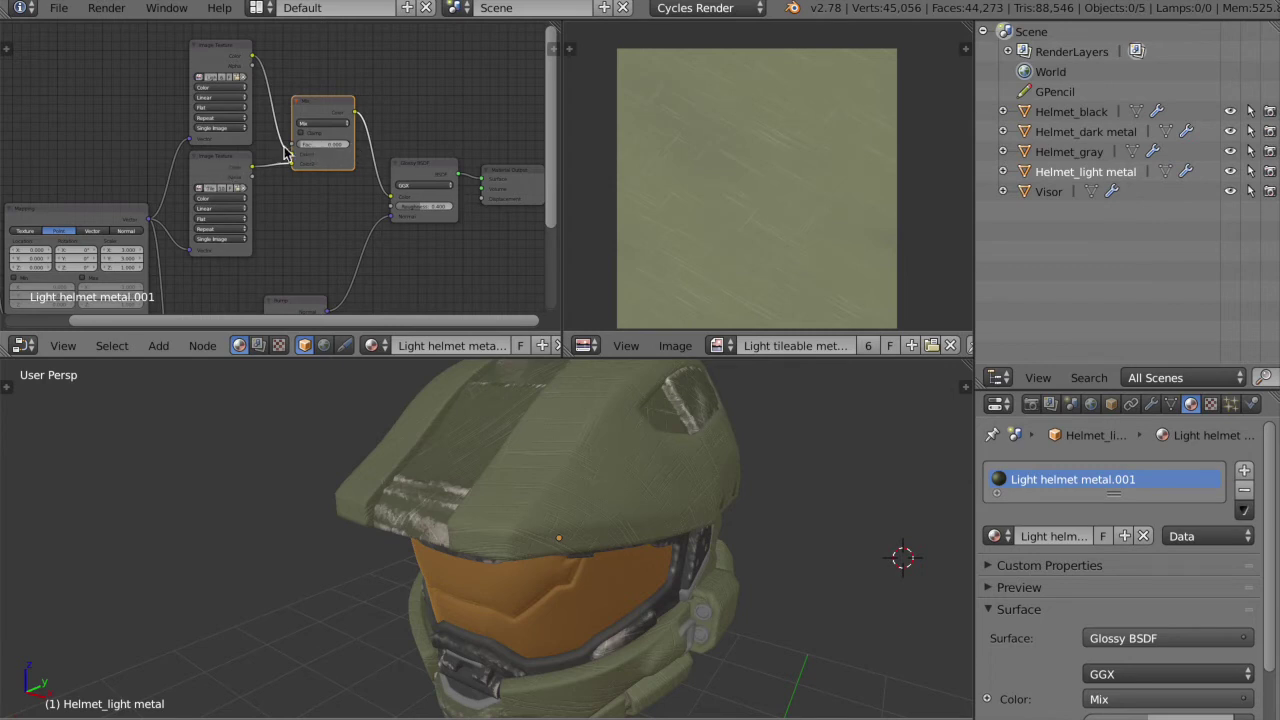
left_click(318, 144)
key("Return")
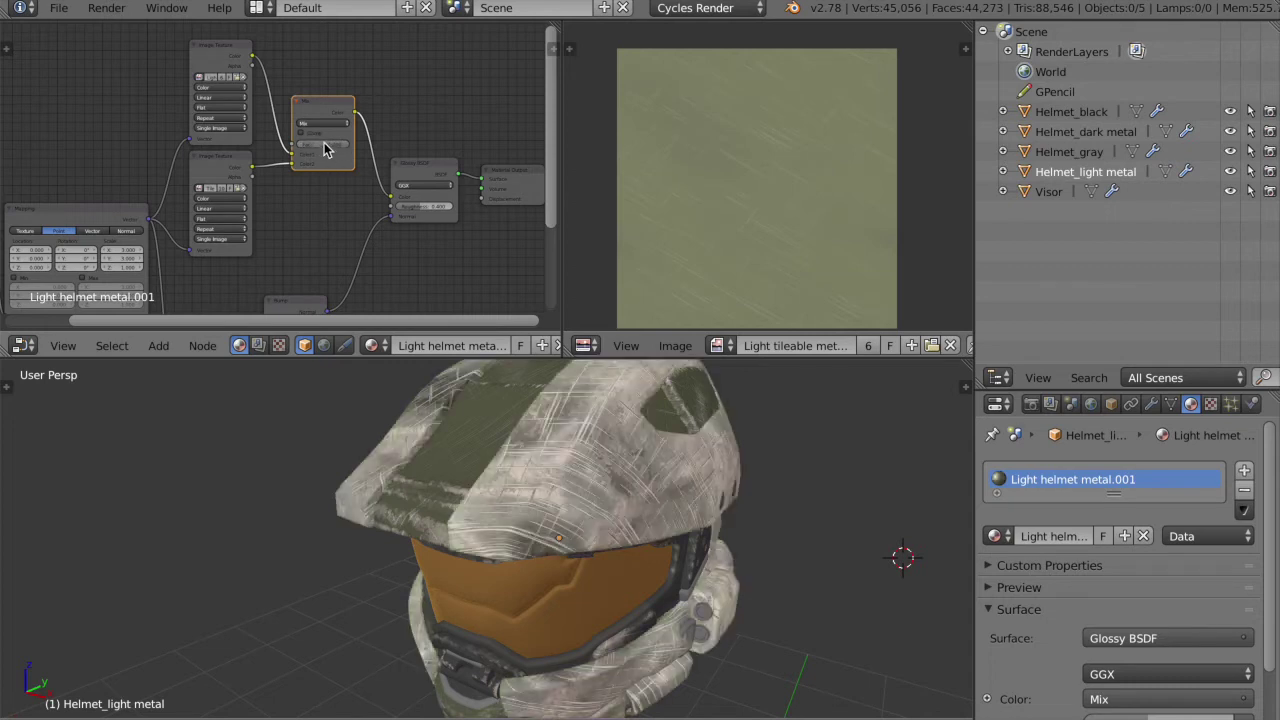
left_click(322, 144)
key("Return")
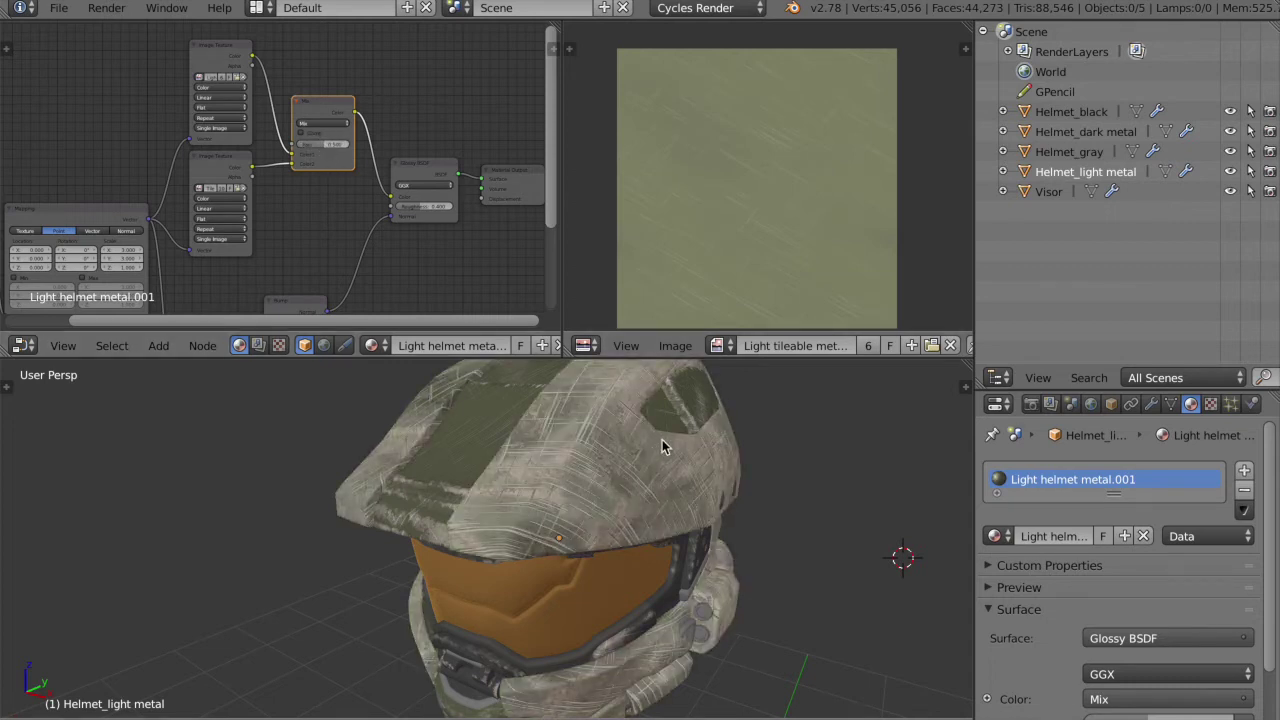
Save over the existing file and shift the Mix node slightly away from the texture nodes
scroll(397, 169, "up", 3)
key("ctrl+s")
left_click(310, 84)
scroll(340, 192, "up", 1)
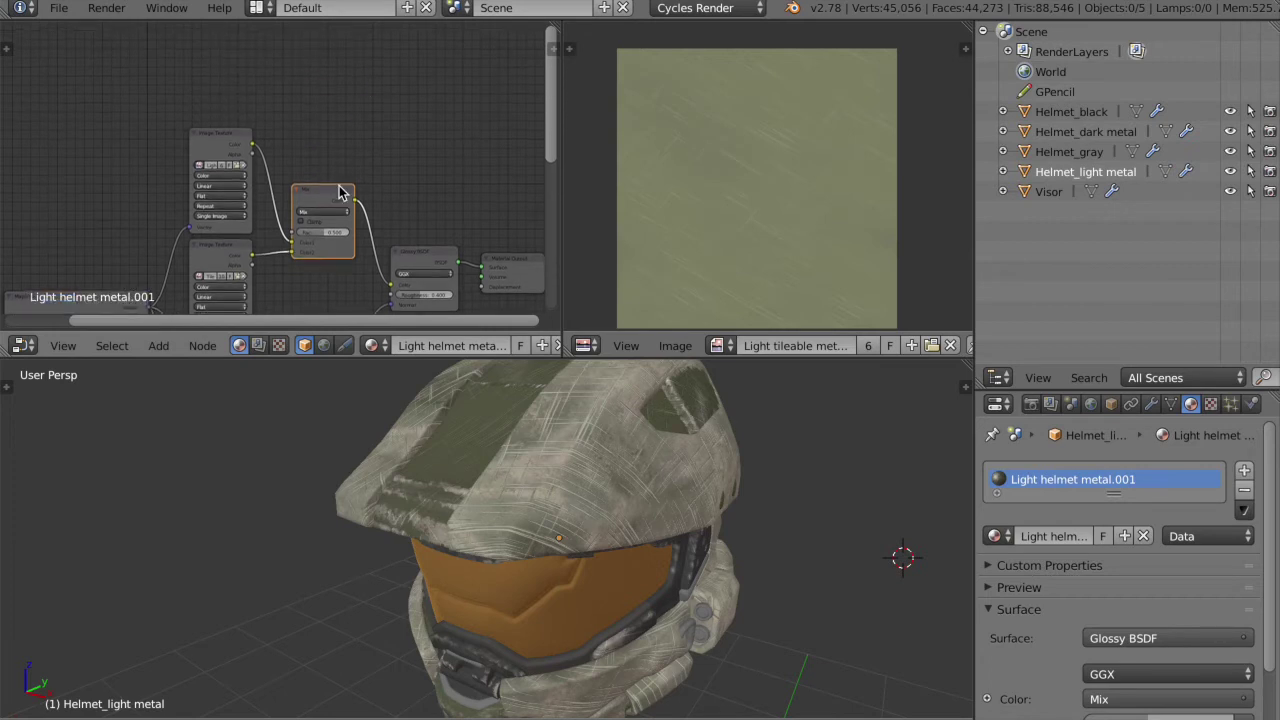
left_click_drag(344, 197, 359, 189)
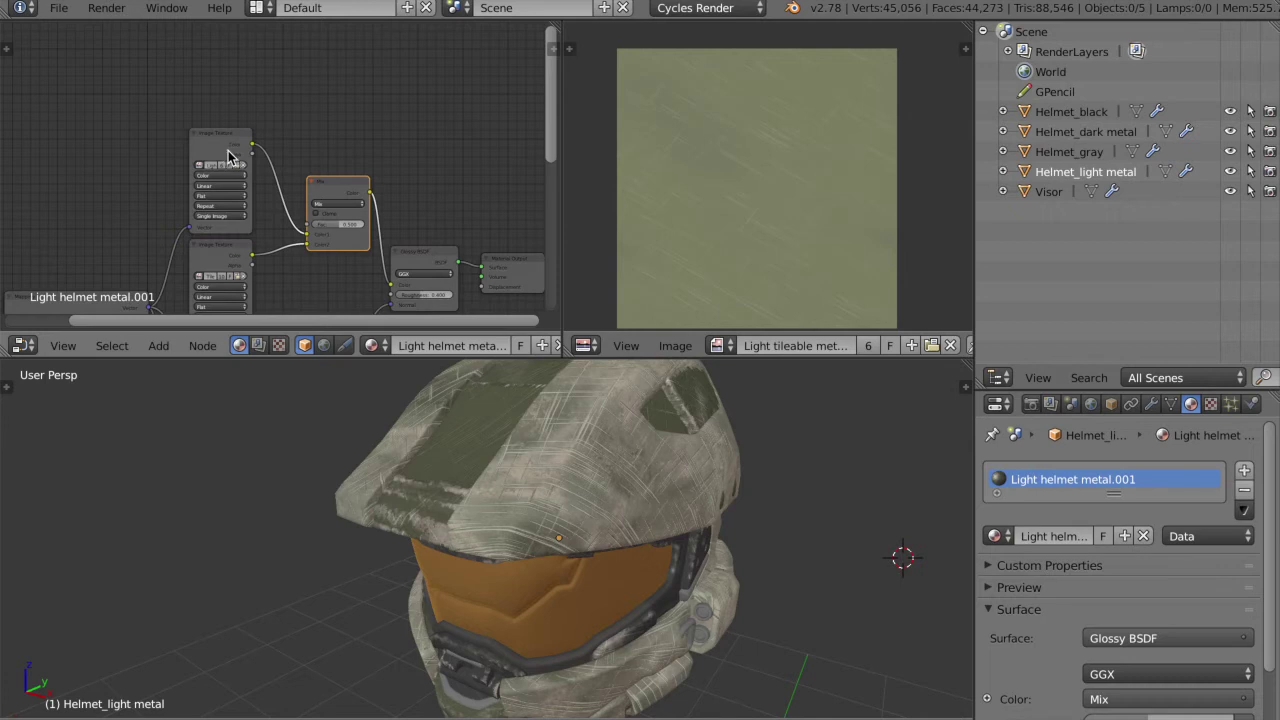
Duplicate the Light tileable metal.png texture node above the original and connect the copy's Color to the Mix node's Fac
key("shift+a")
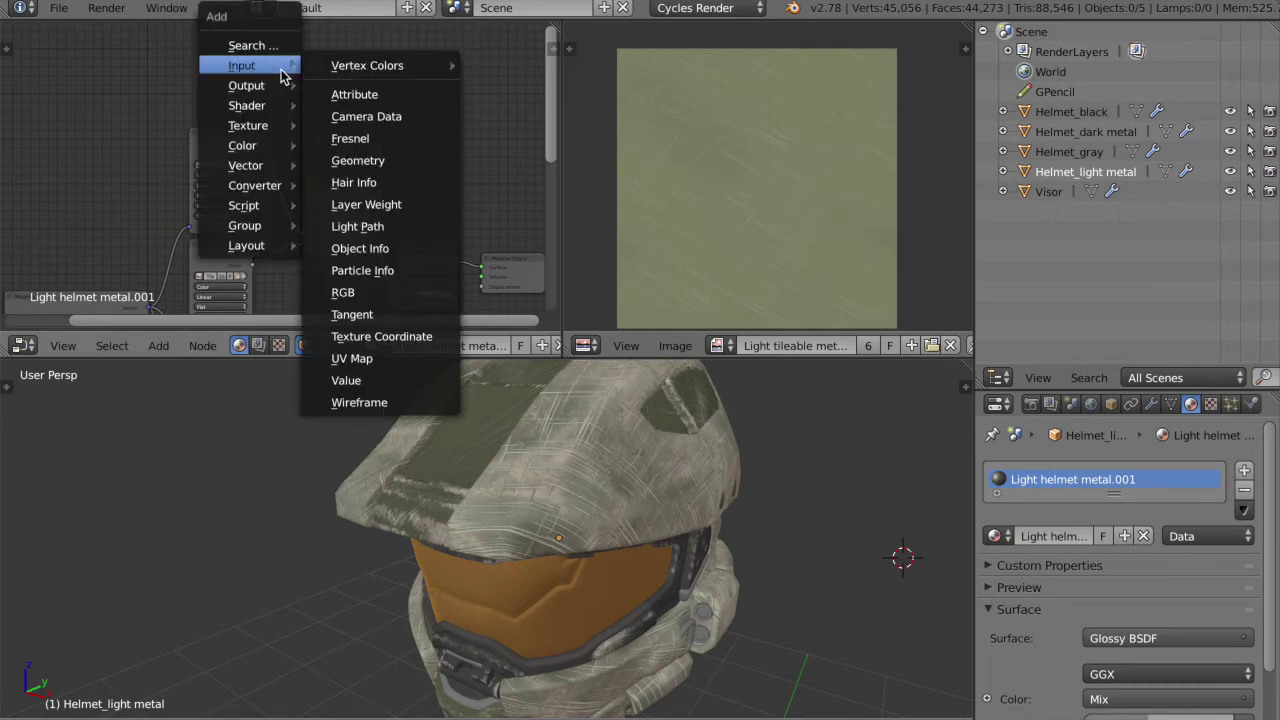
mouse_move(292, 131)
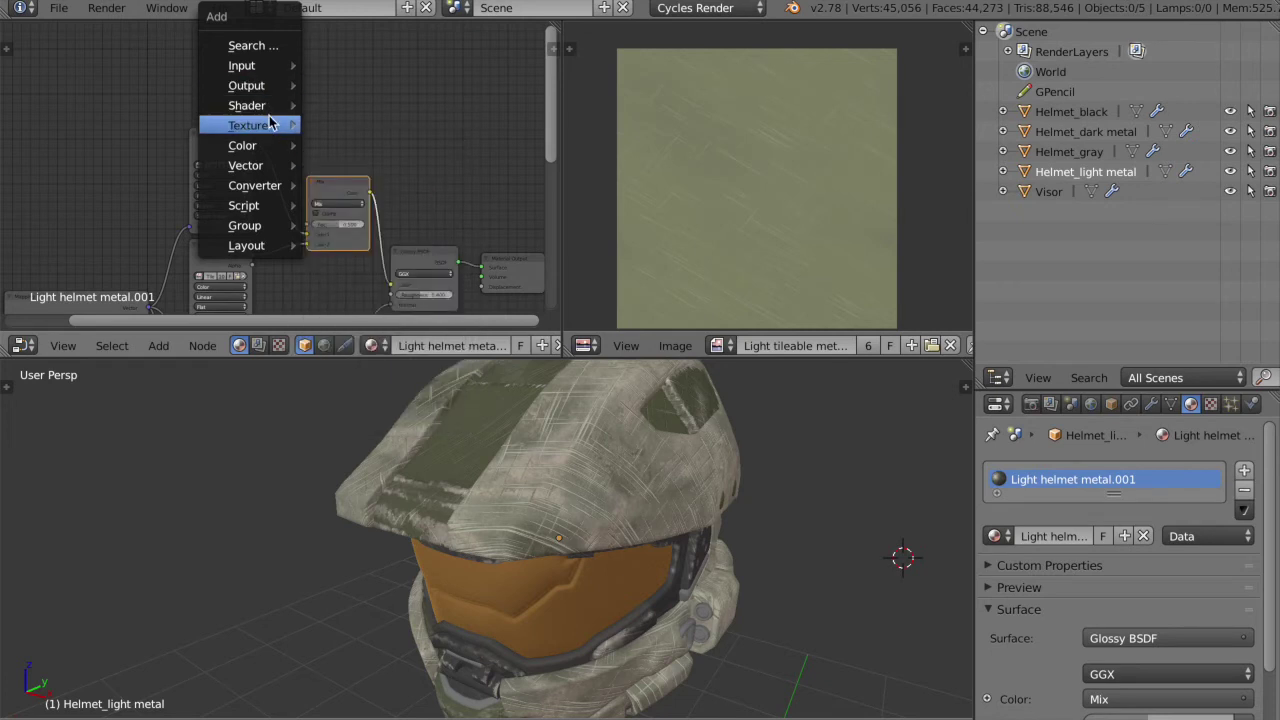
left_click(230, 144)
key("shift+d")
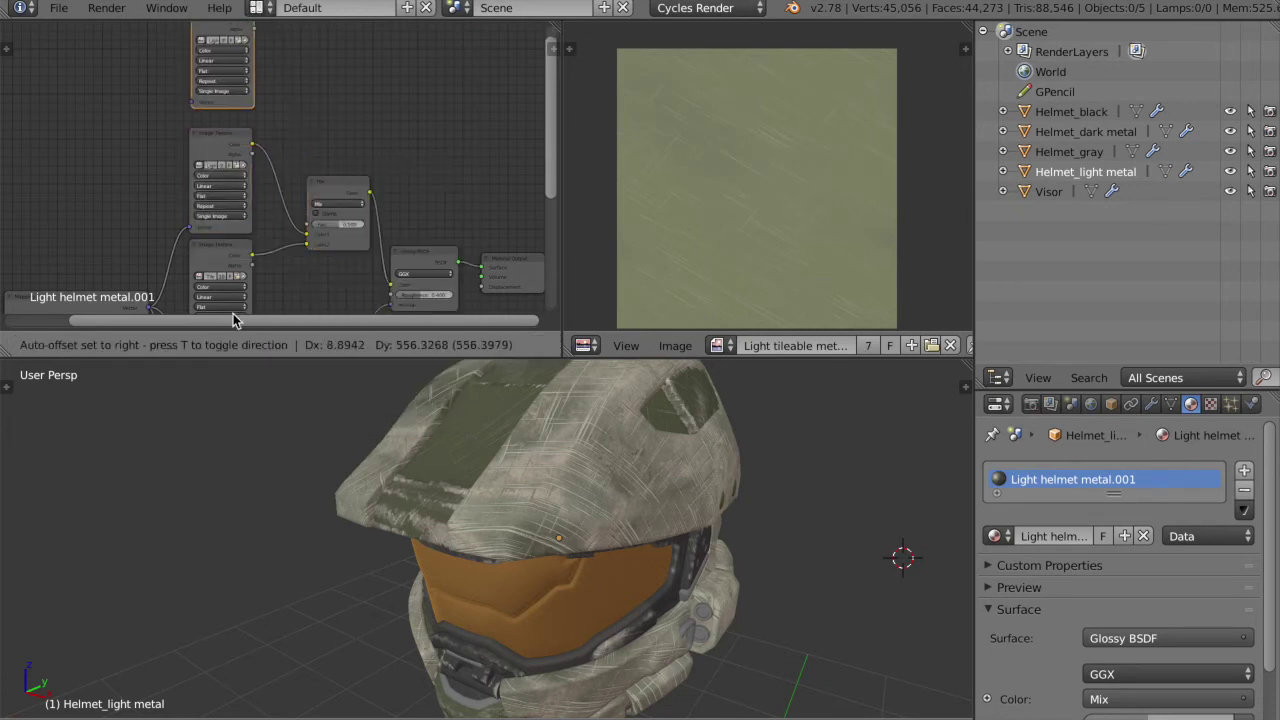
left_click(235, 327)
middle_click_drag(343, 191, 343, 227)
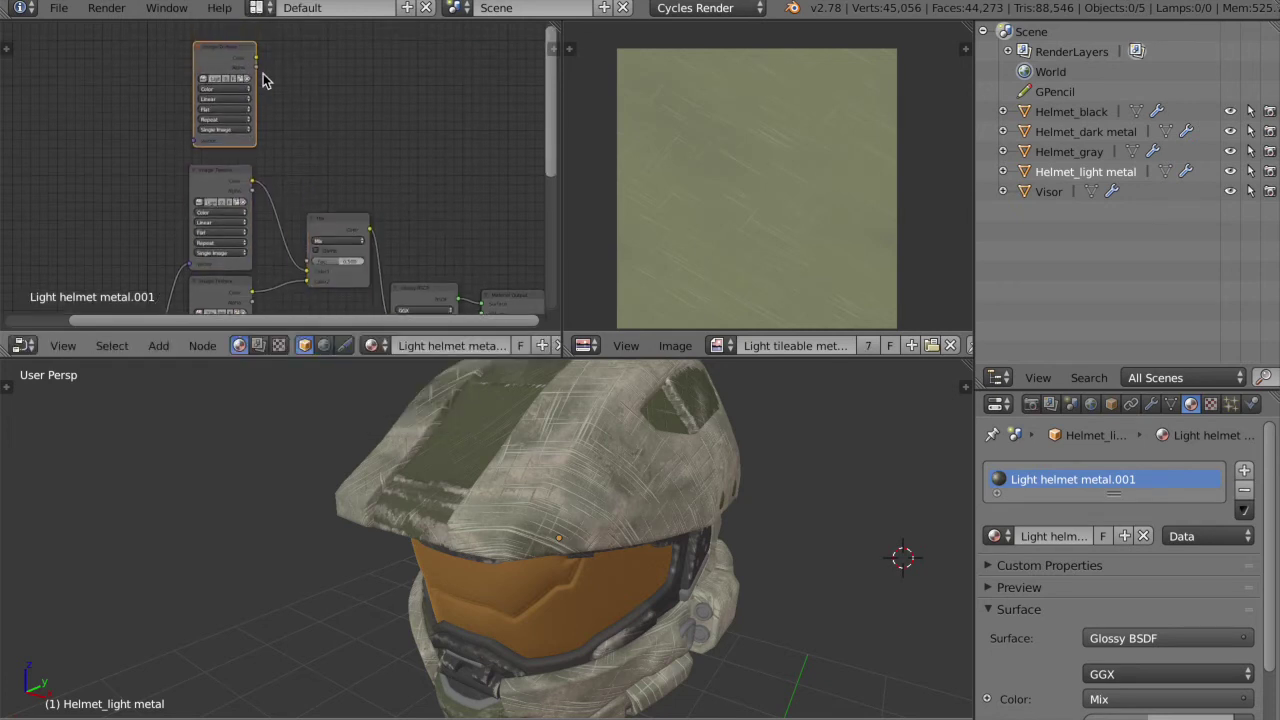
mouse_move(257, 63)
left_mouse_down()
mouse_move(294, 103)
mouse_move(322, 252)
mouse_move(310, 266)
left_mouse_up()
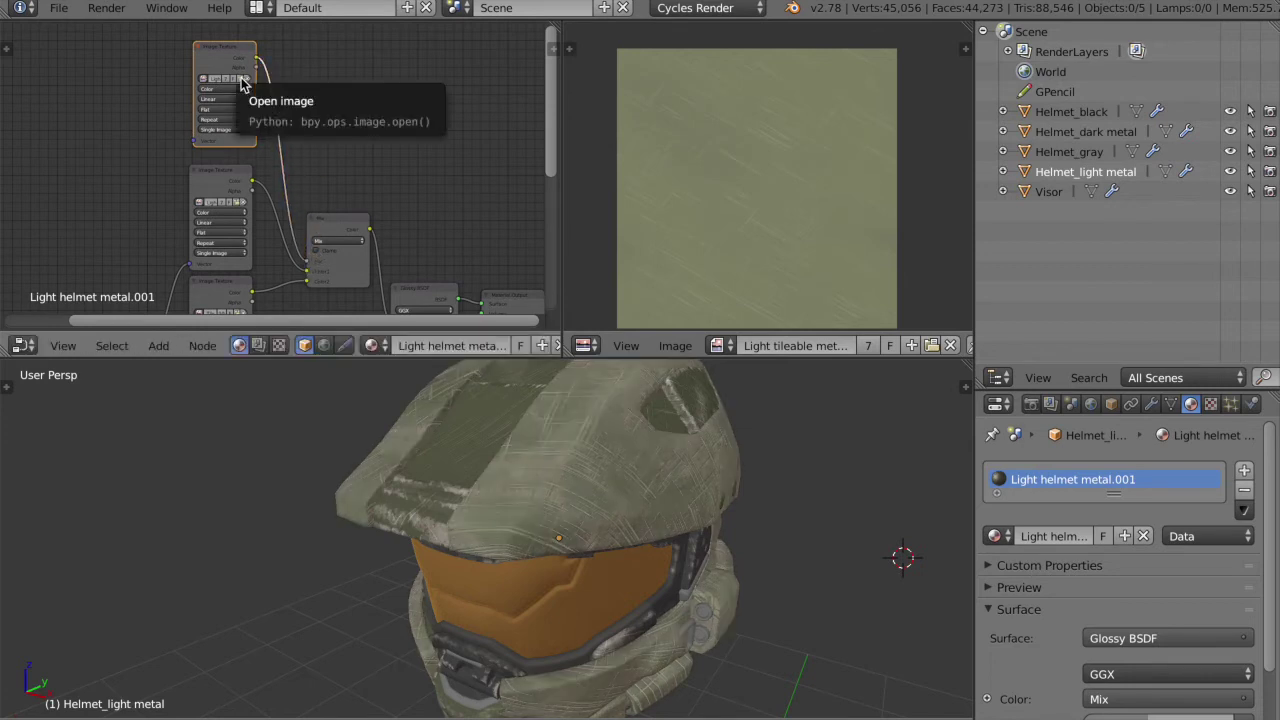
Unlink the image from the new texture node and display Helmet fac map in the image editor
left_click(247, 80)
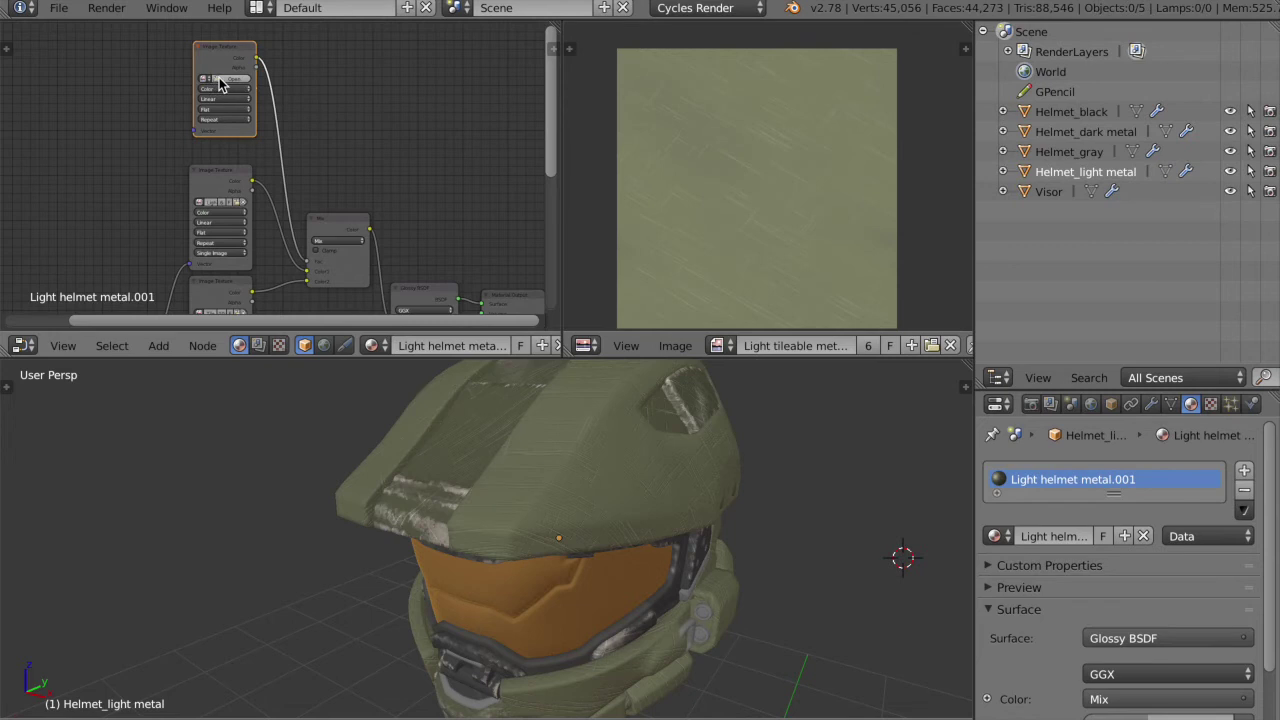
left_click(724, 343)
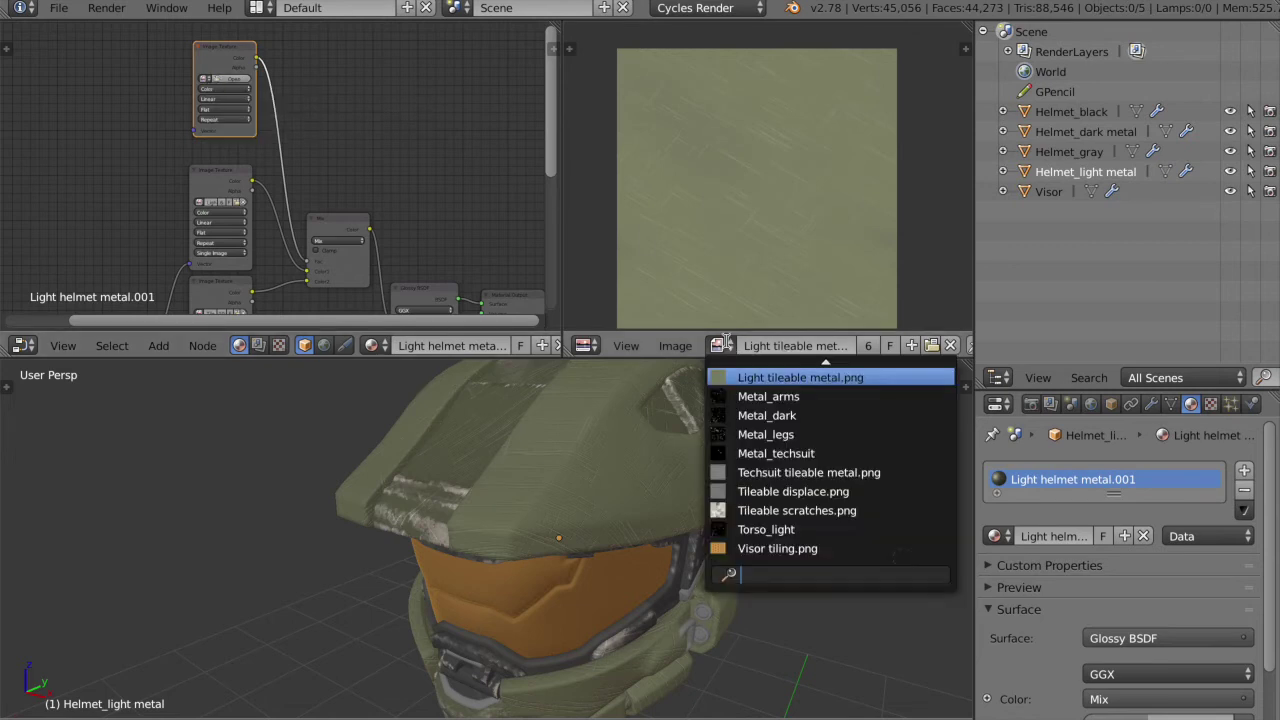
type("fac")
key("Return")
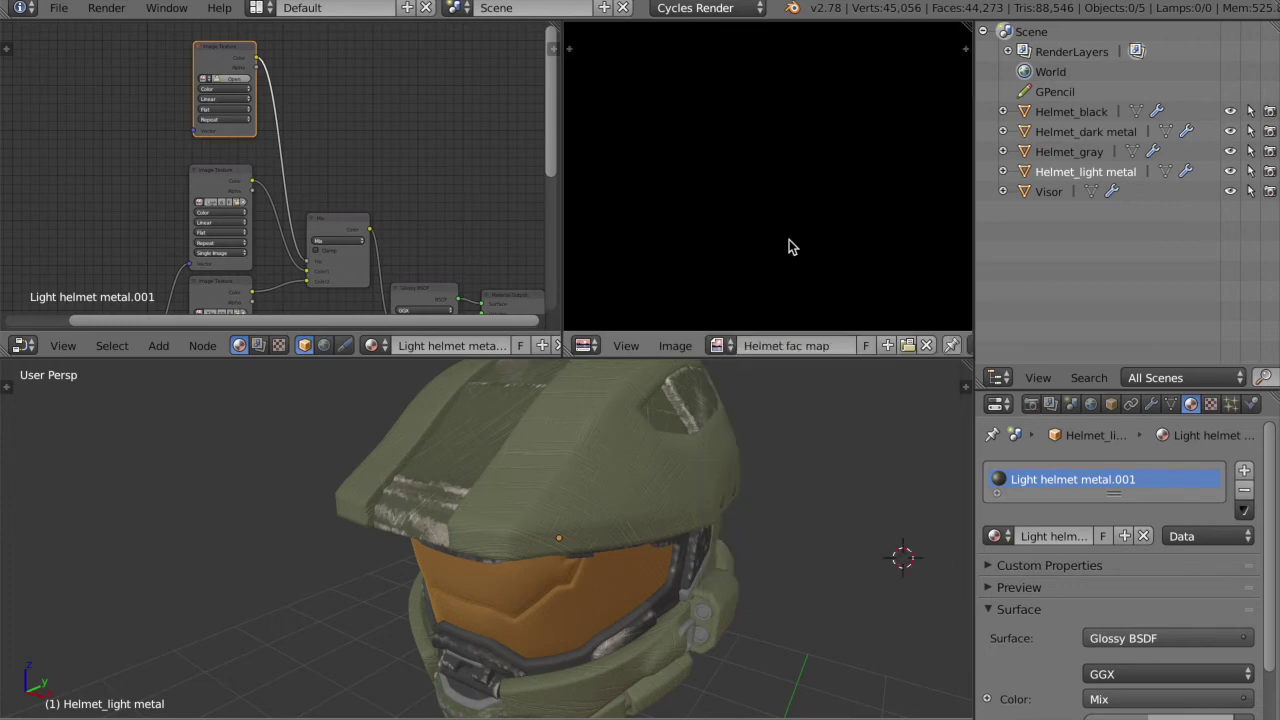
Select all of the light metal mesh in Edit Mode to inspect its UV layout over Helmet fac map, and return to Object Mode
scroll(789, 246, "down", 6)
scroll(791, 246, "up", 1)
key("Tab")
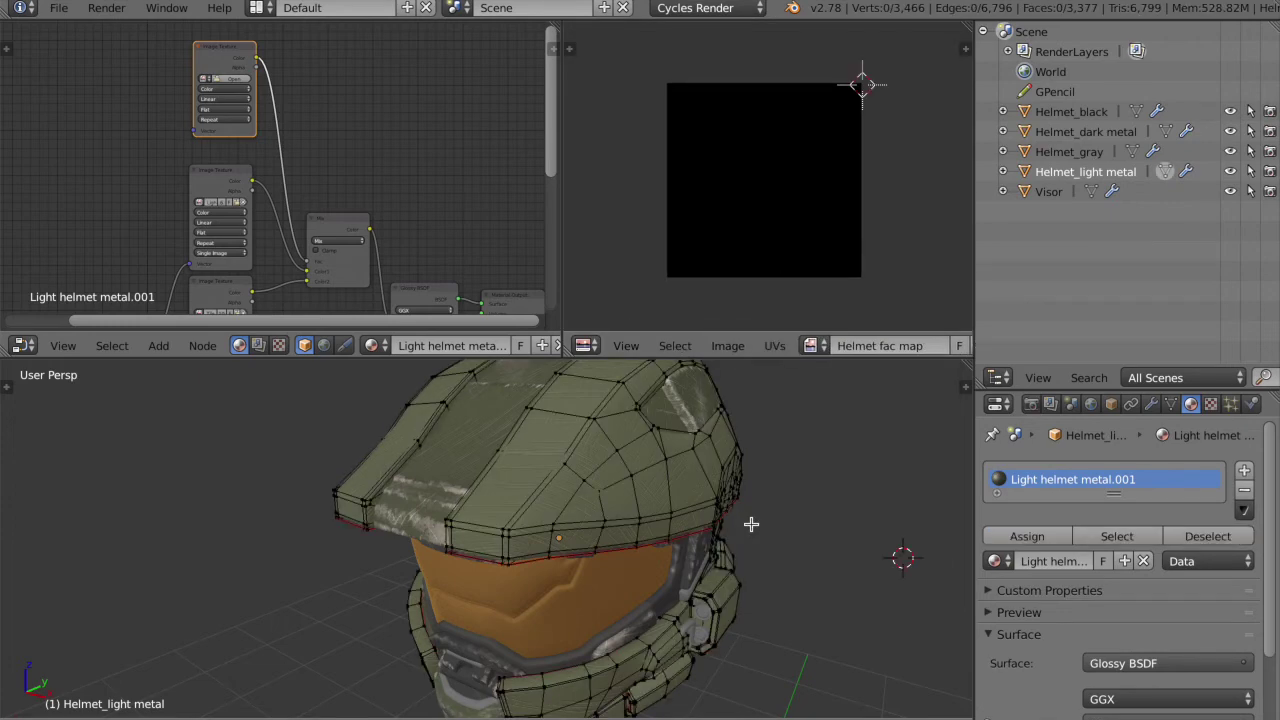
key("a")
key("u")
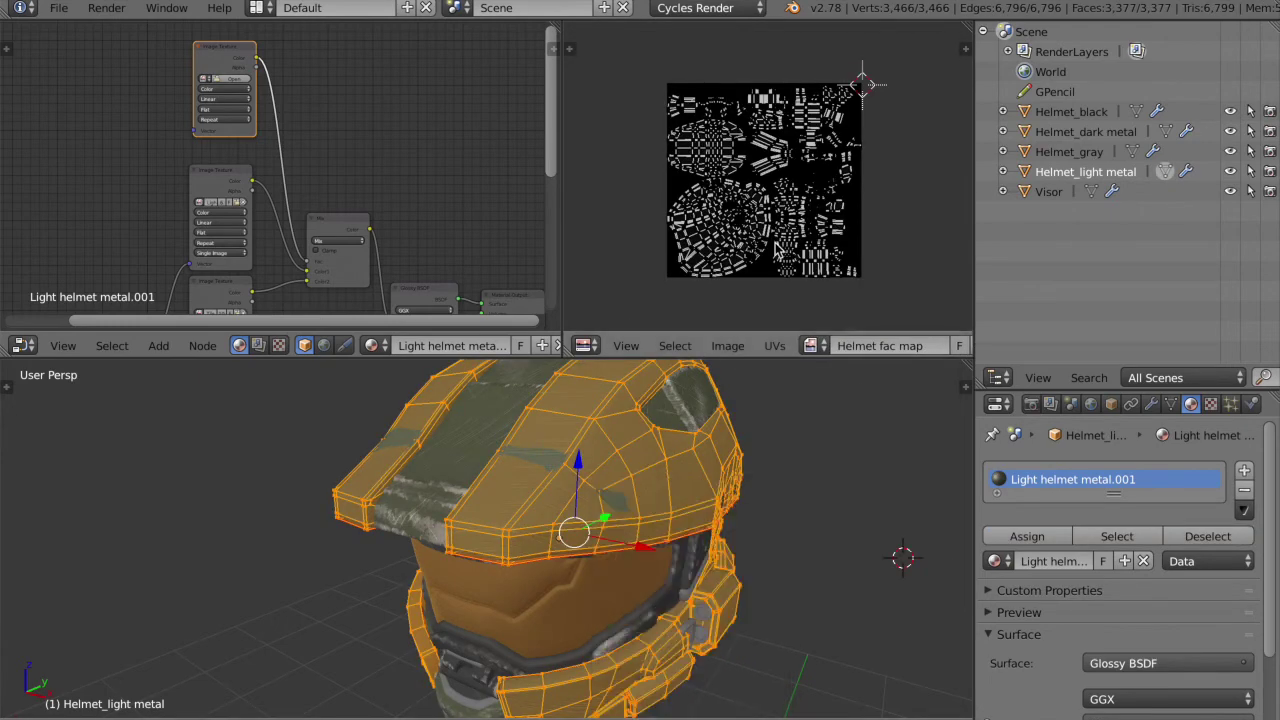
scroll(760, 230, "up", 3)
middle_click_drag(760, 250, 792, 182)
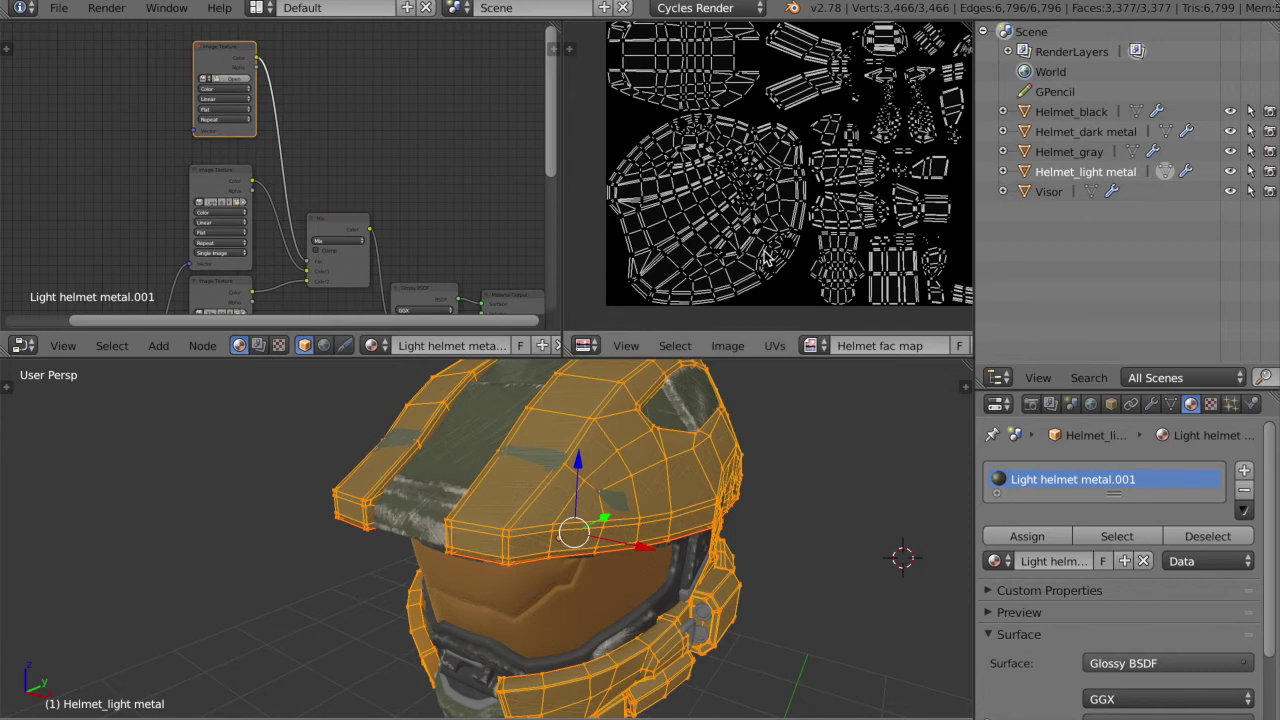
key("Tab")
Assign Helmet fac map to the empty image texture node and put the light metal object into Texture Paint mode
right_click(577, 473)
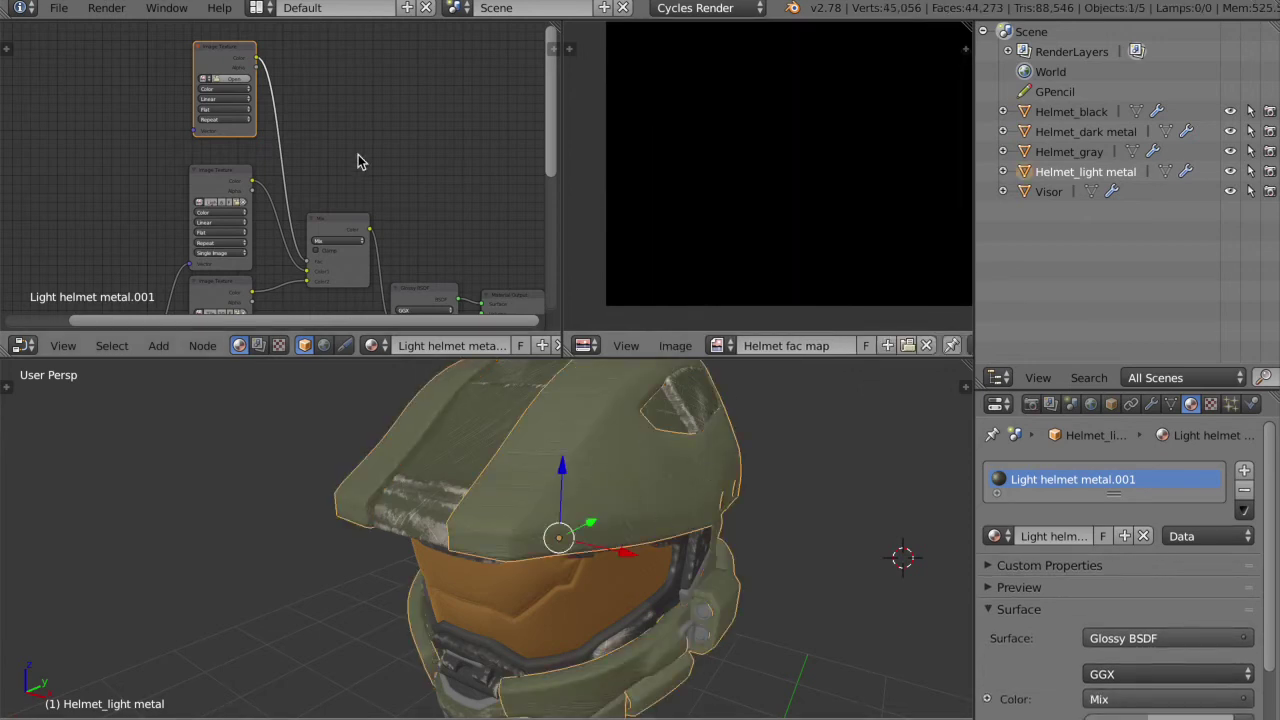
left_click(206, 79)
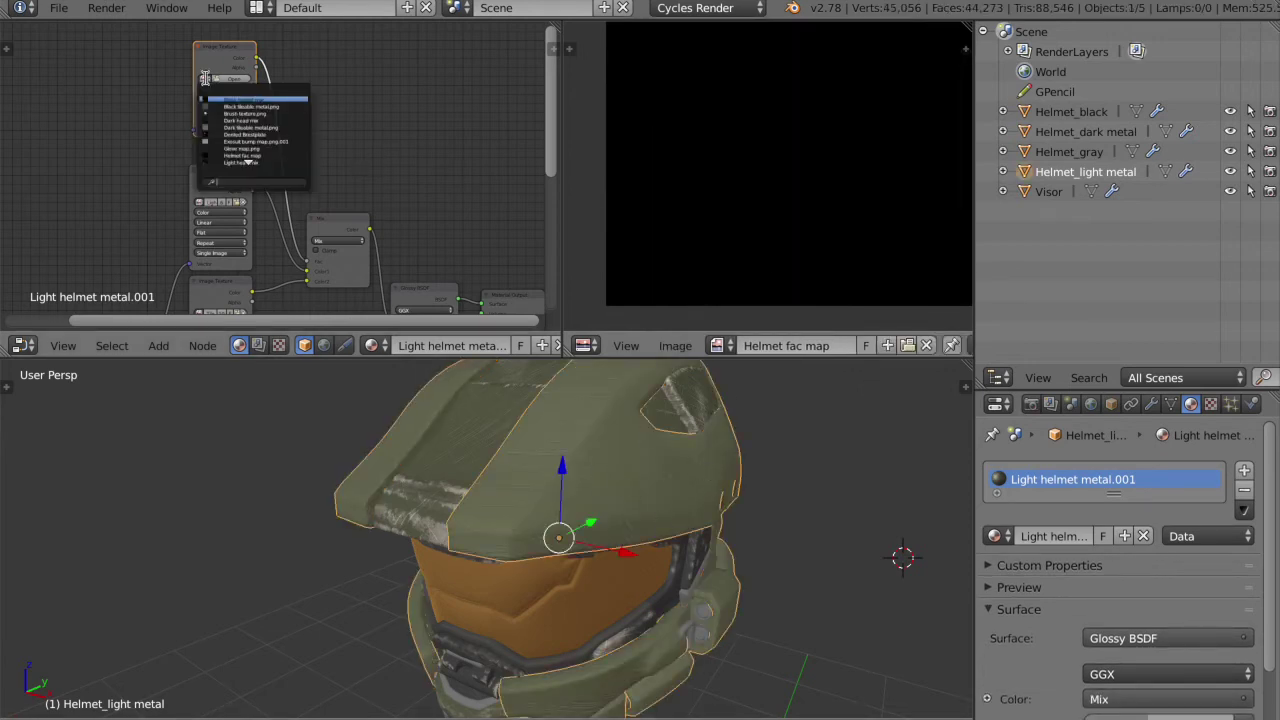
type("fac")
key("Return")
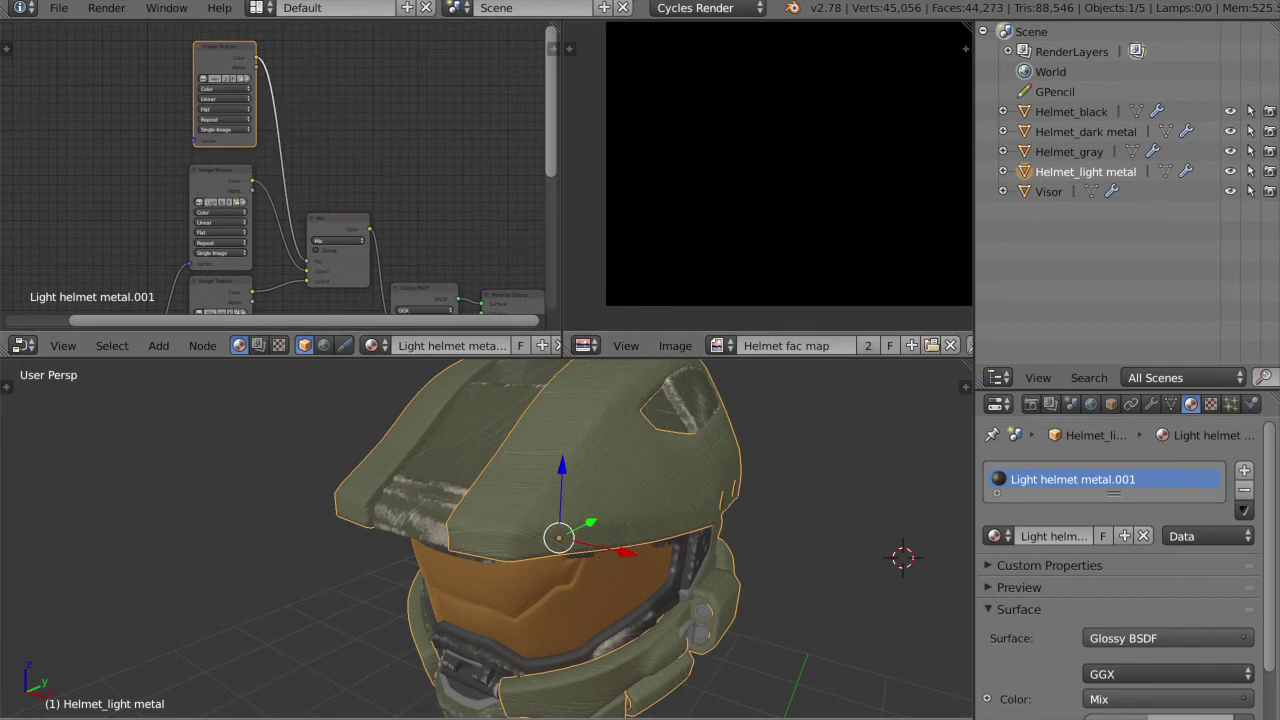
left_click(330, 705)
left_click(330, 599)
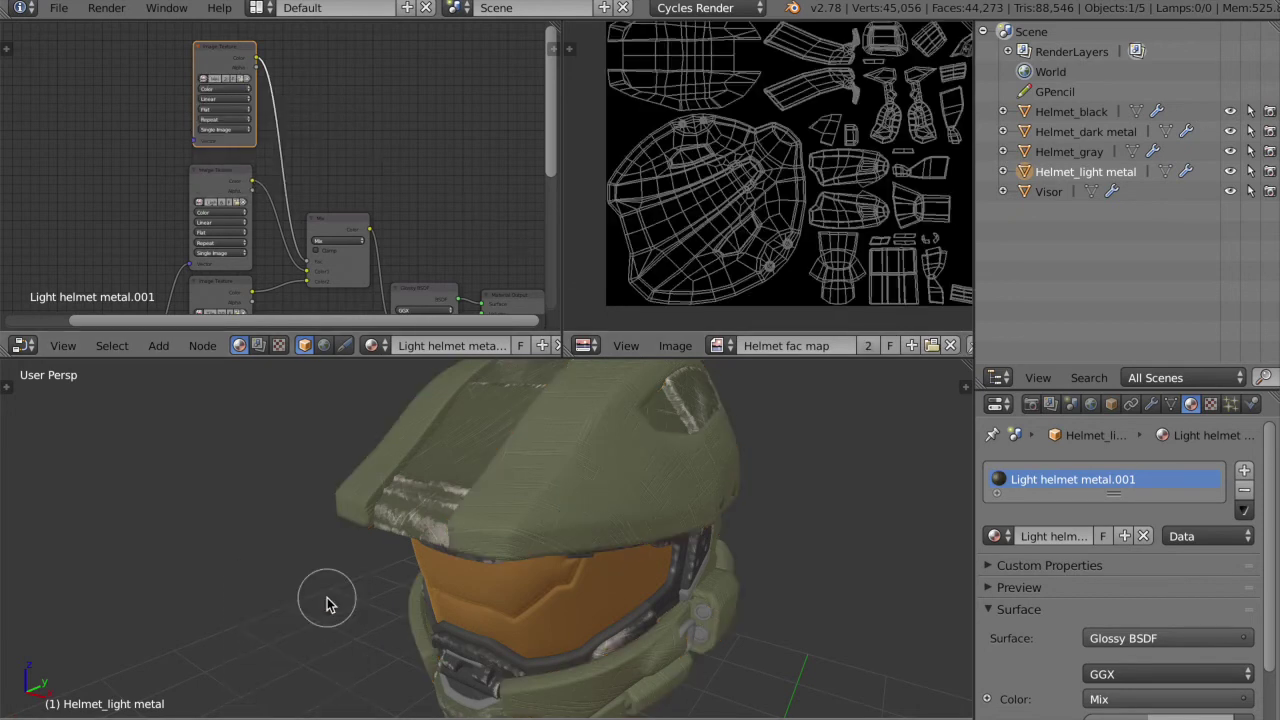
View the helmet in Solid viewport shading for comparison and return to Material shading
left_click(320, 712)
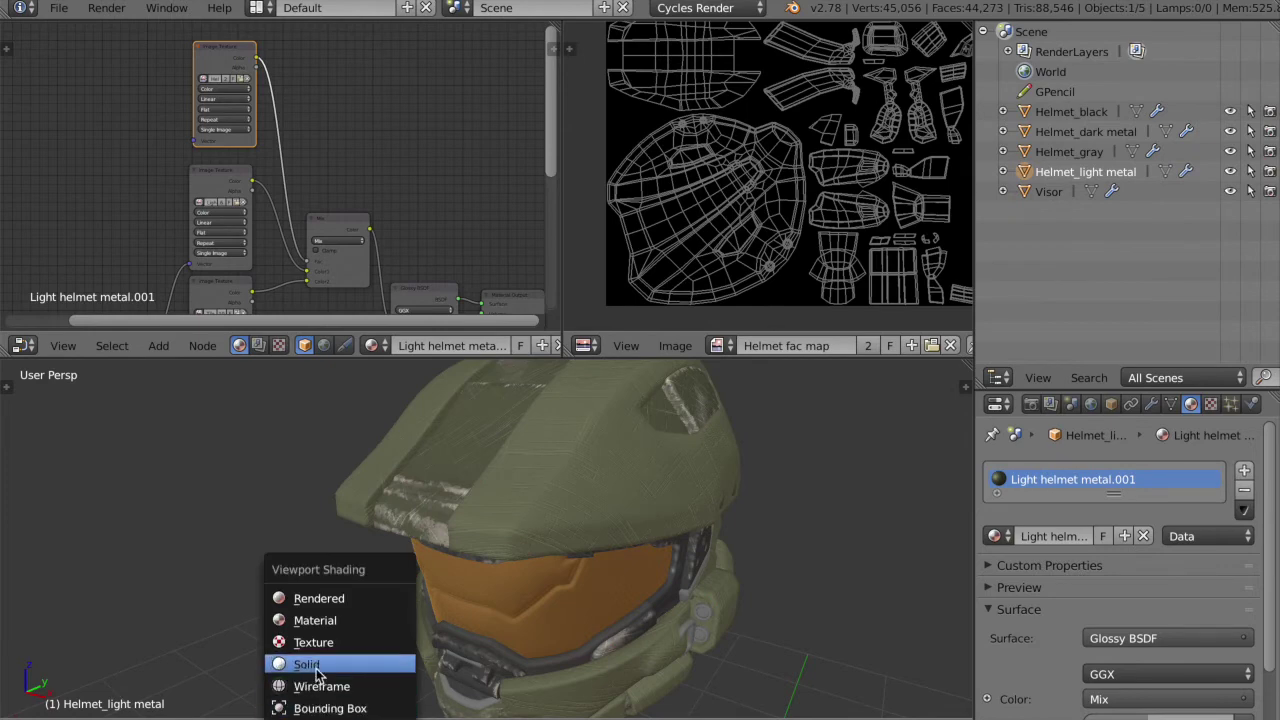
left_click(335, 666)
scroll(573, 581, "down", 1)
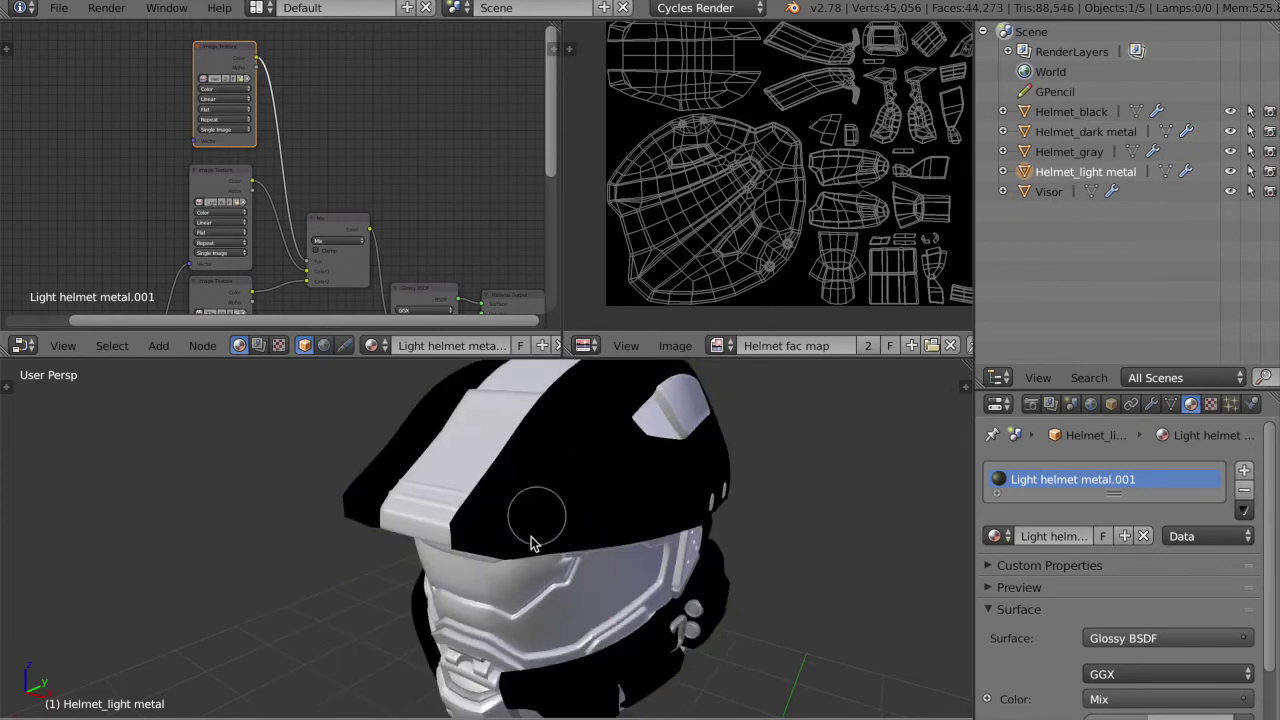
scroll(806, 266, "down", 4)
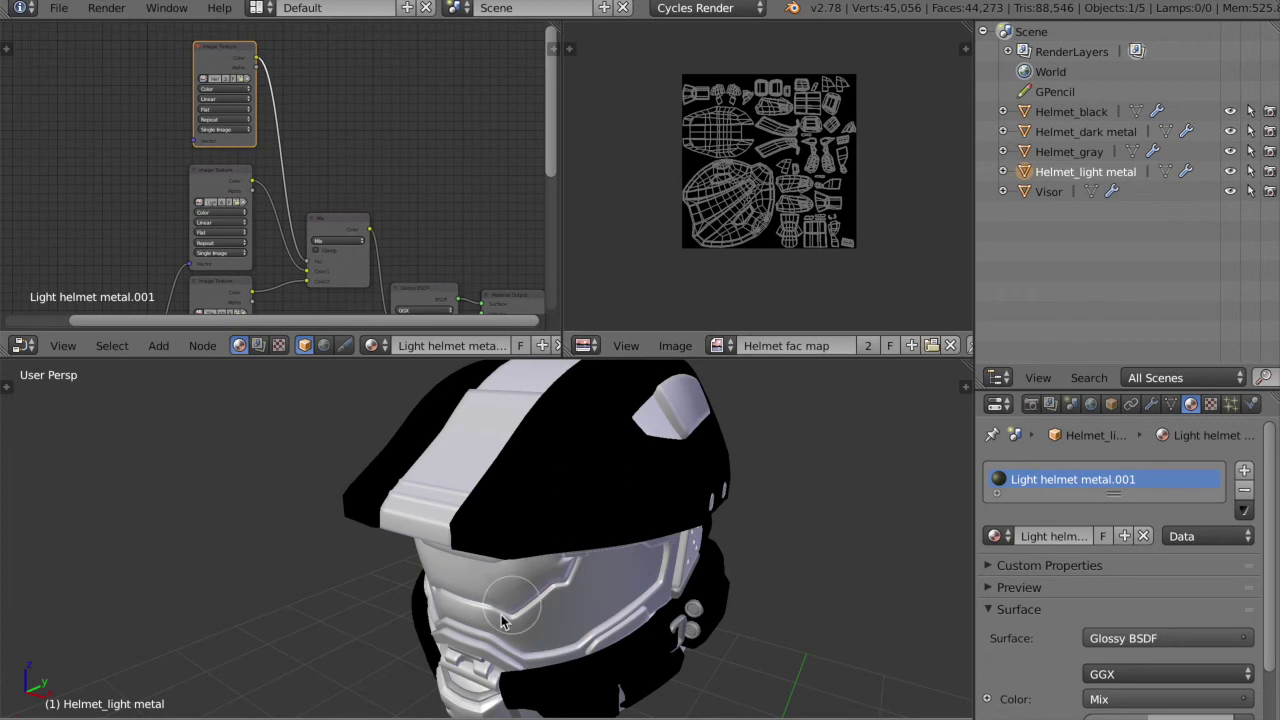
left_click(325, 703)
left_click(350, 620)
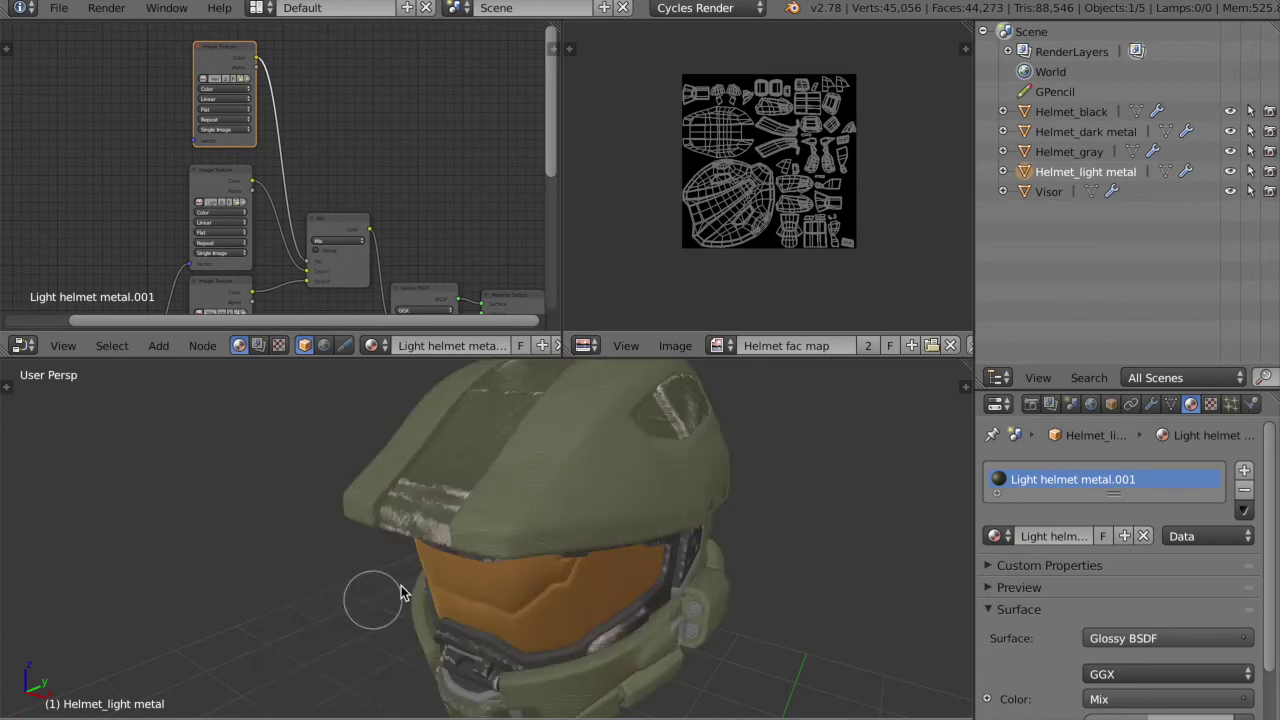
Show the paint brush settings and paint a scratched wear stroke along the raised ridge beside the helmet's central stripe
middle_click_drag(488, 296, 459, 155)
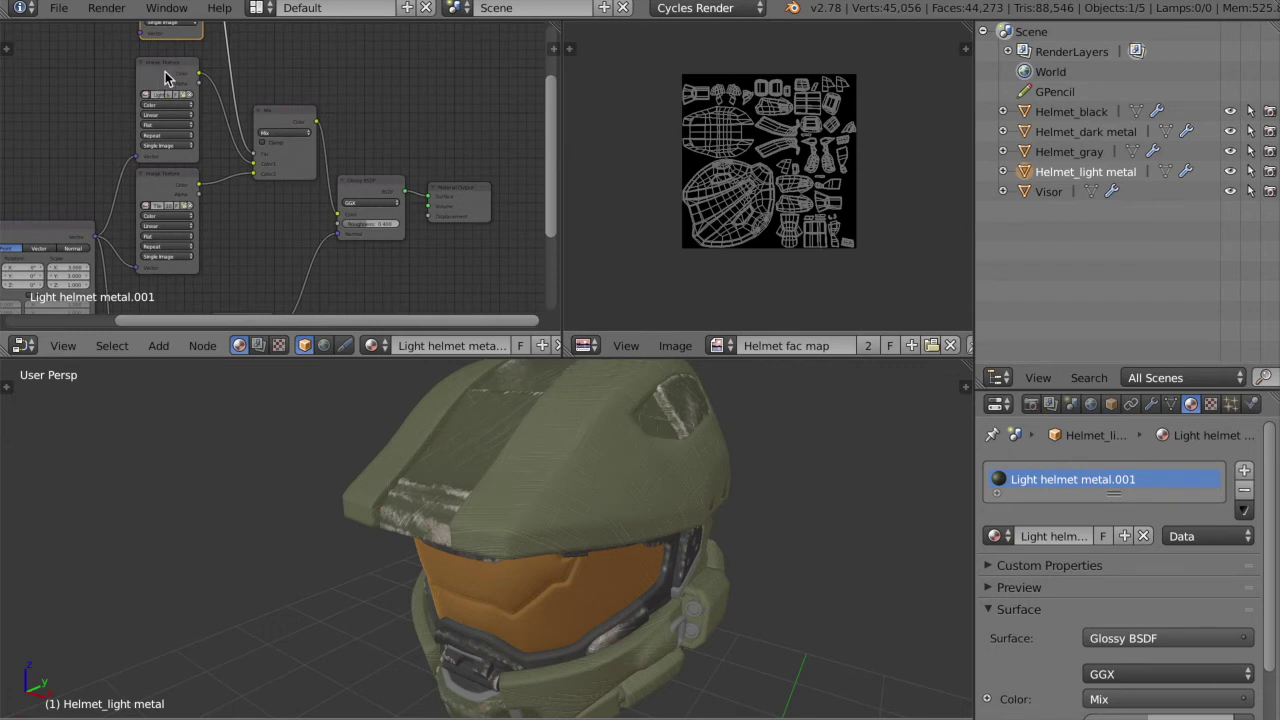
scroll(251, 123, "up", 3, "shift")
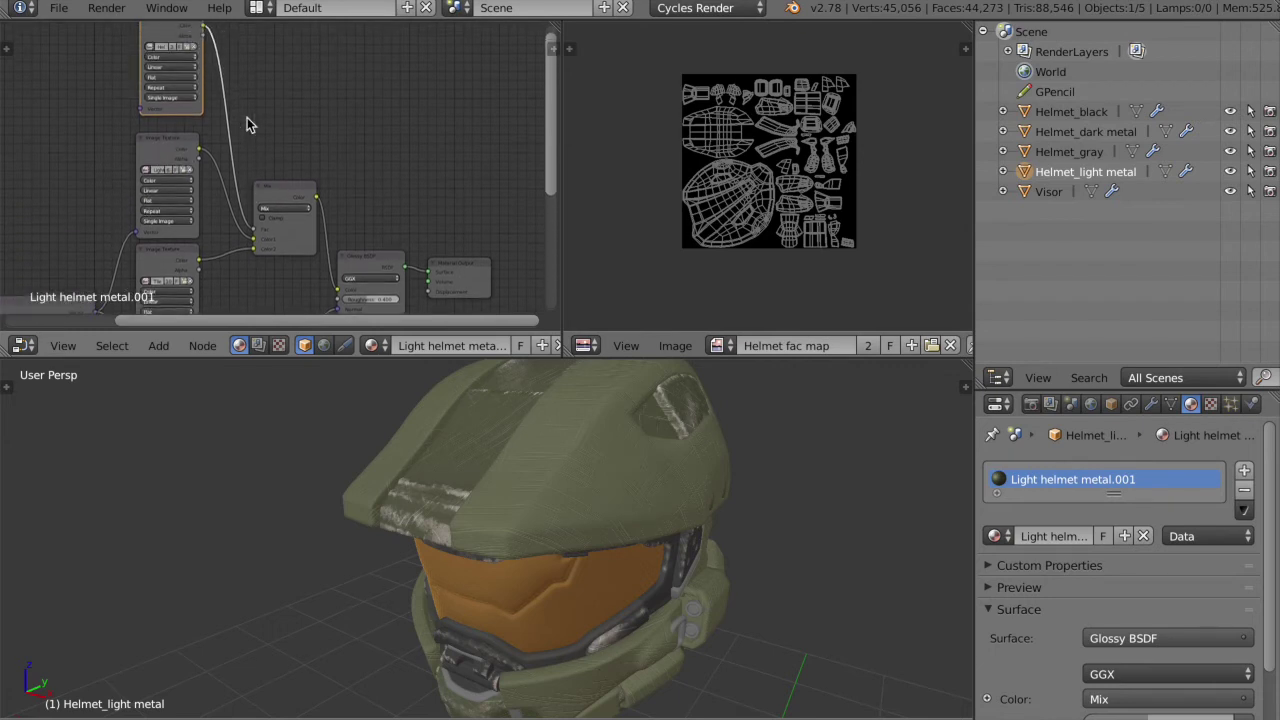
key("t")
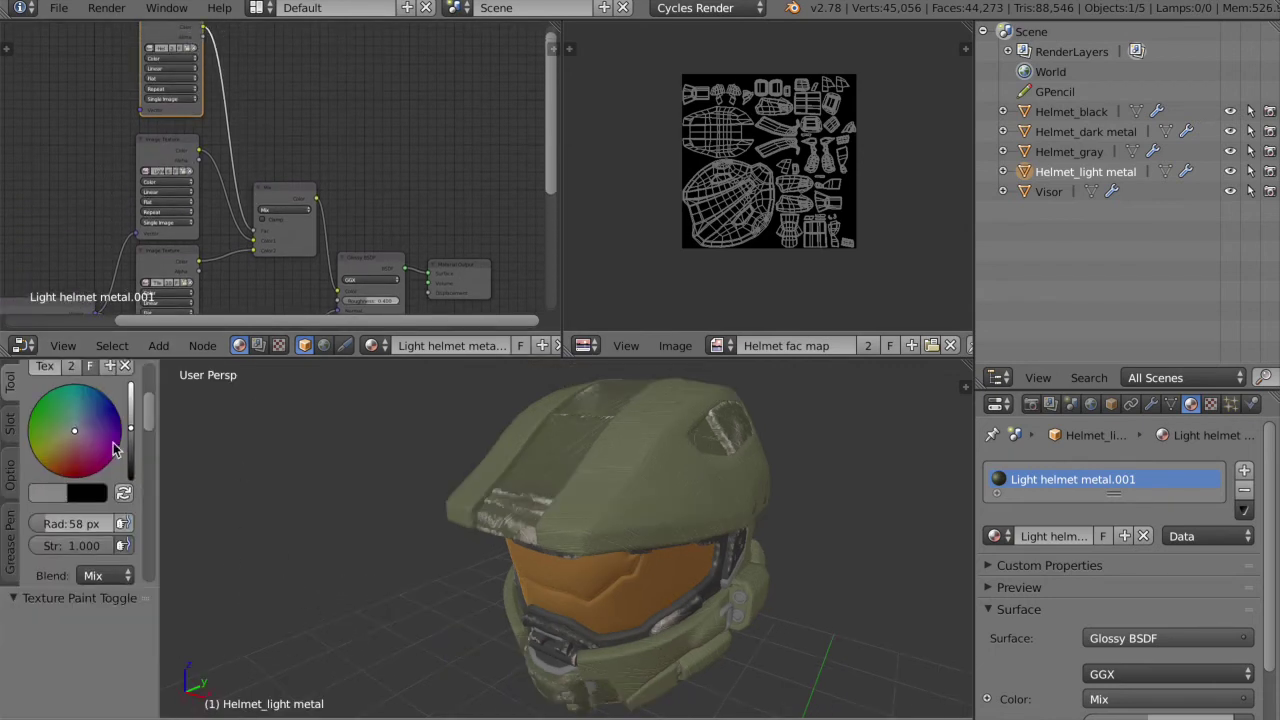
scroll(113, 447, "down", 4)
scroll(113, 447, "up", 6)
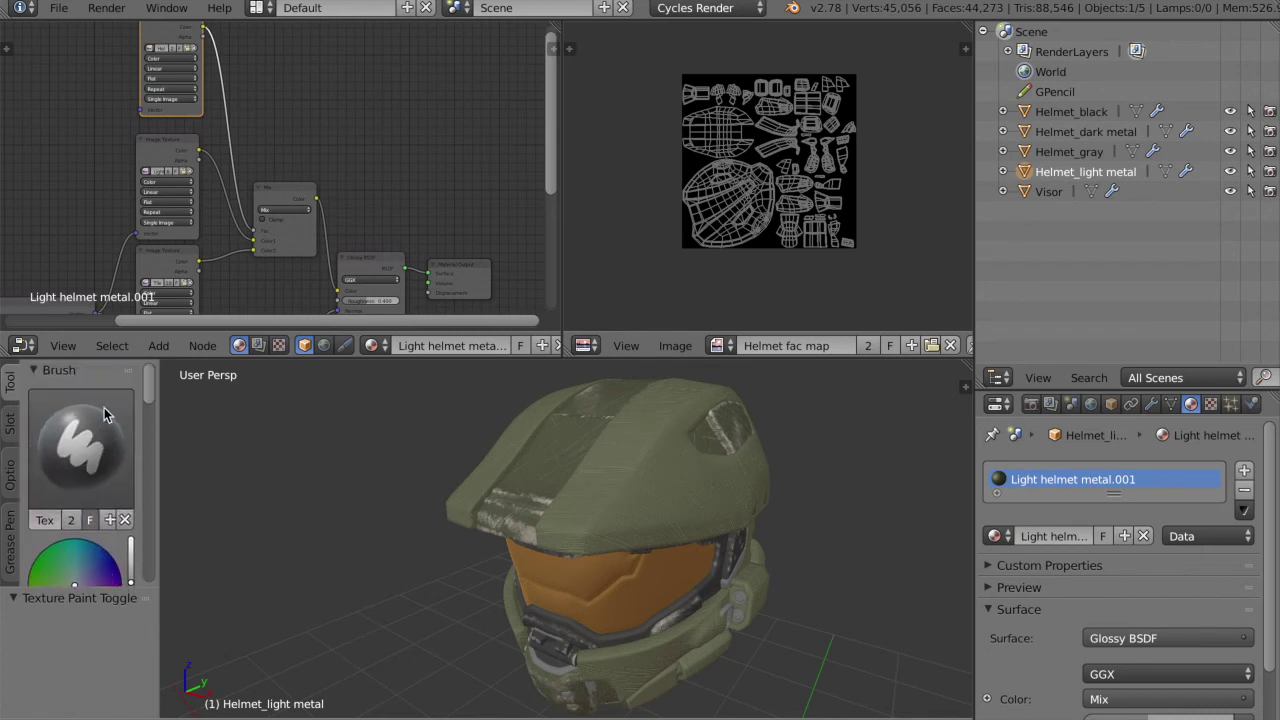
scroll(107, 415, "down", 2)
scroll(107, 415, "up", 2)
scroll(106, 410, "down", 1)
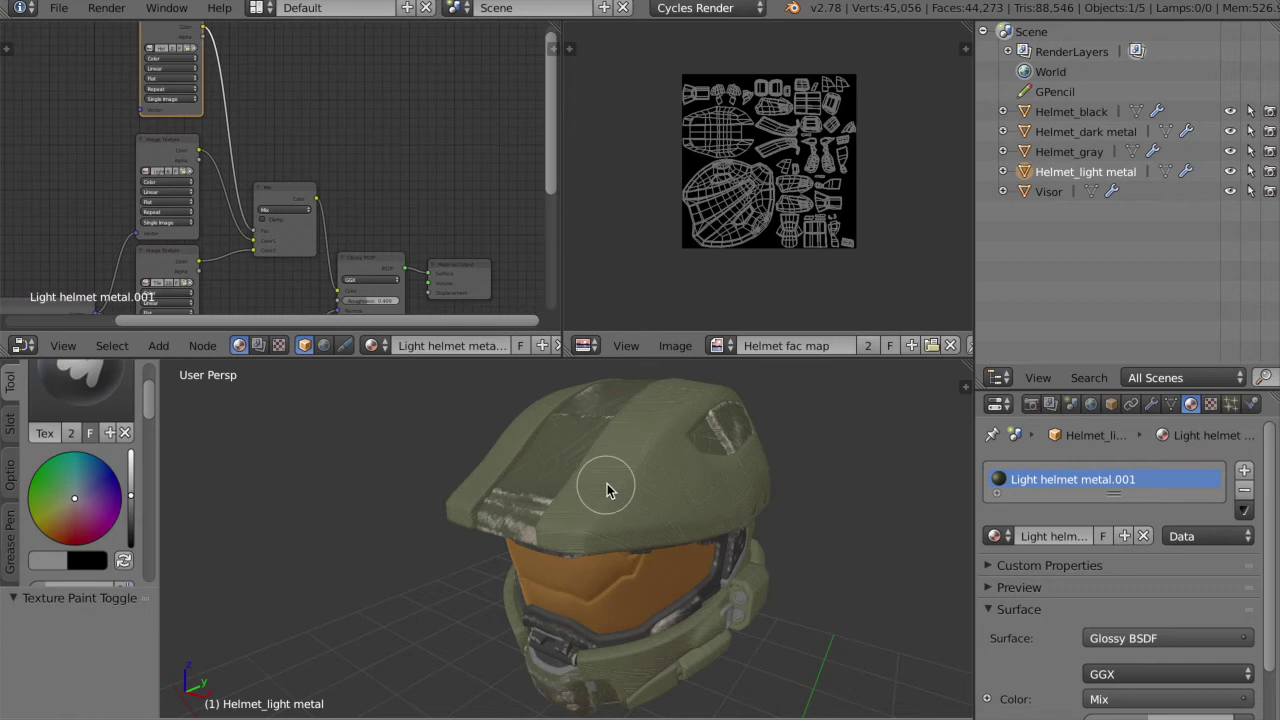
scroll(606, 486, "up", 4)
middle_click_drag(625, 534, 617, 592)
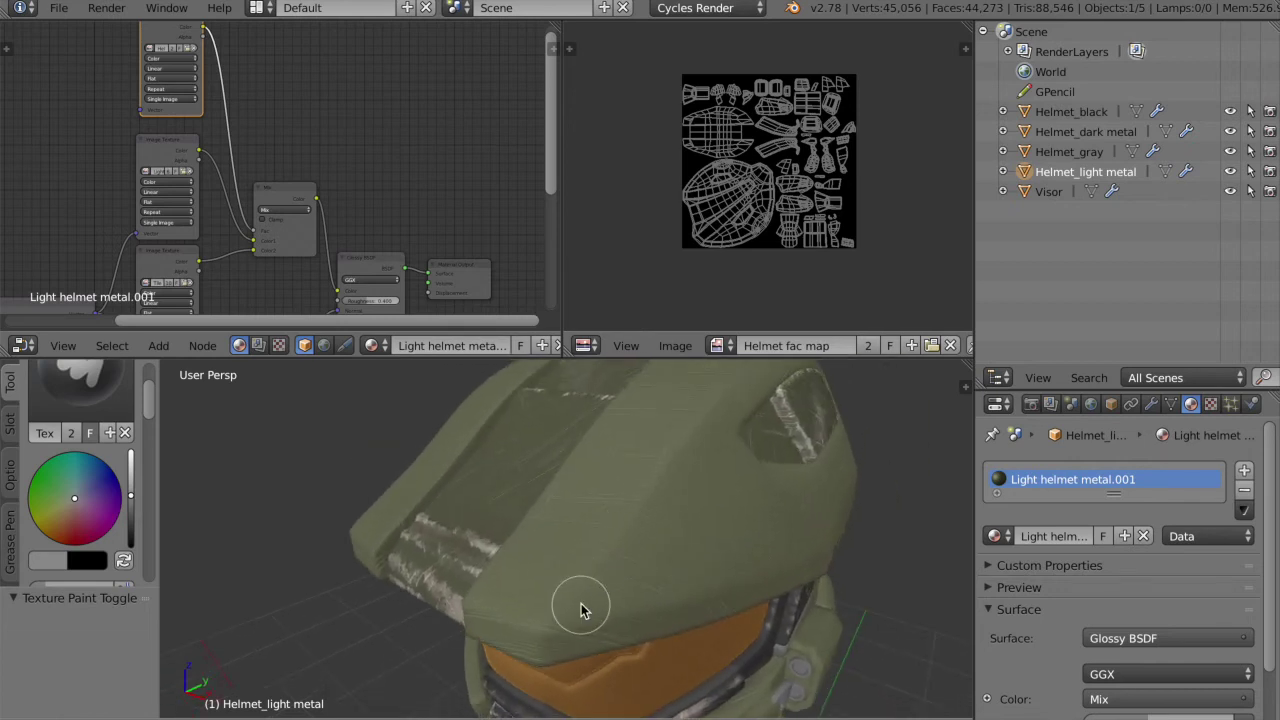
mouse_move(556, 608)
left_mouse_down()
mouse_move(717, 391)
mouse_move(566, 594)
left_mouse_up()
Unlink the Scratch texture from the paint brush and create a new brush texture in its place
scroll(104, 503, "down", 6)
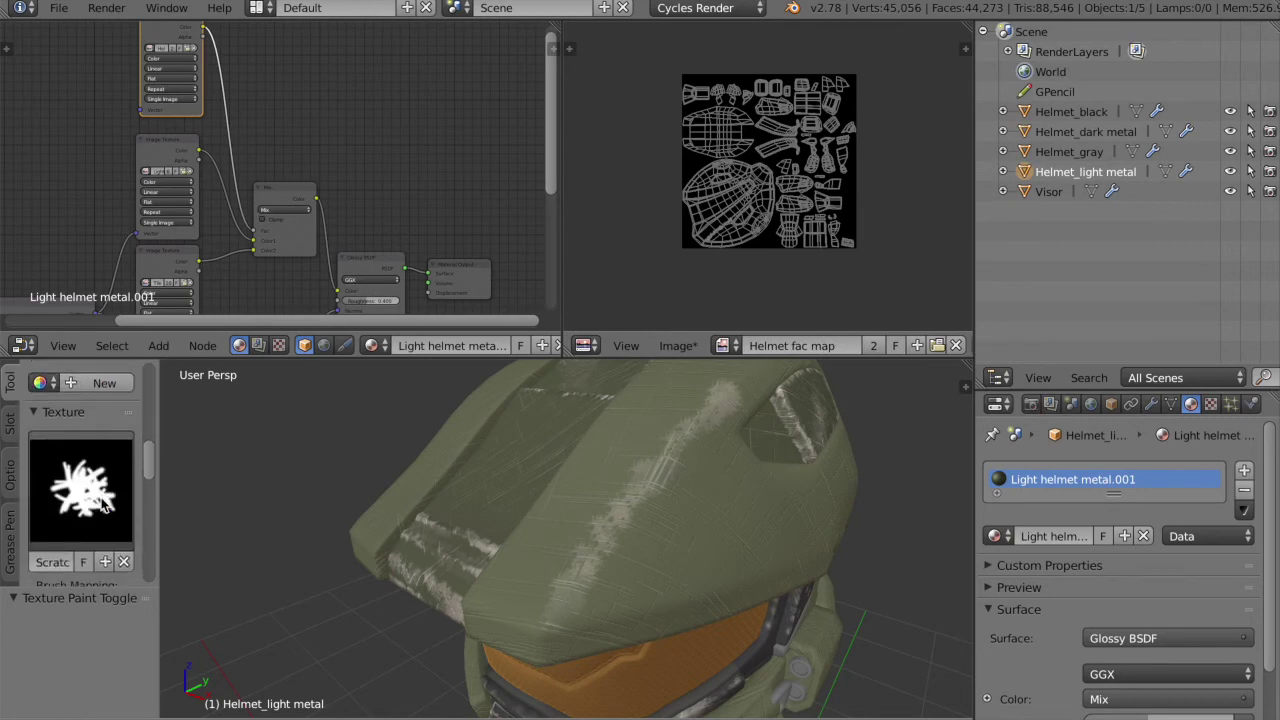
left_click(72, 507)
left_click(71, 506)
left_click(71, 506)
left_click(72, 507)
left_click(74, 511)
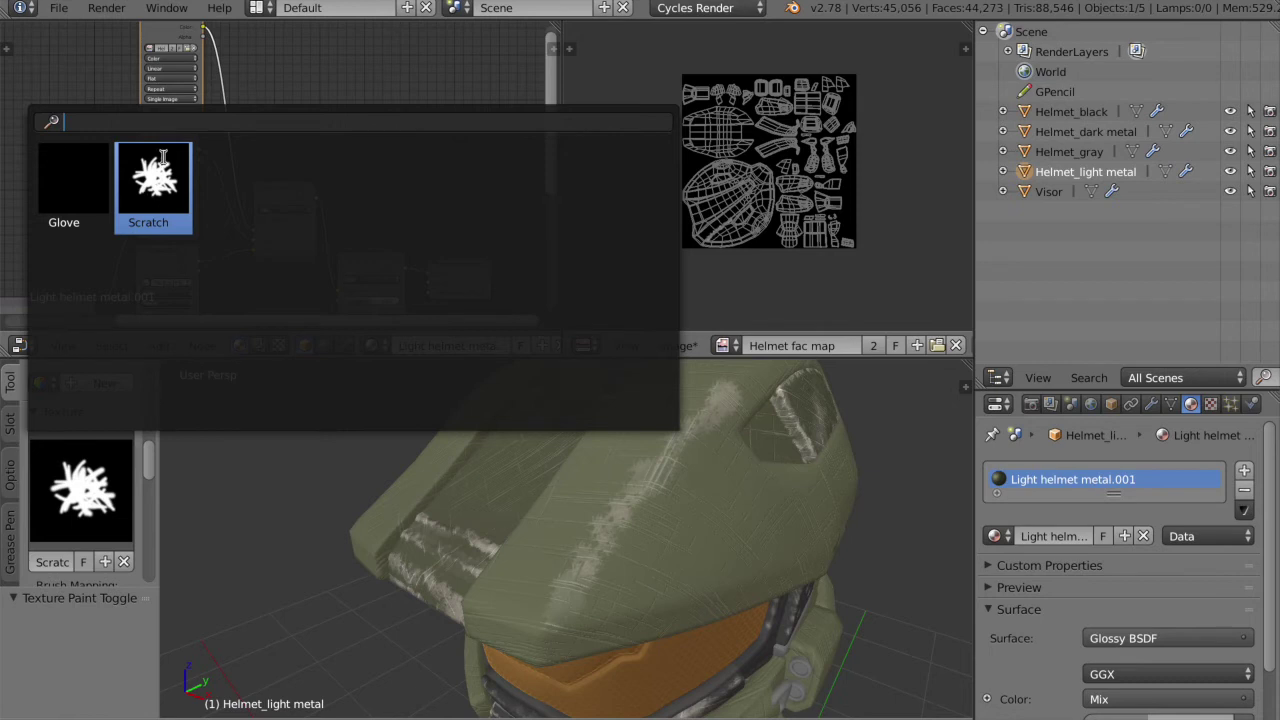
left_click(123, 526)
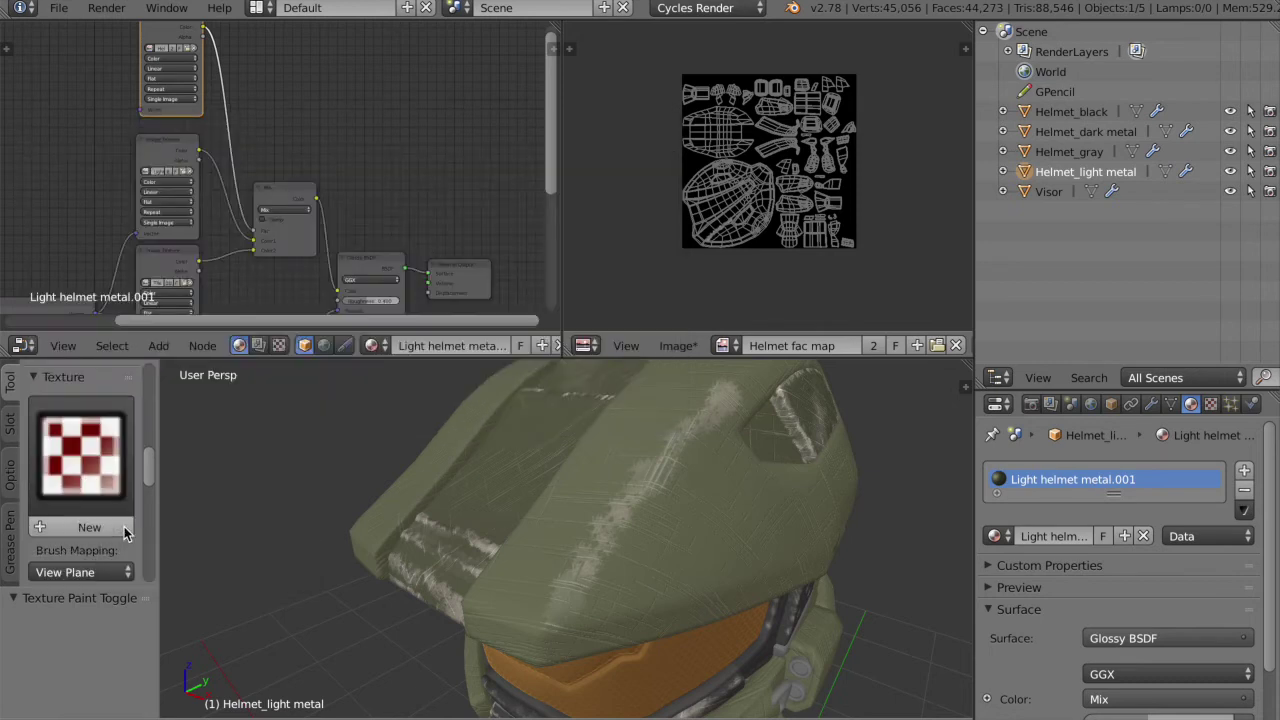
left_click(95, 457)
left_click(96, 470)
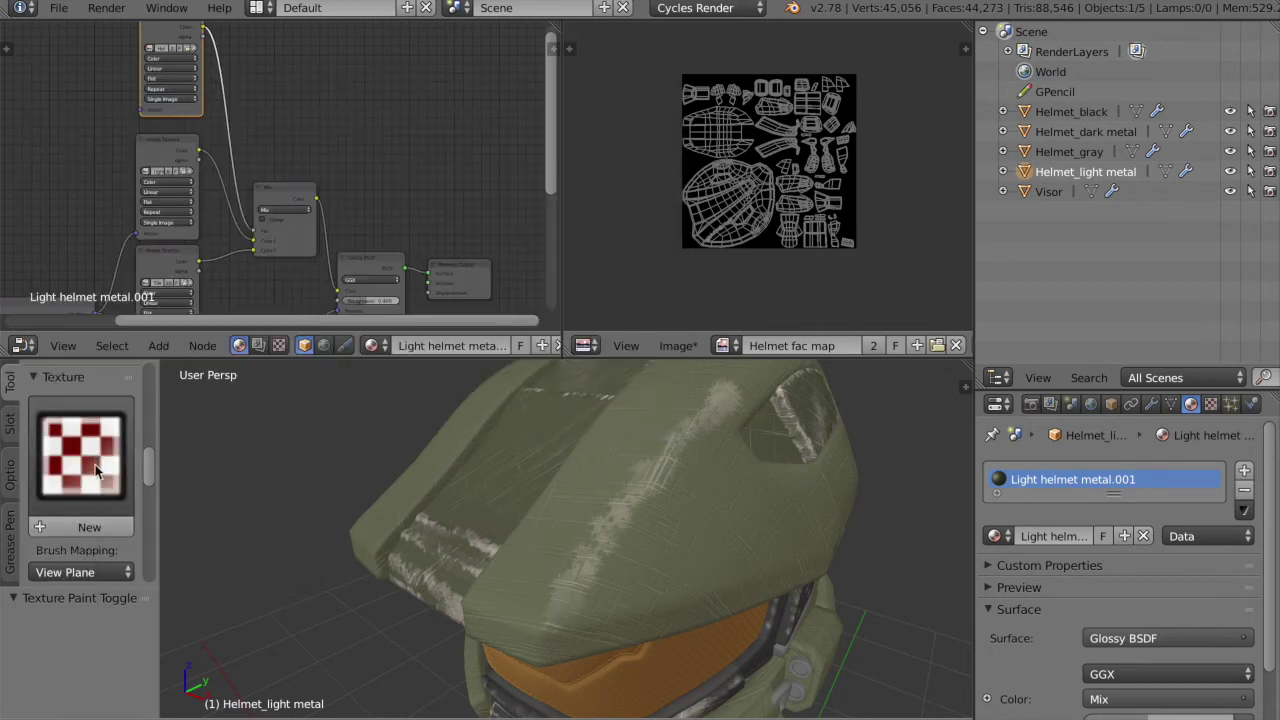
left_click(92, 524)
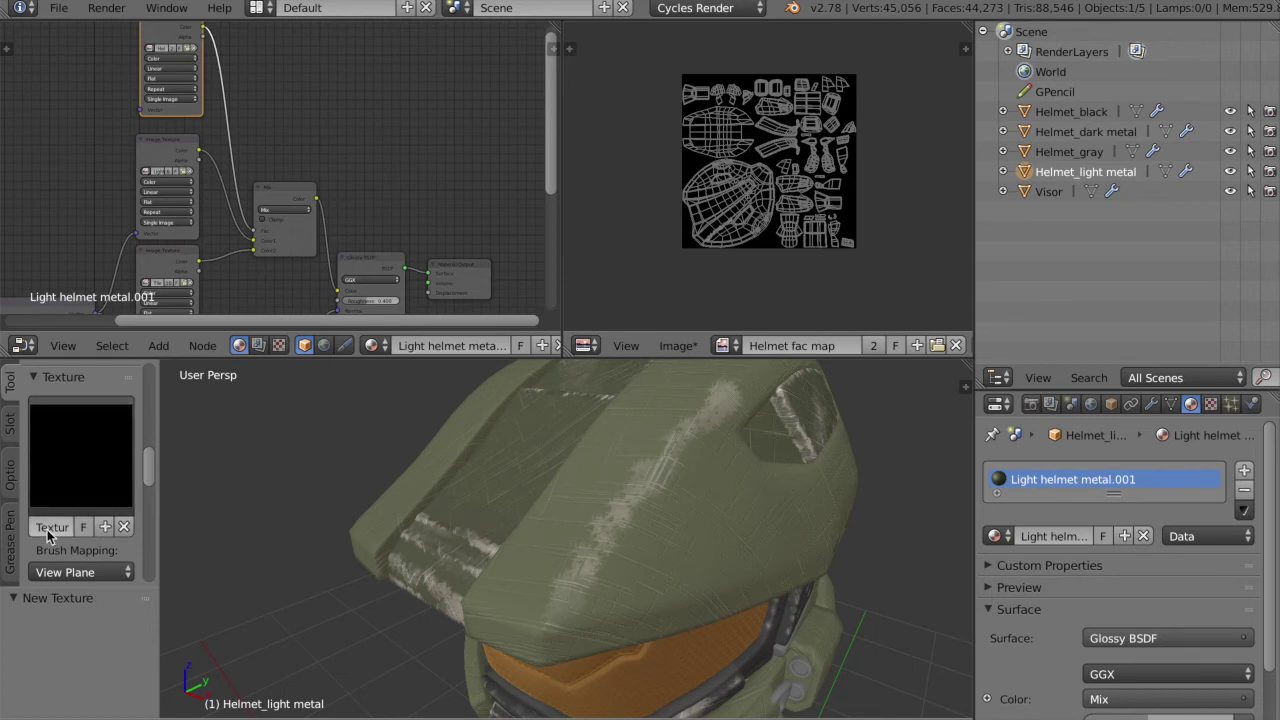
Show the new brush texture's properties and browse for an image file for it, cancelling without loading one
left_click(46, 528)
left_click(94, 453)
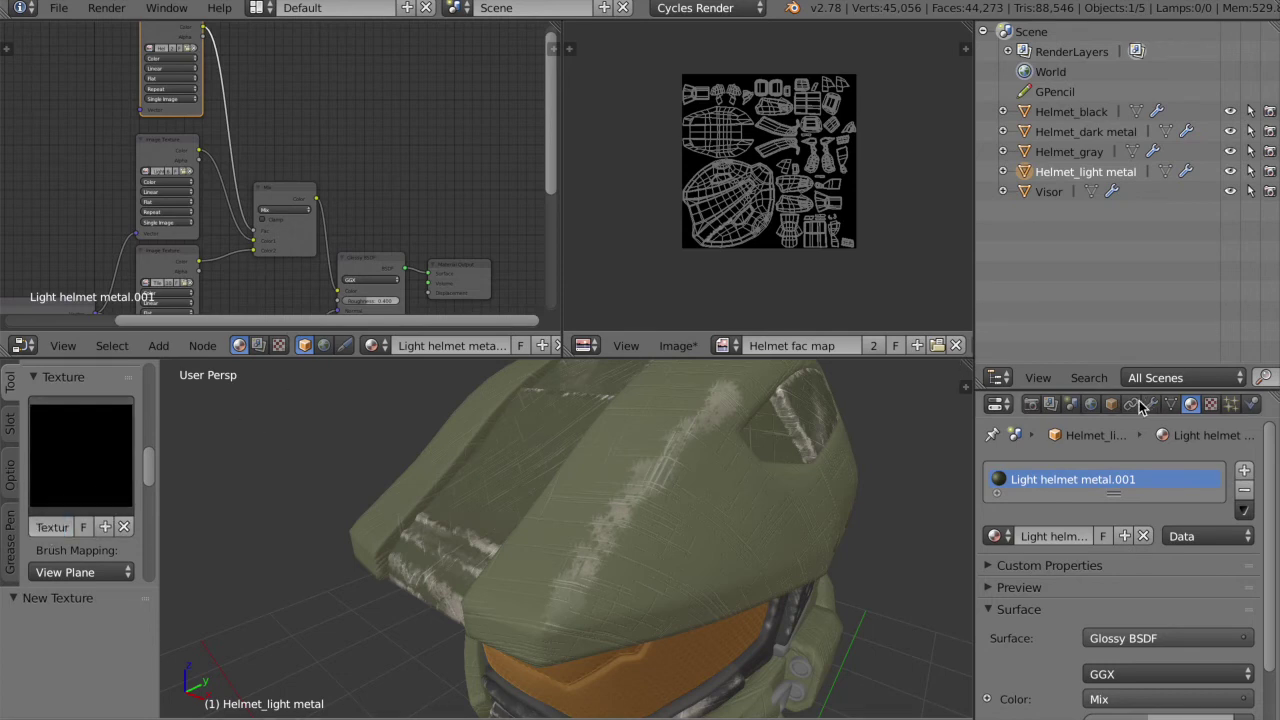
left_click(1211, 405)
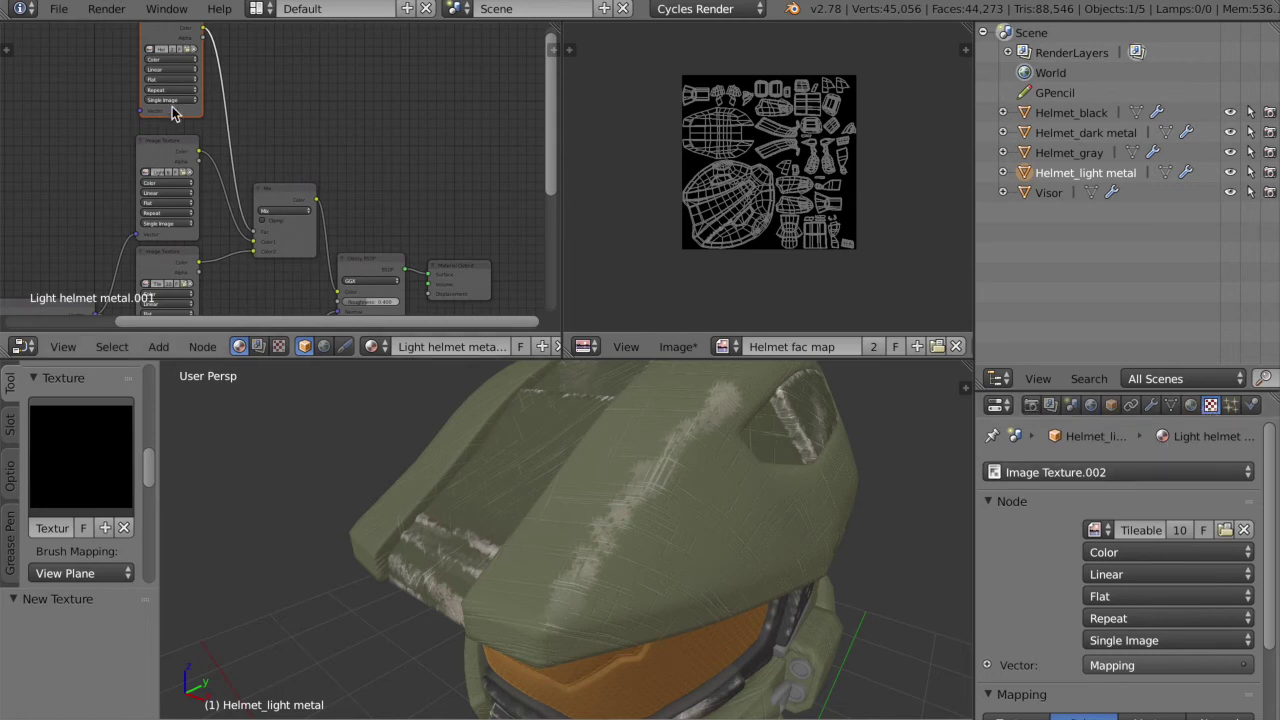
left_click(1075, 474)
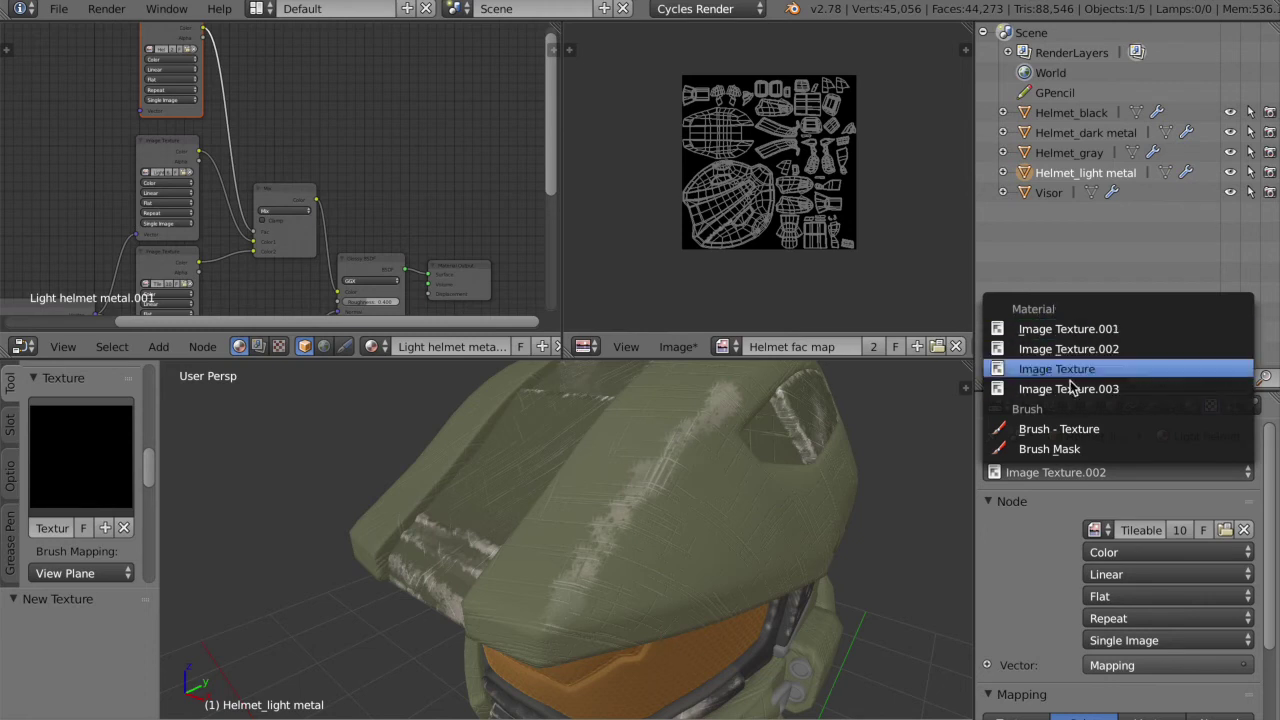
left_click(1060, 429)
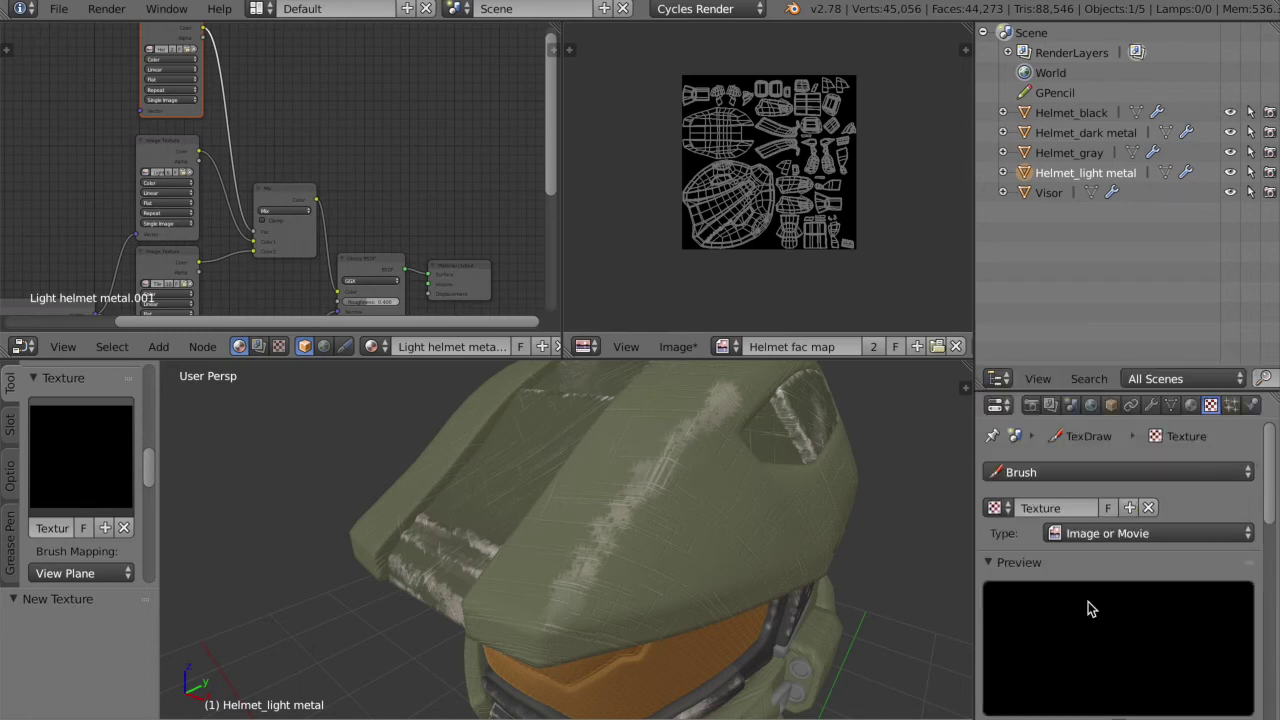
scroll(1091, 609, "down", 10)
left_click(1201, 478)
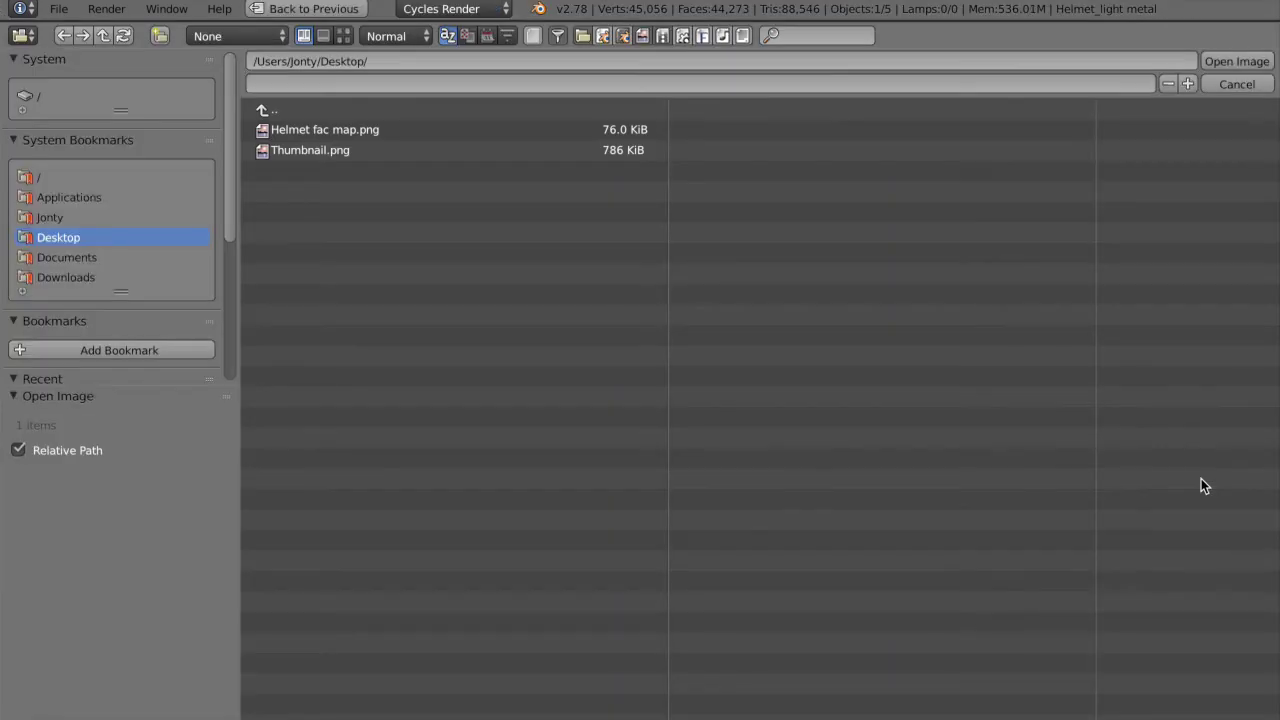
left_click(1228, 81)
Set the brush texture back to Scratch and try painting strokes along the helmet's front brim
left_click(80, 470)
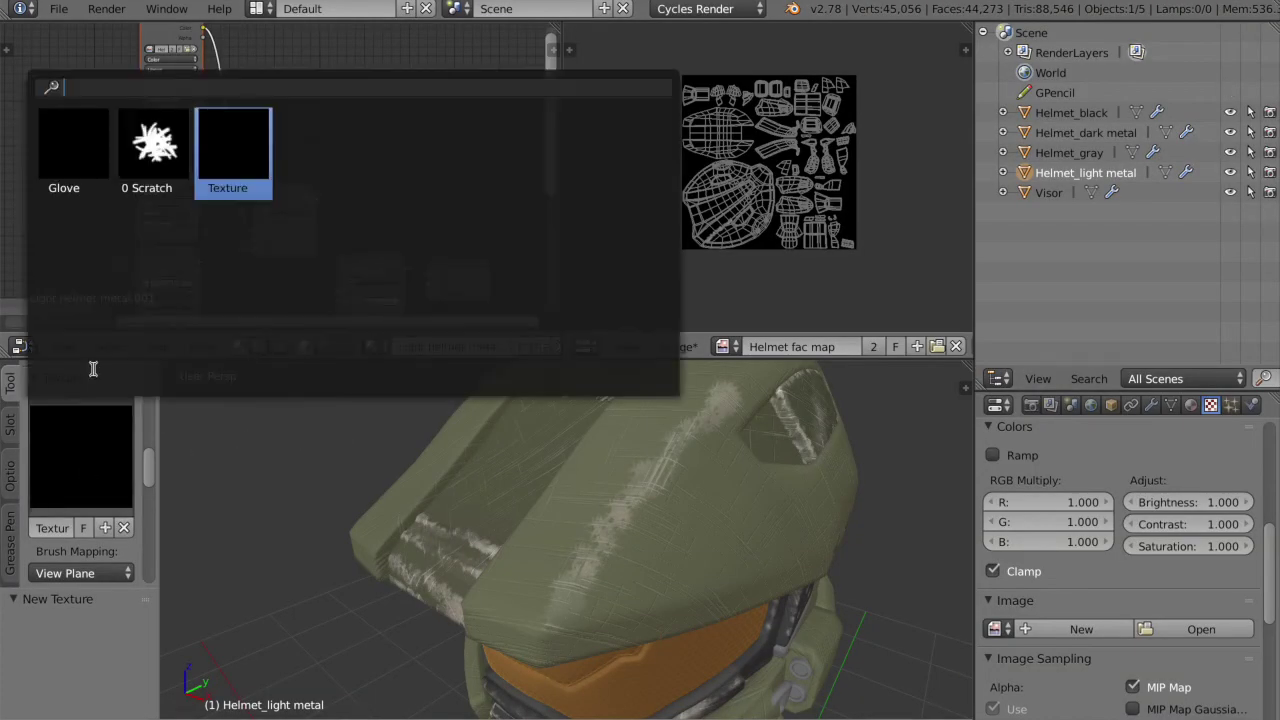
left_click(152, 150)
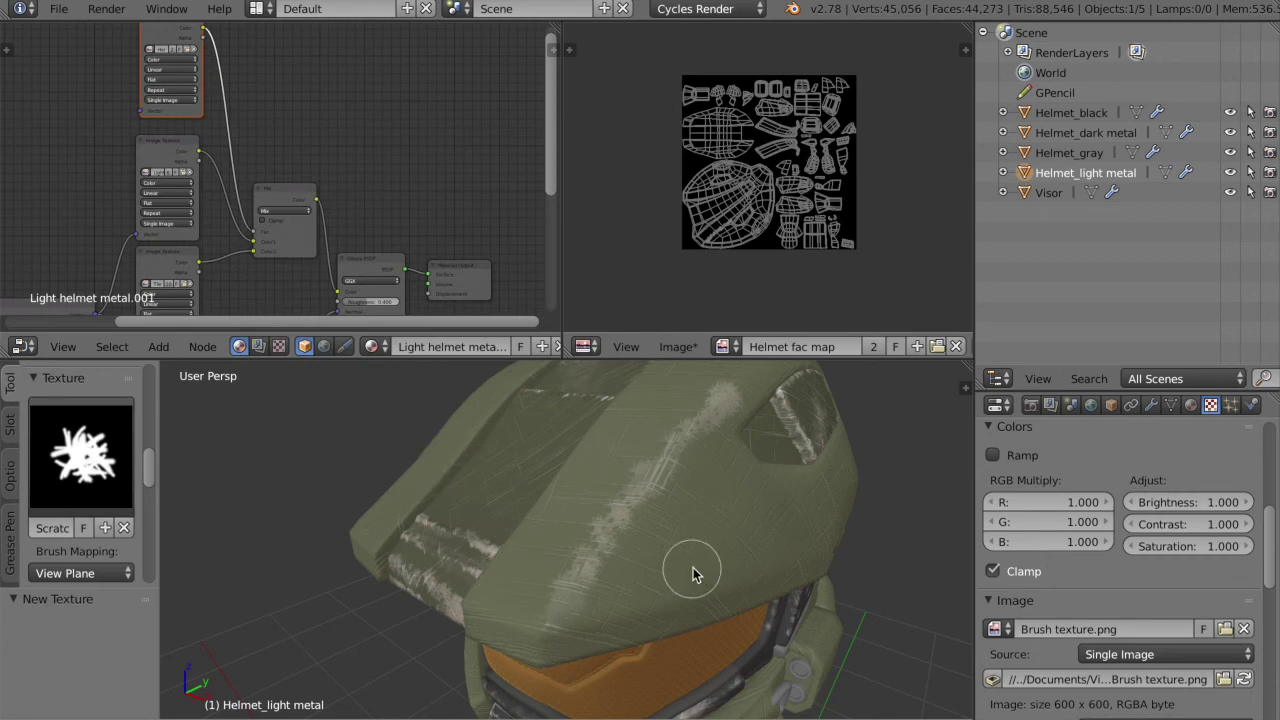
left_click_drag(549, 627, 652, 617)
left_click_drag(732, 593, 802, 568)
Examine the painted ridge wear from several angles and close up in Helmet fac map, and bring the brush colour settings into view
middle_click_drag(801, 573, 801, 573)
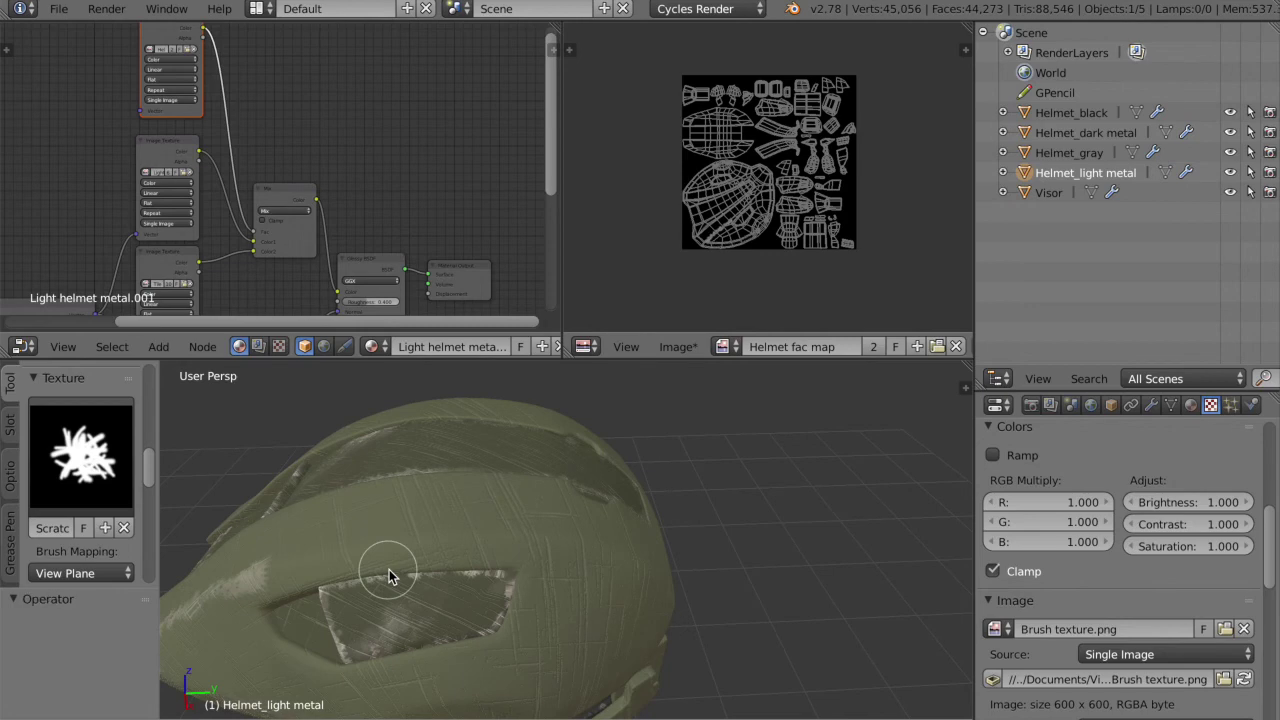
middle_click_drag(388, 576, 388, 576)
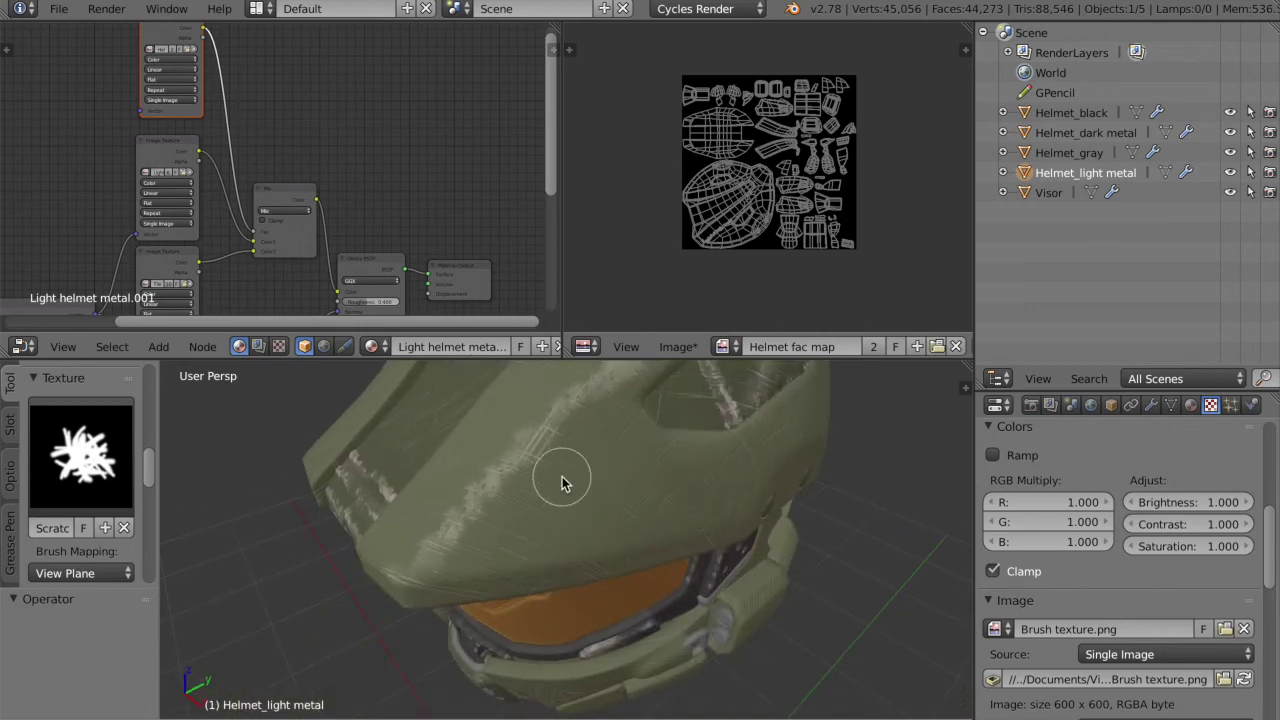
middle_click_drag(563, 480, 563, 480)
scroll(785, 252, "up", 8)
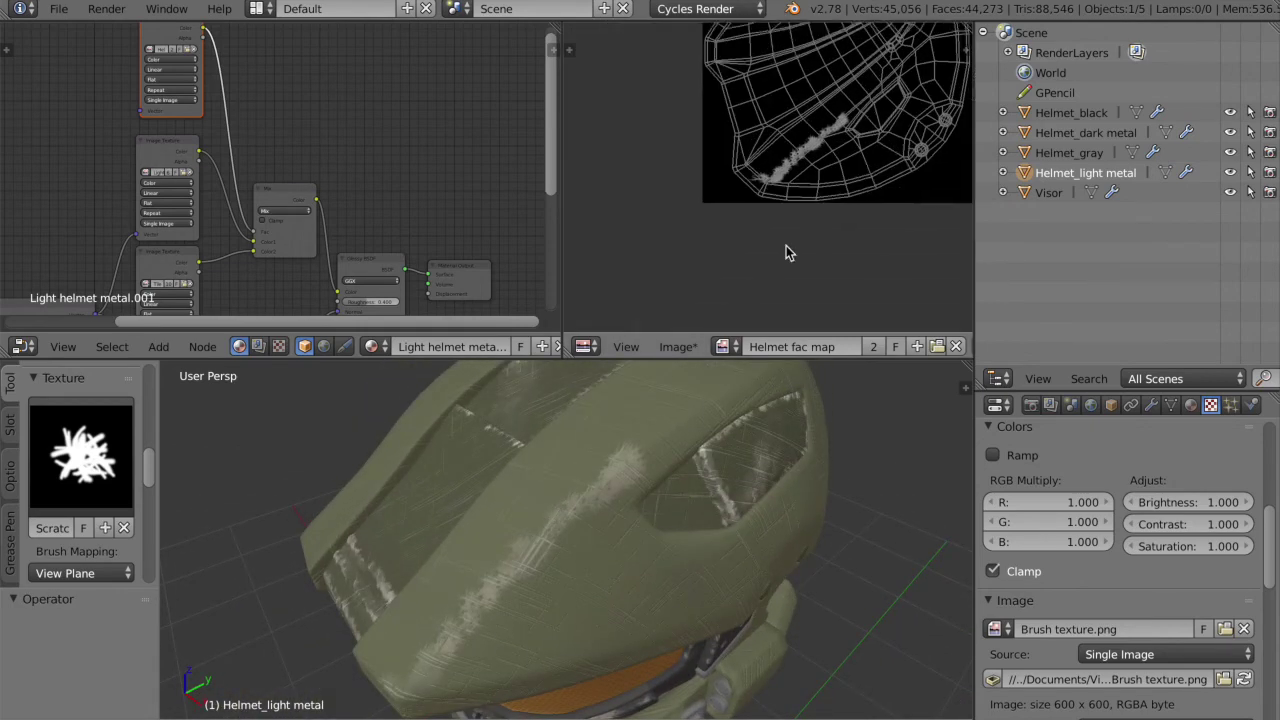
scroll(785, 252, "up", 2)
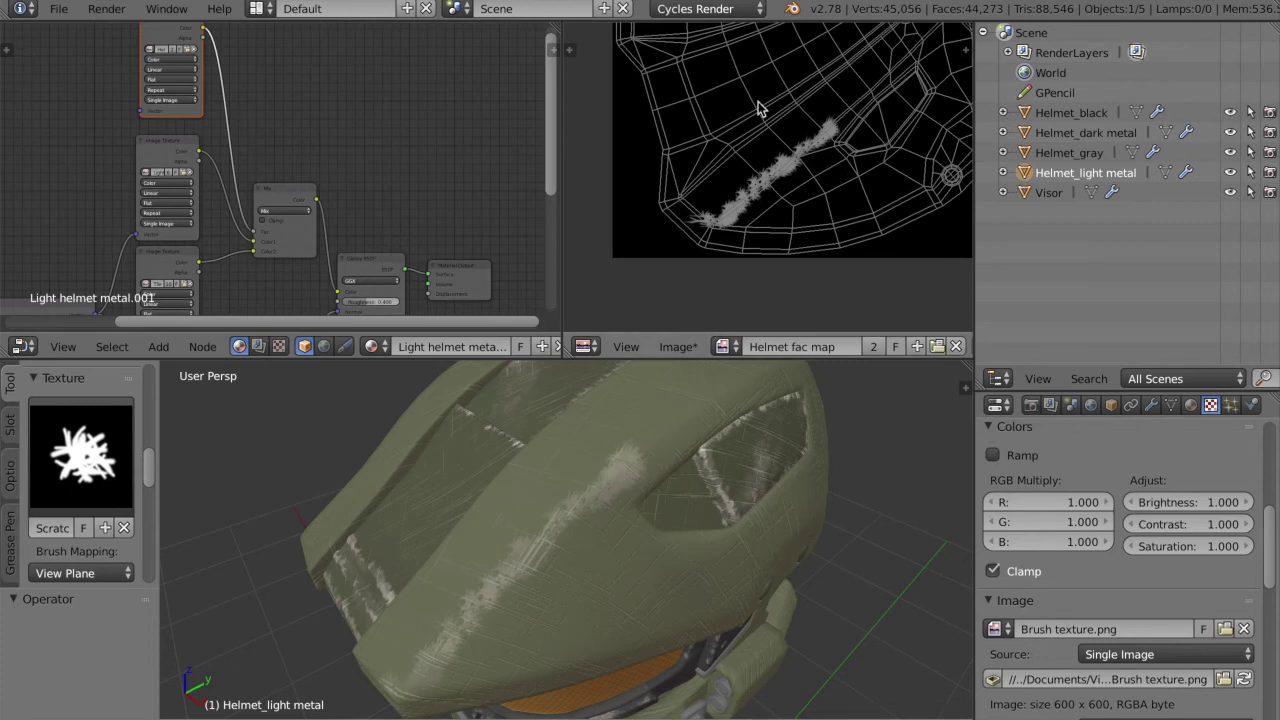
middle_click_drag(700, 434, 700, 434)
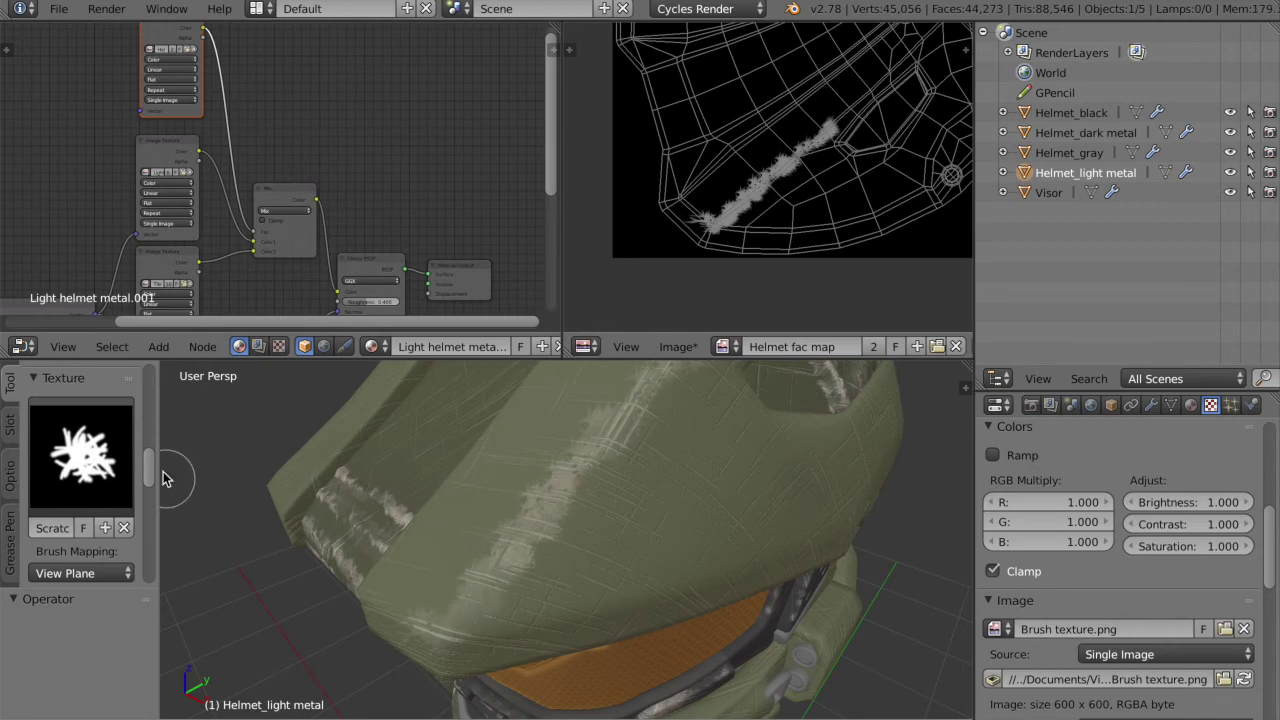
scroll(100, 438, "up", 1)
scroll(100, 438, "up", 5)
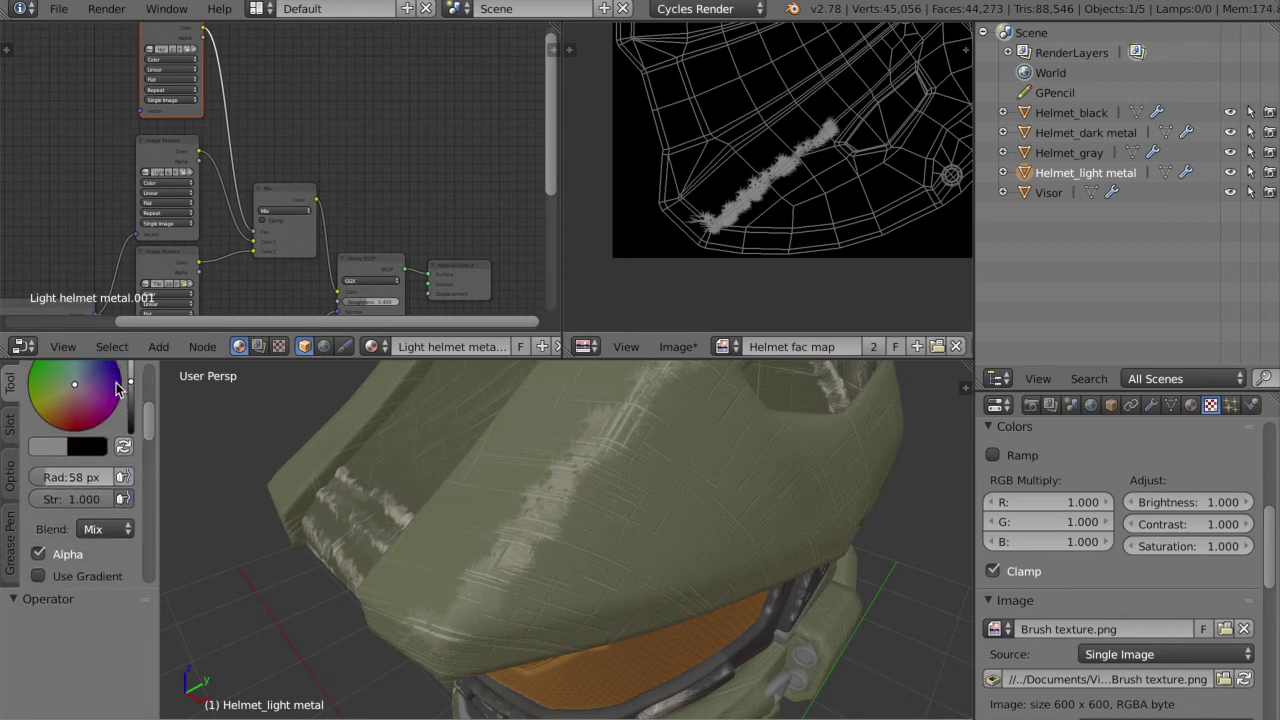
Set the brush colour to pure white and repaint the lower half of the helmet's front ridge wear
scroll(117, 389, "up", 3)
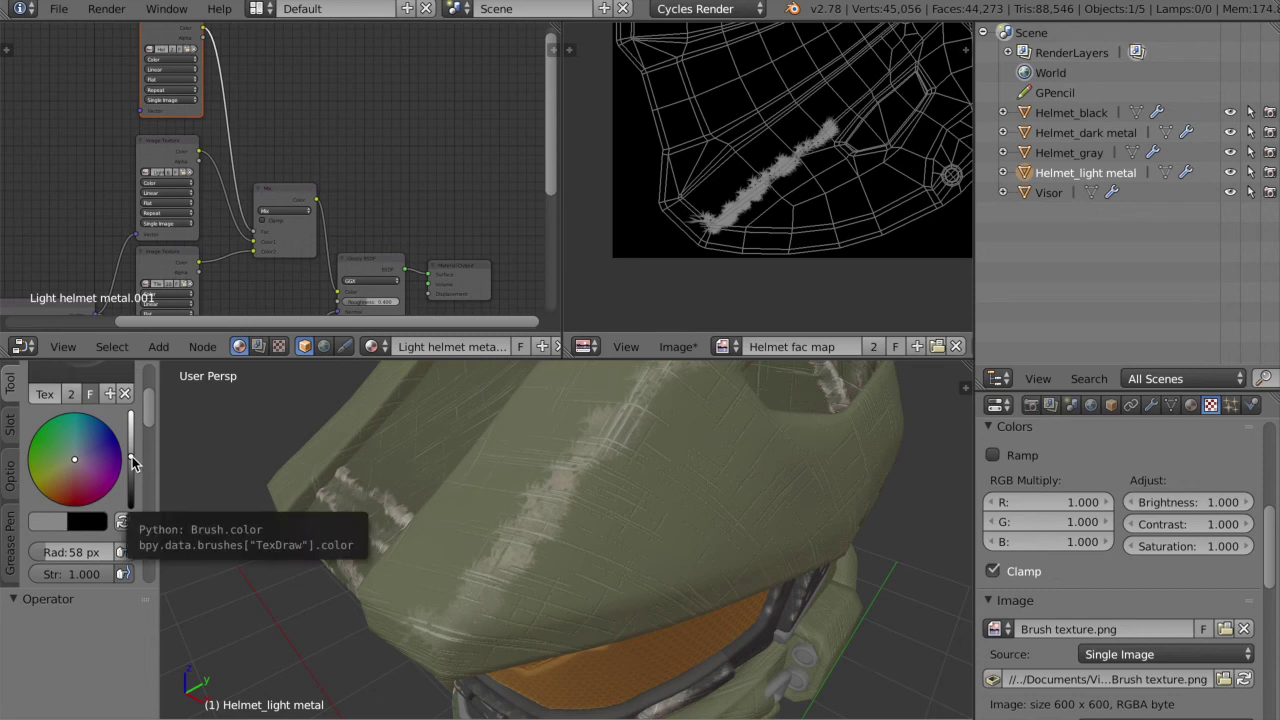
left_click_drag(80, 574, 62, 574)
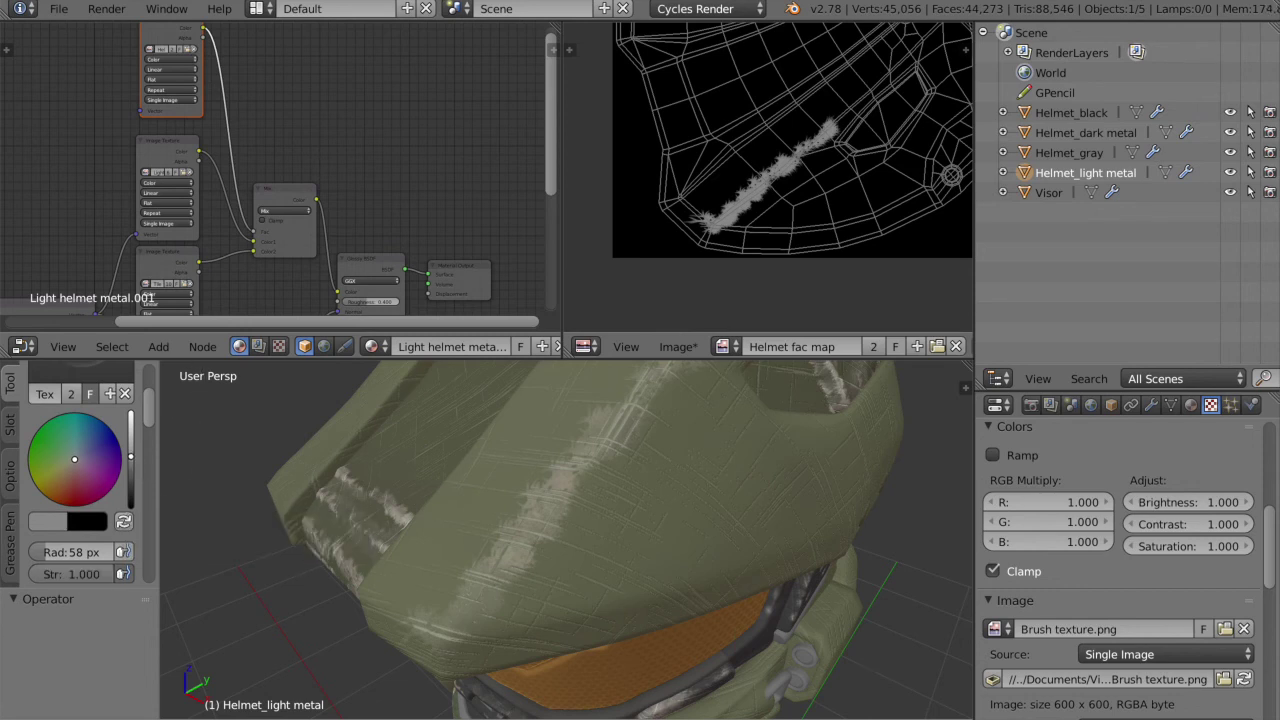
left_click_drag(131, 456, 130, 410)
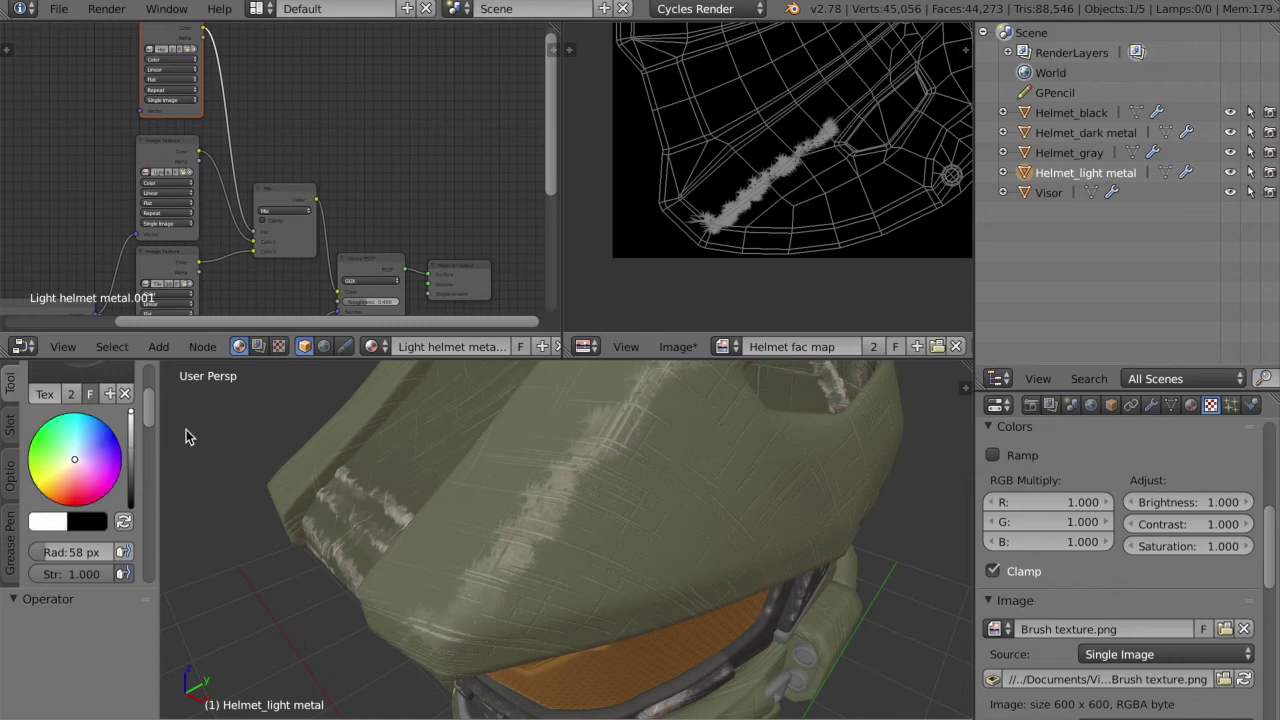
mouse_move(441, 635)
left_mouse_down()
mouse_move(503, 566)
mouse_move(446, 634)
mouse_move(545, 488)
left_mouse_up()
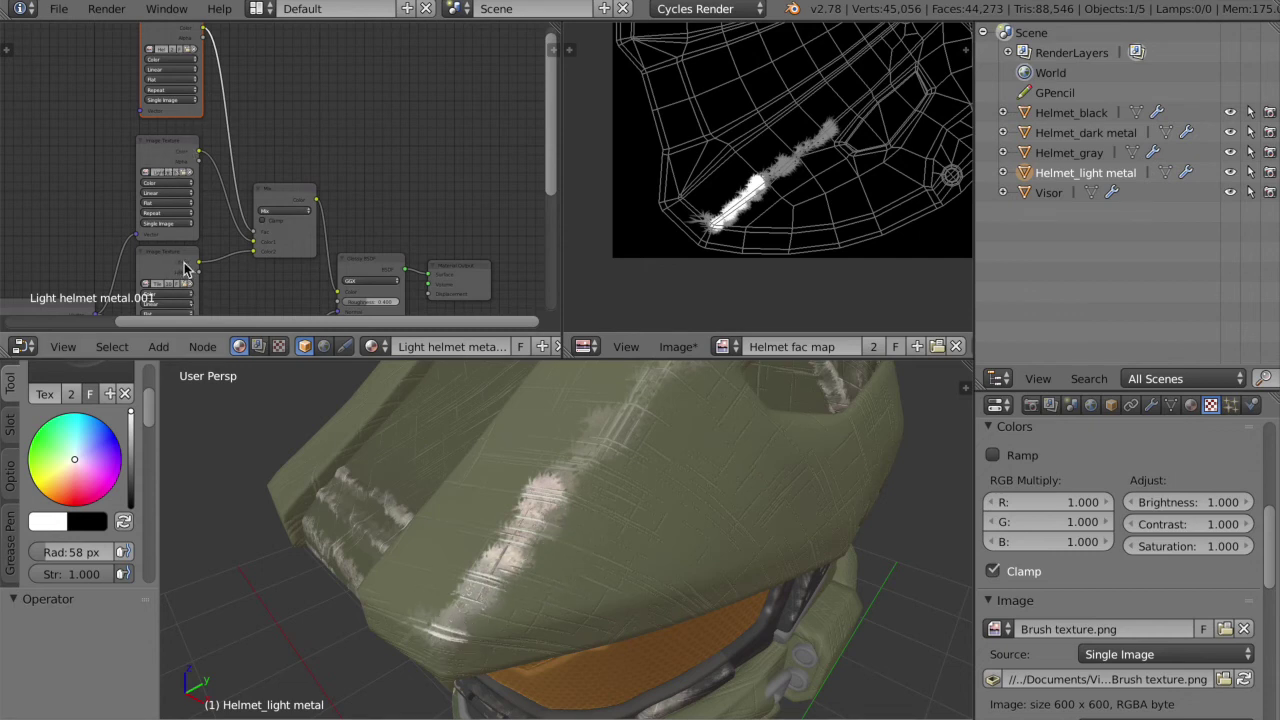
Paint white scratch wear along the helmet's front brim edge, adding a separate dab further along toward the side
mouse_move(434, 636)
left_mouse_down()
mouse_move(613, 606)
mouse_move(768, 546)
left_mouse_up()
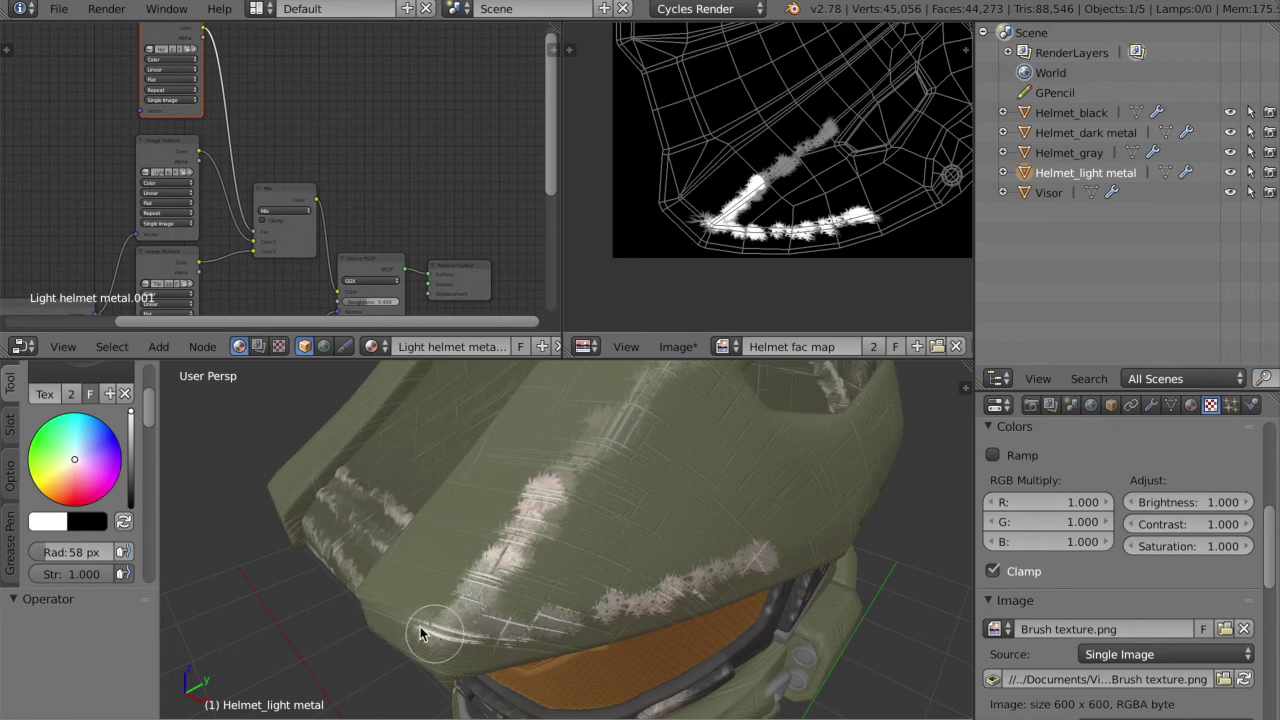
middle_click_drag(703, 592, 698, 594)
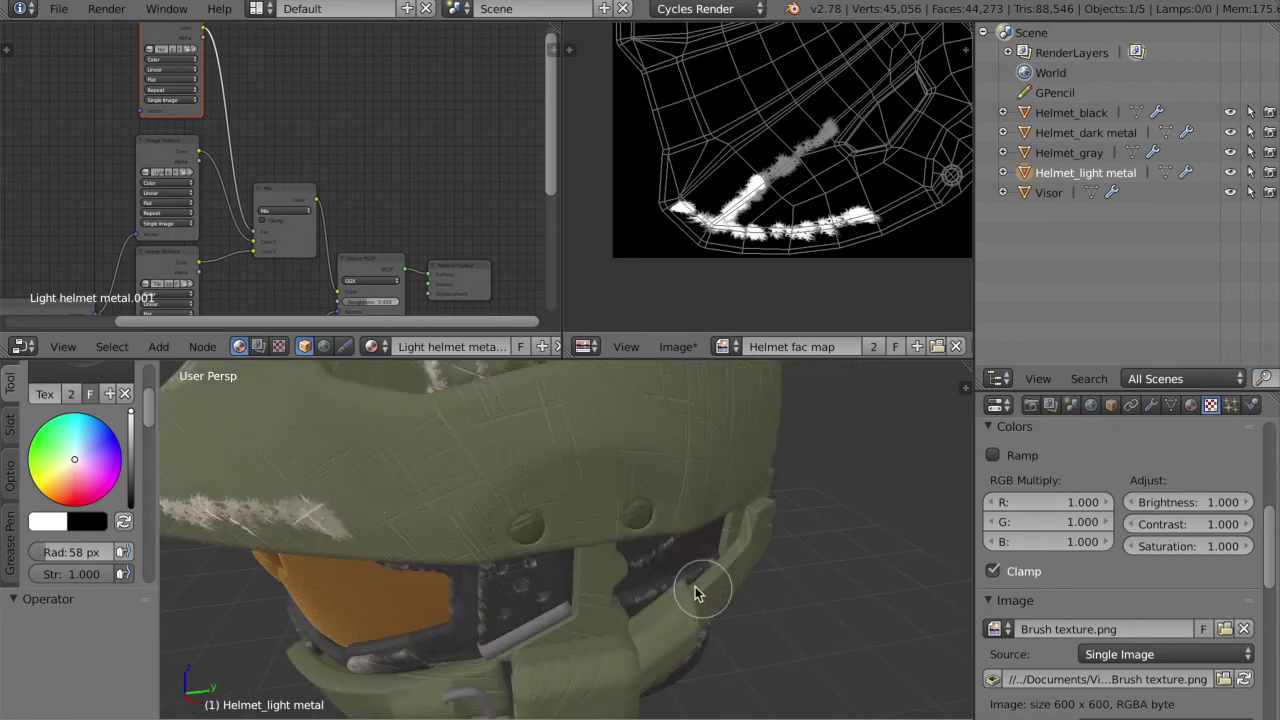
left_click(413, 520)
scroll(608, 524, "down", 7)
scroll(608, 524, "left", 6)
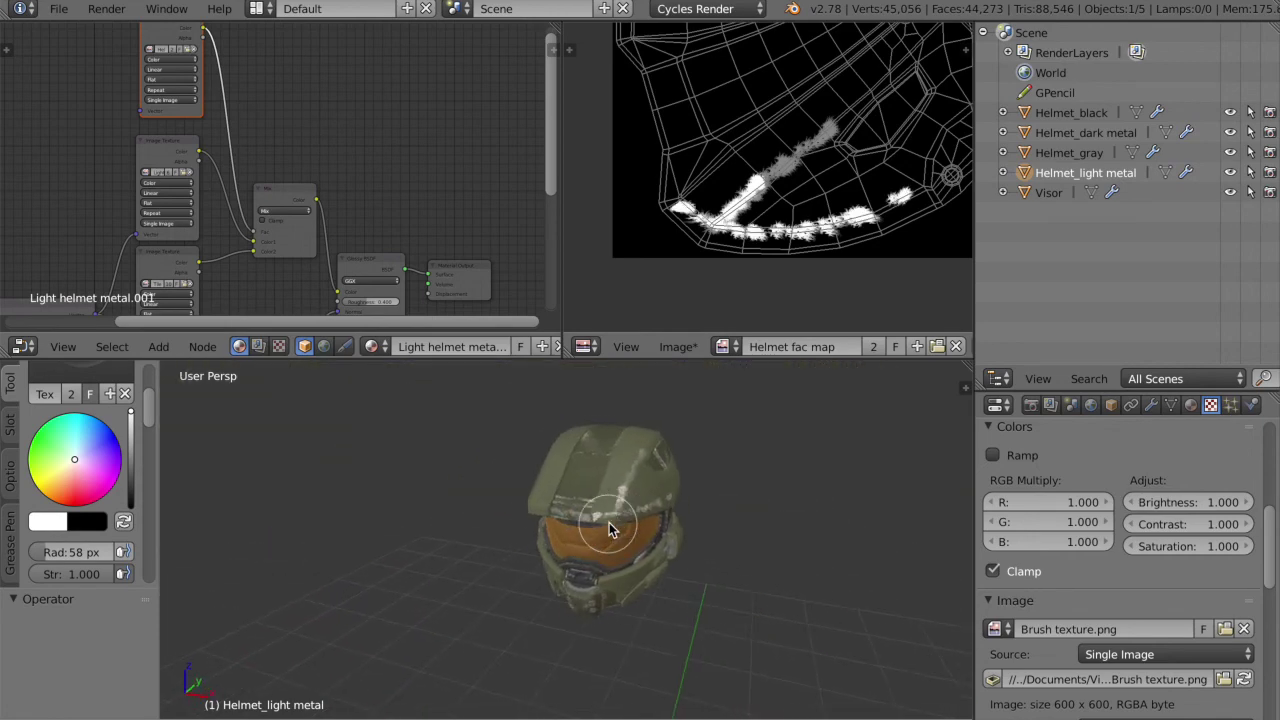
scroll(608, 524, "up", 2)
scroll(612, 530, "up", 2)
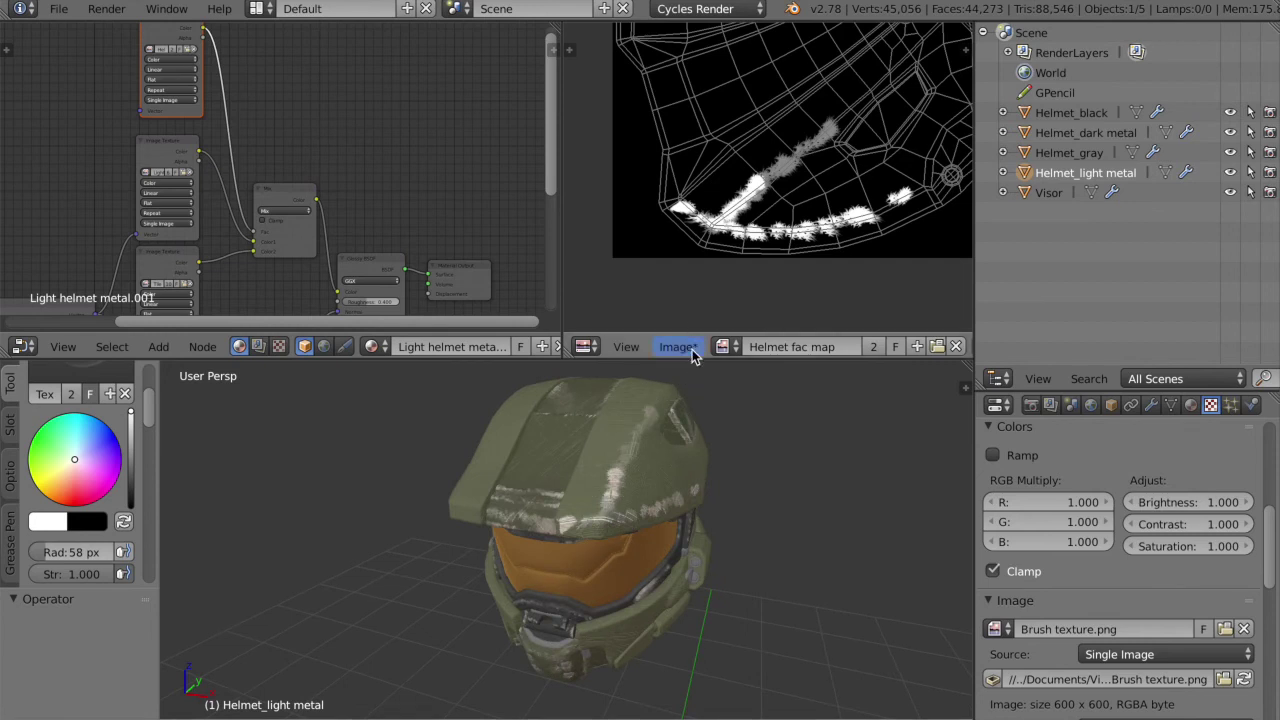
Save the painted image to the Desktop as Helmet fac map.png in PNG format, overwriting the existing file
left_click(678, 347)
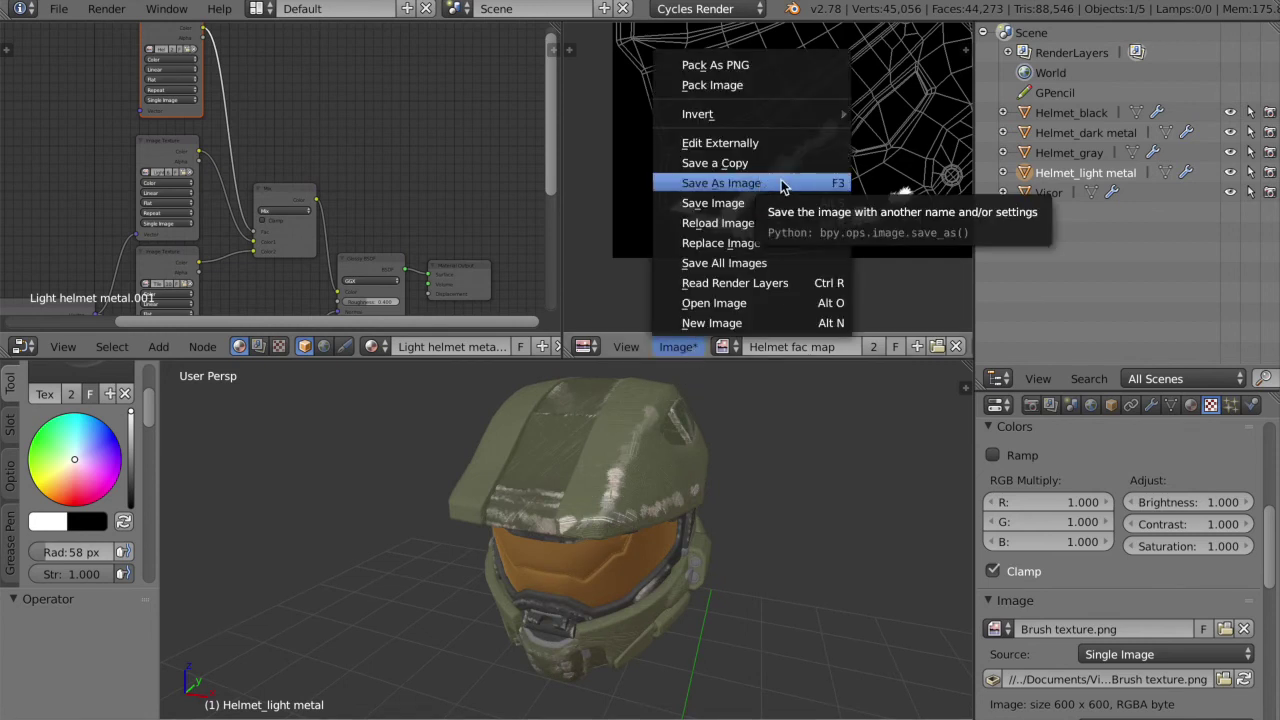
key("alt+s")
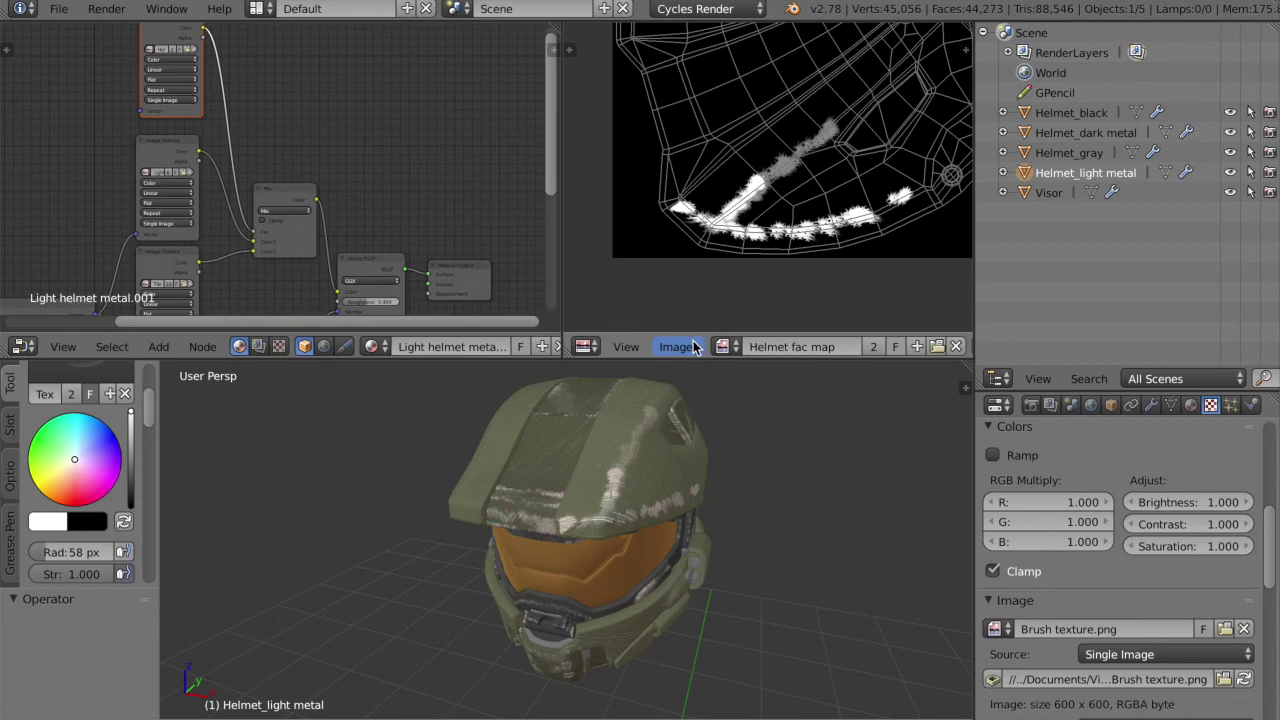
left_click(684, 347)
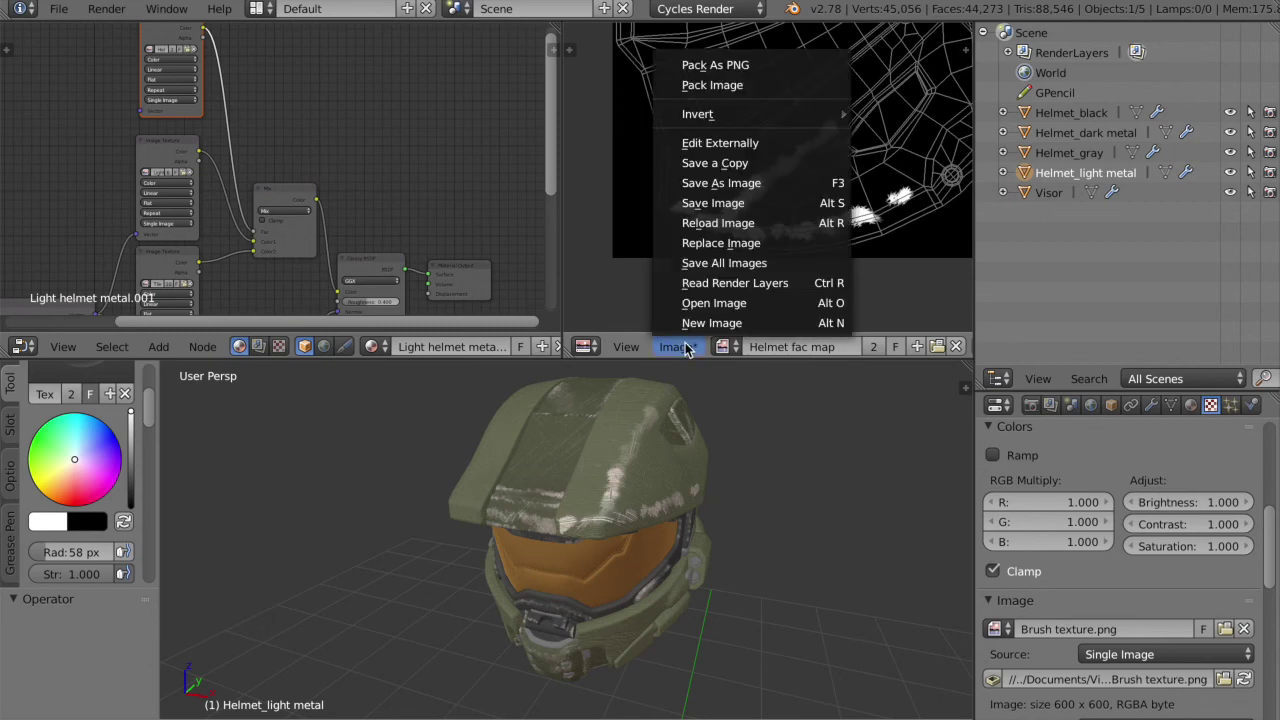
left_click(779, 187)
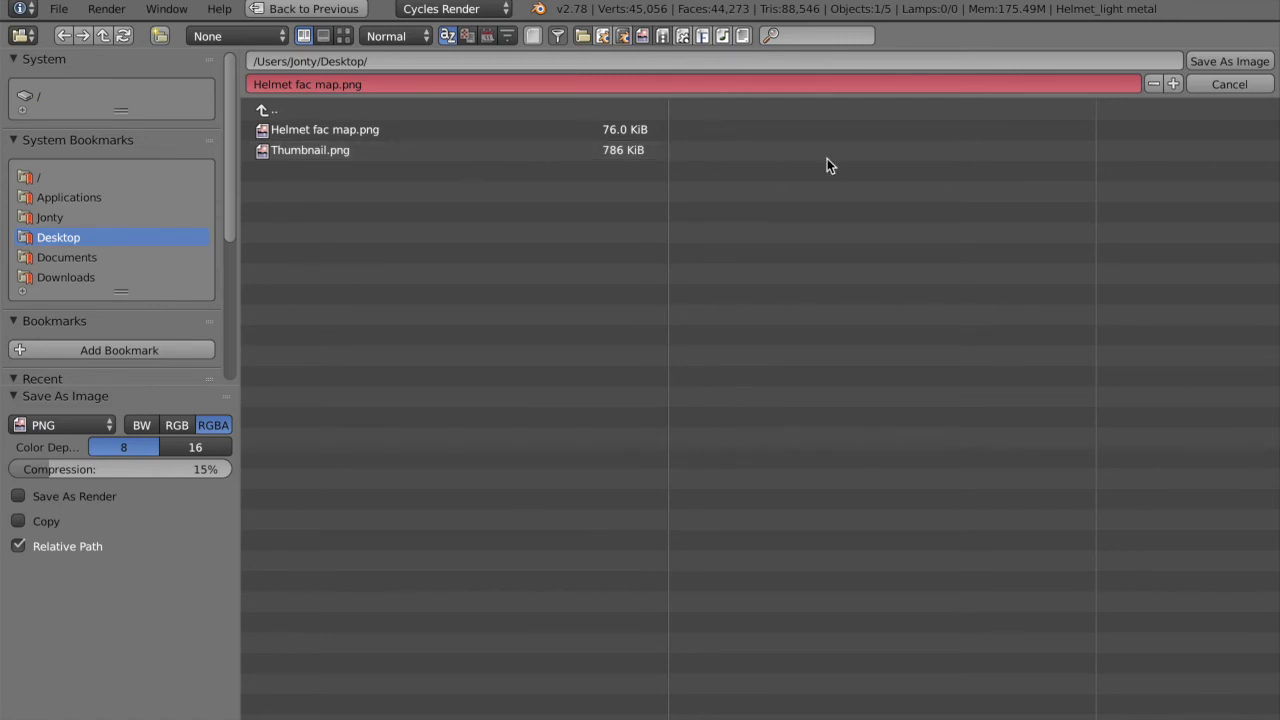
left_click(1208, 60)
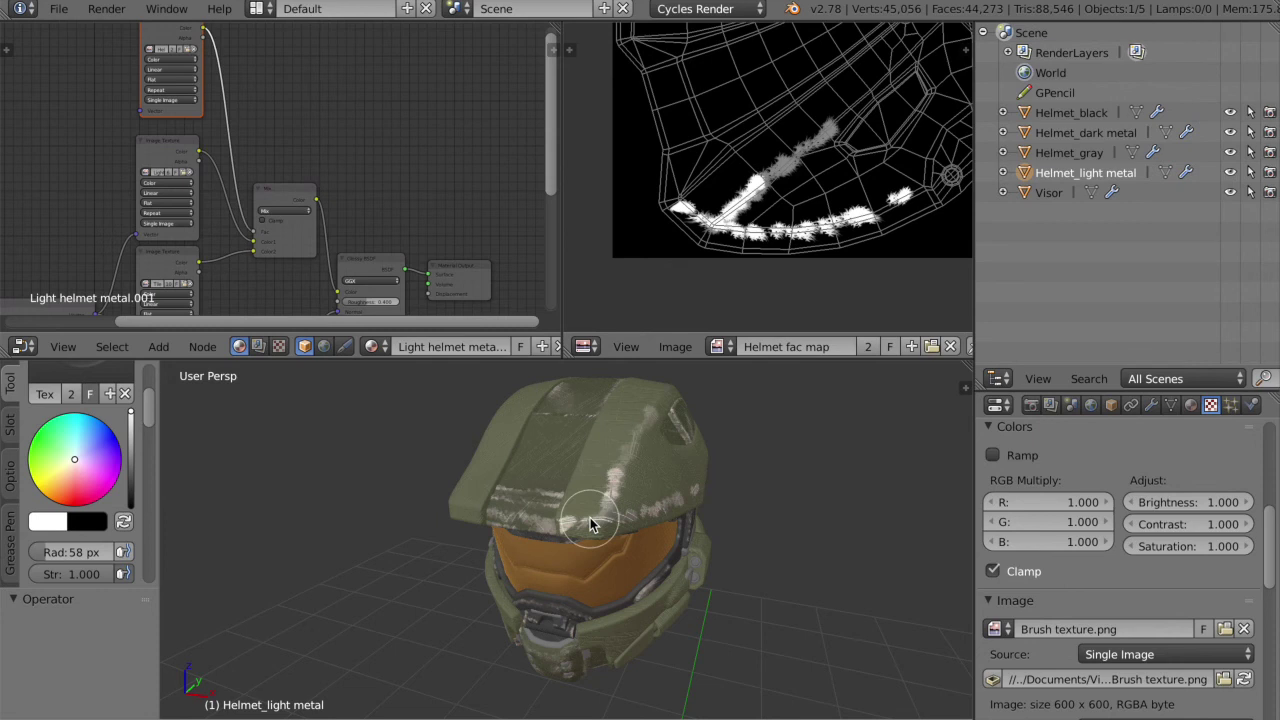
Browse the image files for the fac map's Image Texture node, cancelling without opening one
mouse_move(605, 497)
left_mouse_down()
mouse_move(671, 449)
mouse_move(607, 515)
left_mouse_up()
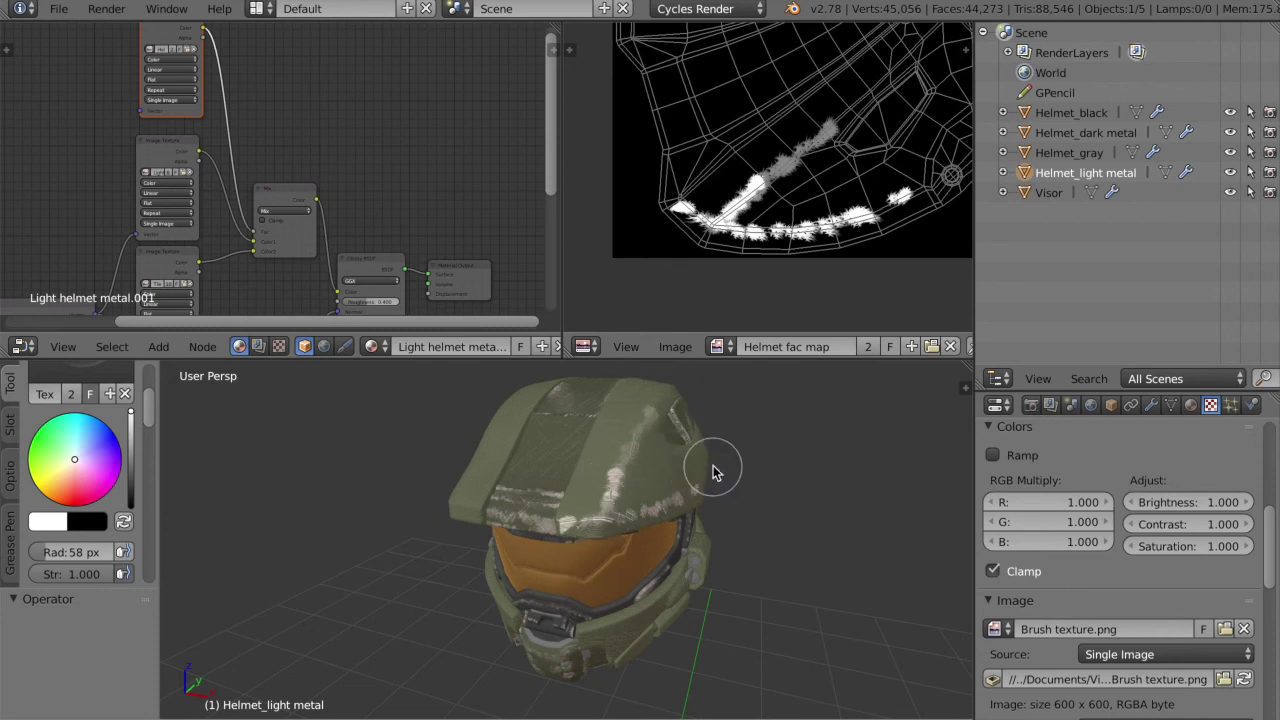
middle_click_drag(718, 464, 713, 467)
key("KP_4")
key("KP_4")
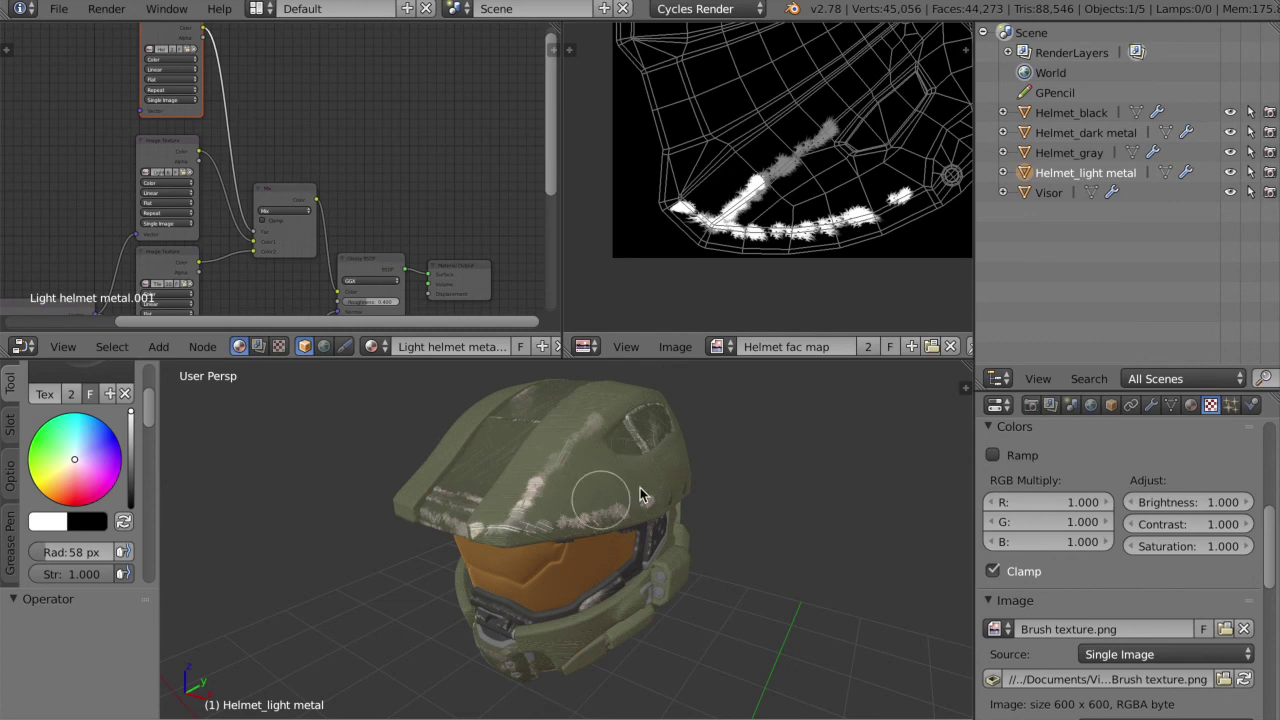
left_click(186, 51)
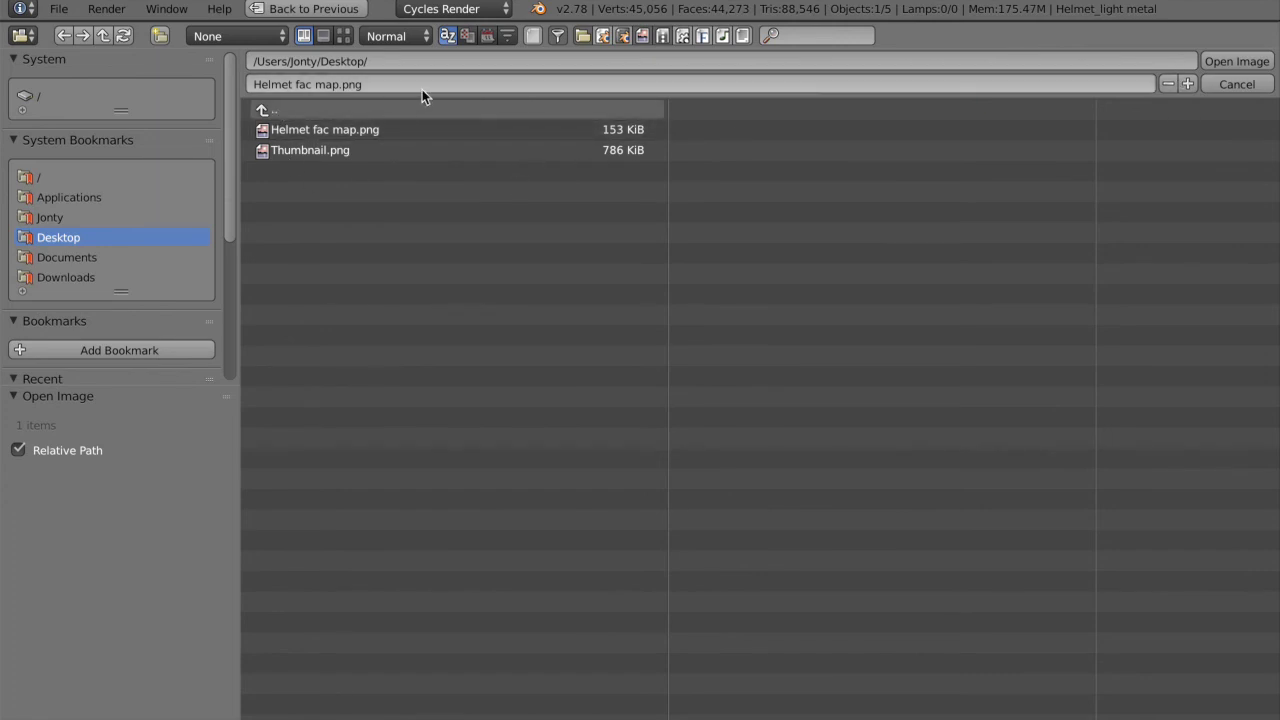
left_click(1243, 92)
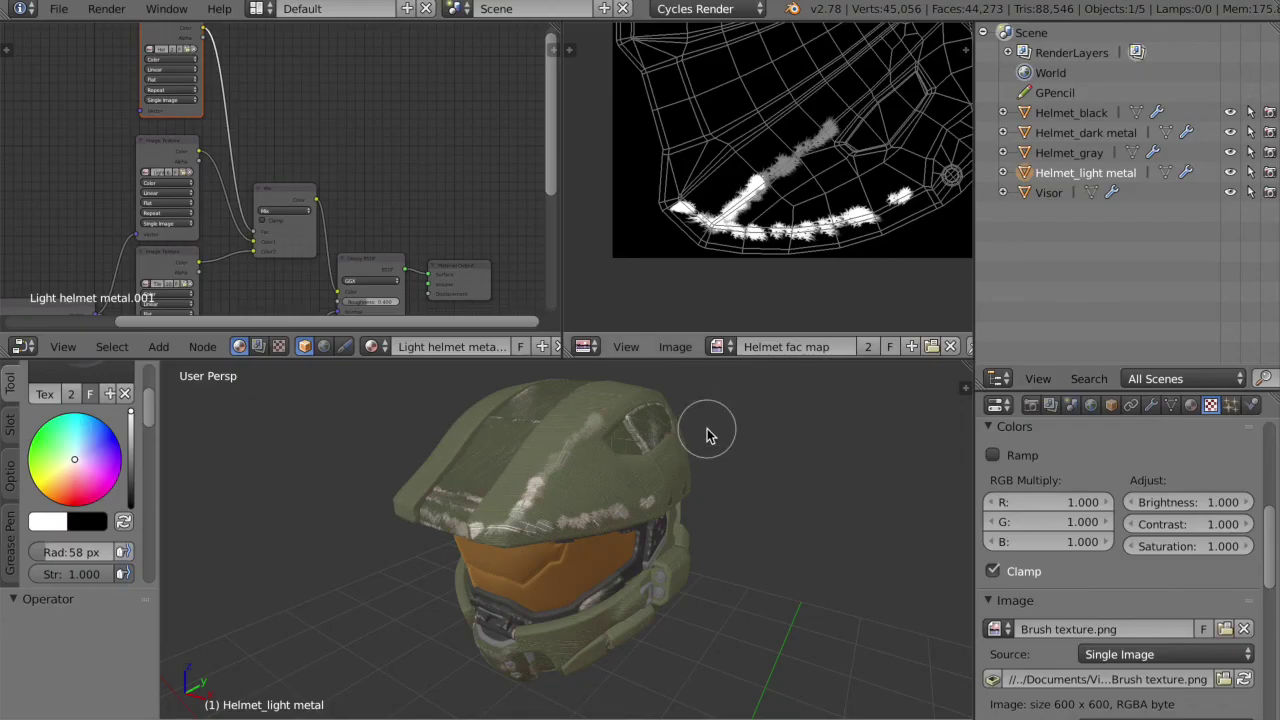
Paint a broad band of white scratch wear on the helmet's side, just above the two round bolts
scroll(706, 434, "up", 4)
left_click(693, 347)
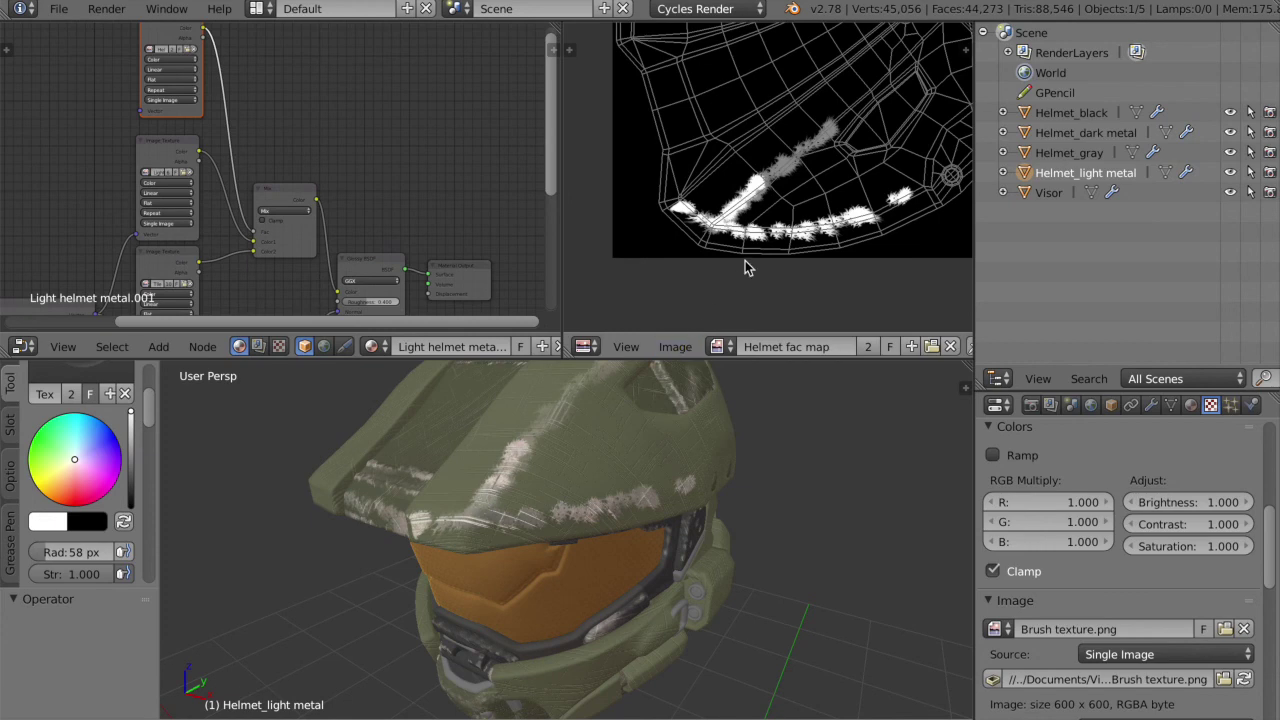
middle_click_drag(586, 457, 505, 497)
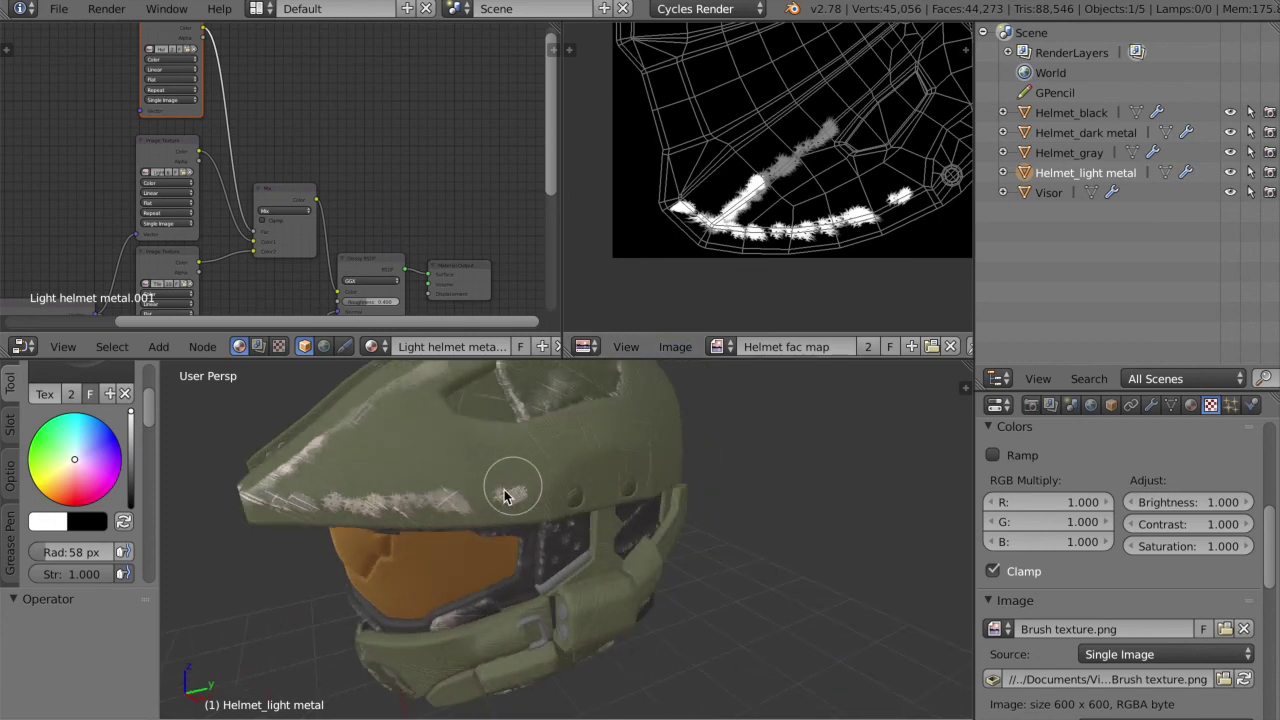
mouse_move(505, 497)
left_mouse_down()
mouse_move(590, 455)
mouse_move(620, 455)
mouse_move(645, 475)
left_mouse_up()
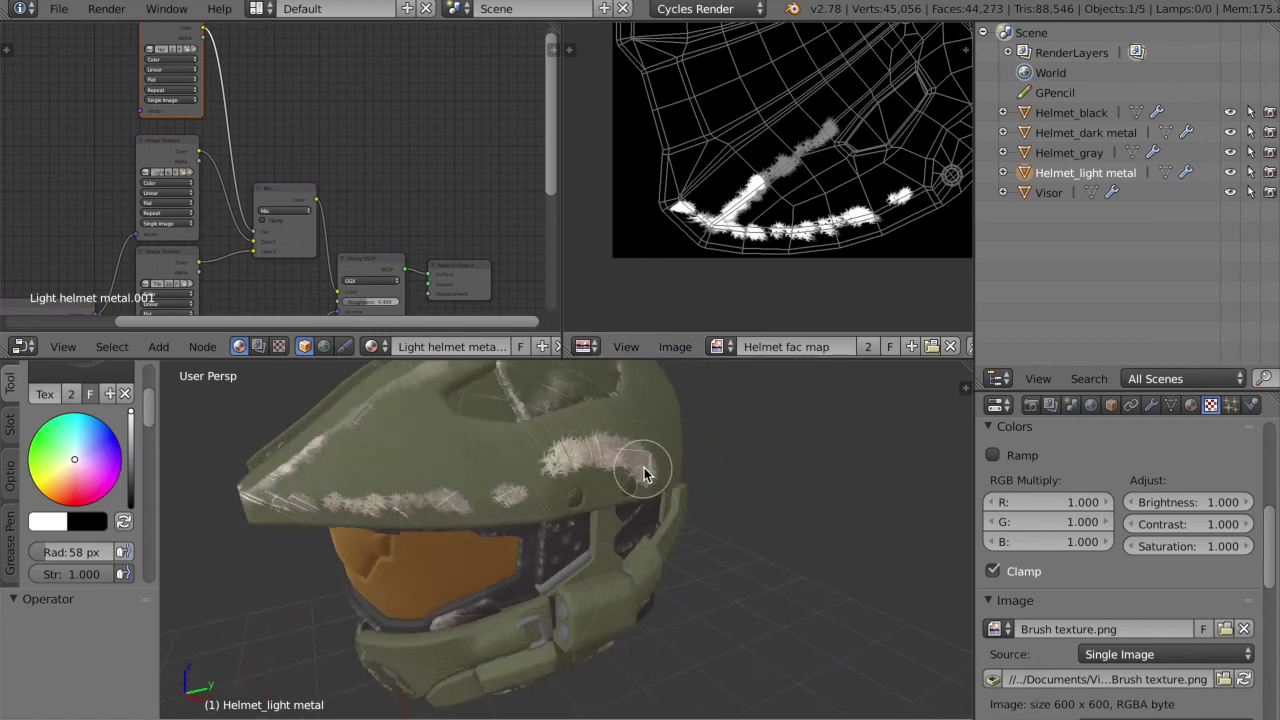
middle_click_drag(648, 472, 610, 470)
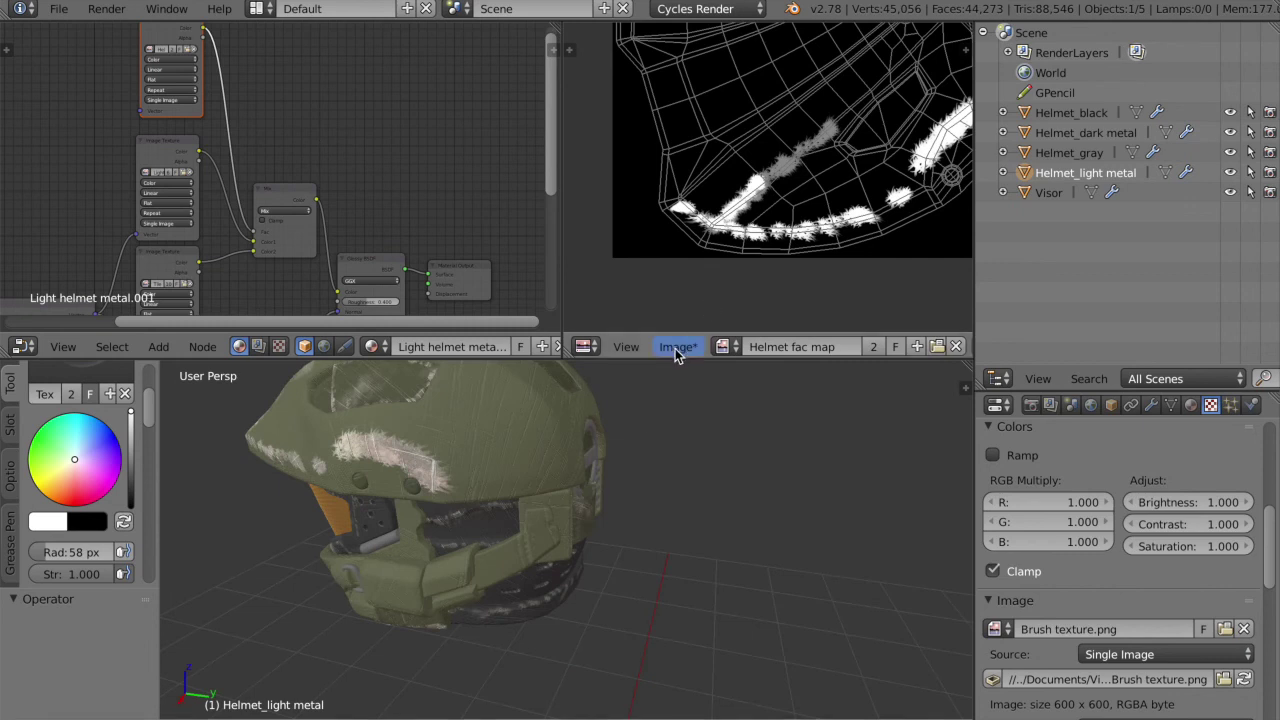
Dab white scratch patches along the helmet's side toward the back, and save the changes to Helmet fac map
scroll(867, 152, "down", 2)
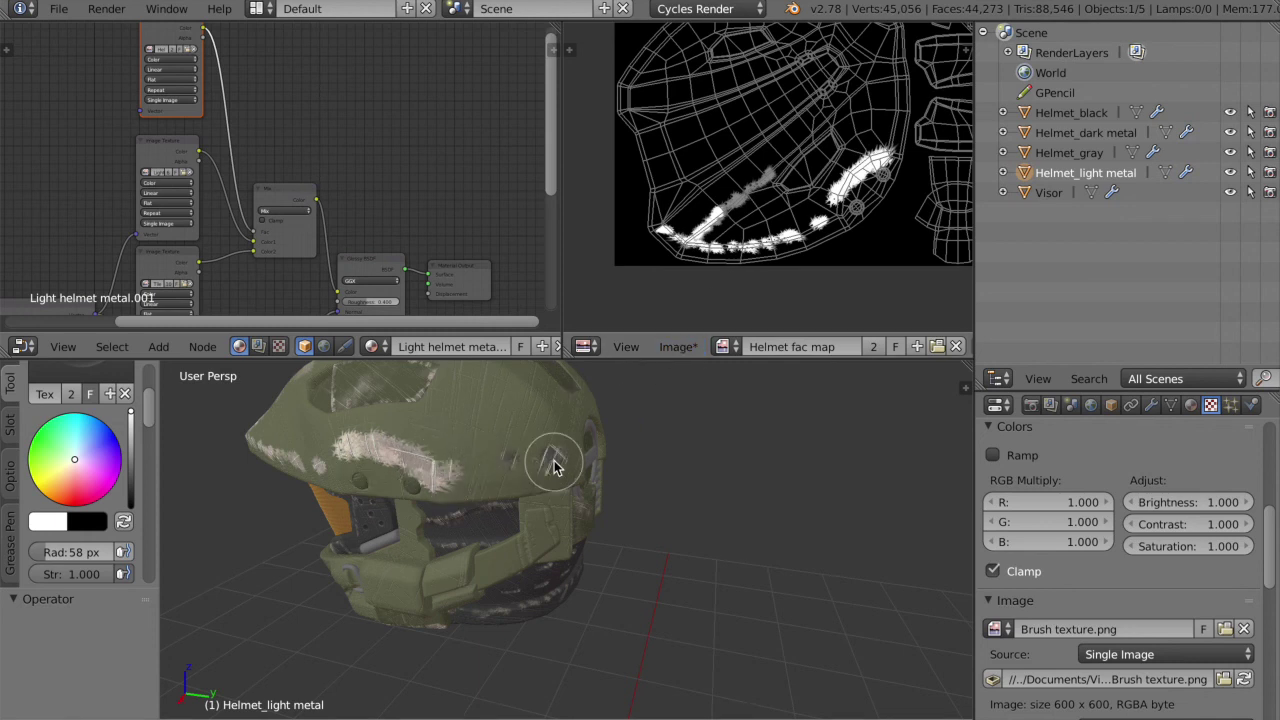
middle_click_drag(554, 462, 490, 468)
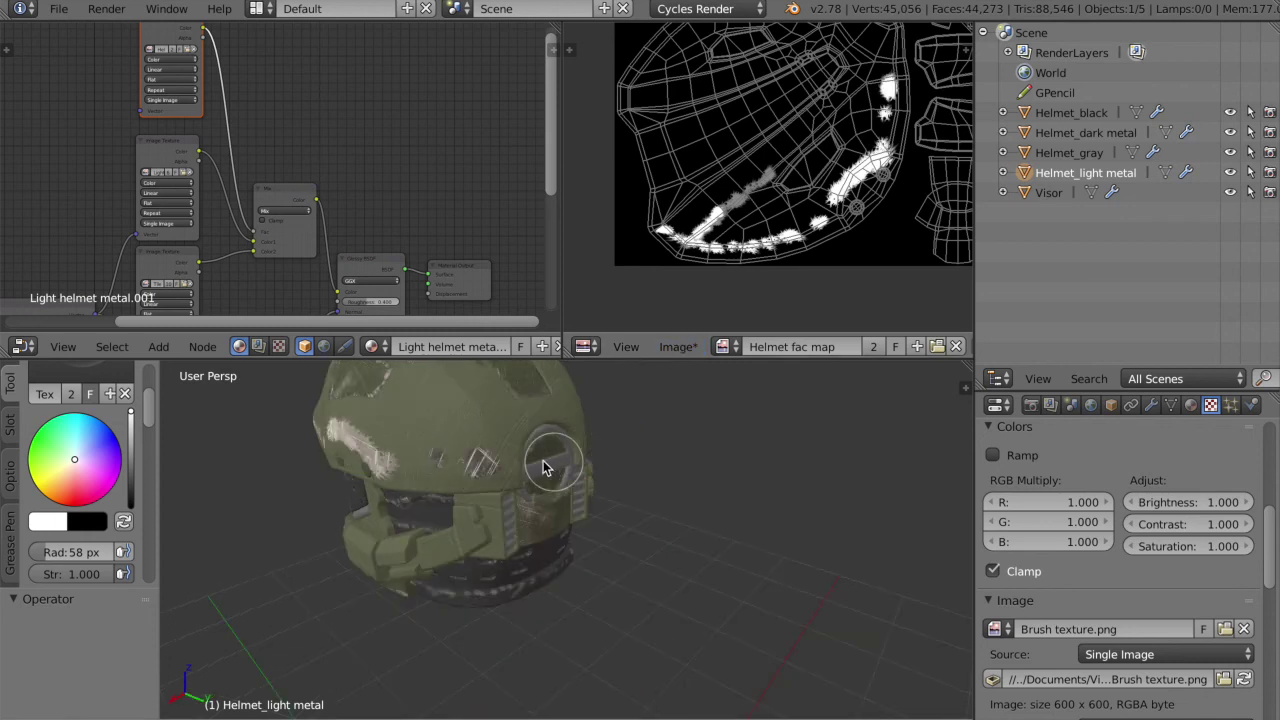
left_click(678, 346)
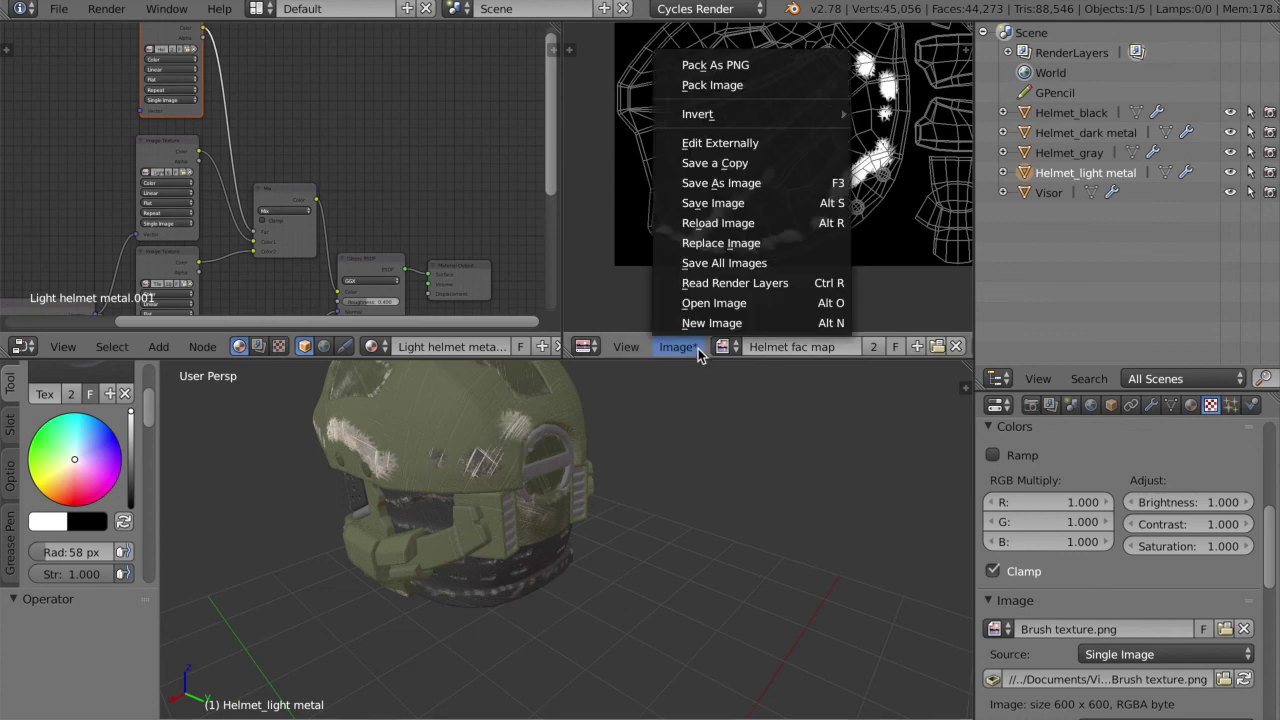
left_click(755, 206)
Paint a long white wear stroke up the rear side edge of the helmet's shell, and save the fac map image
middle_click_drag(537, 434, 455, 448)
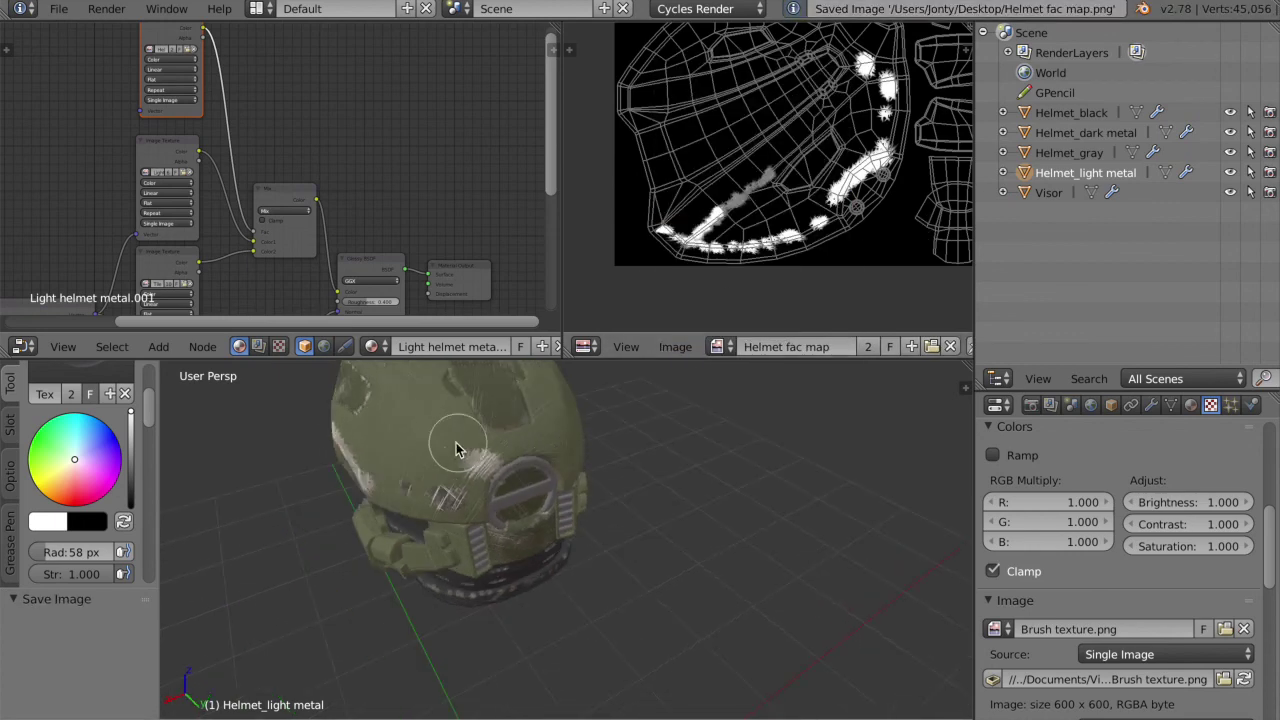
left_click_drag(455, 448, 365, 375)
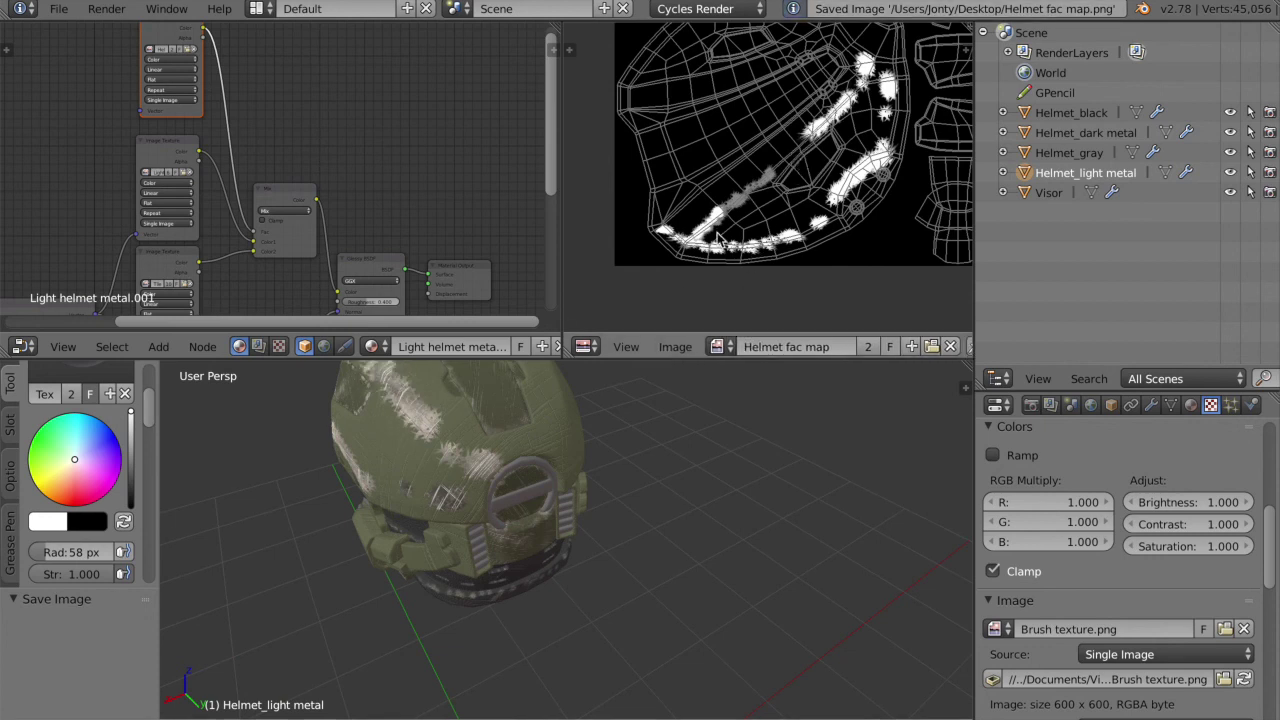
left_click(696, 346)
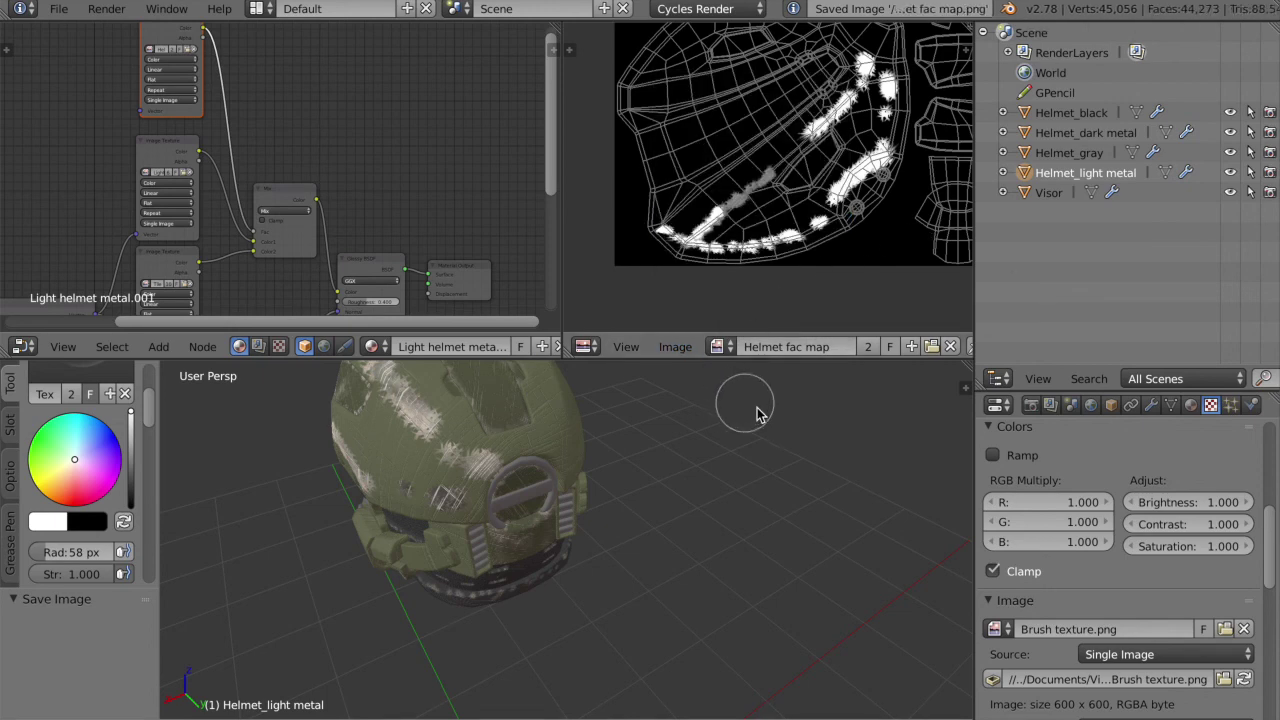
Examine the painted wear around the whole helmet from the side, front, below and rear
middle_click_drag(765, 435, 765, 435)
scroll(766, 440, "right", 2)
left_click(672, 346)
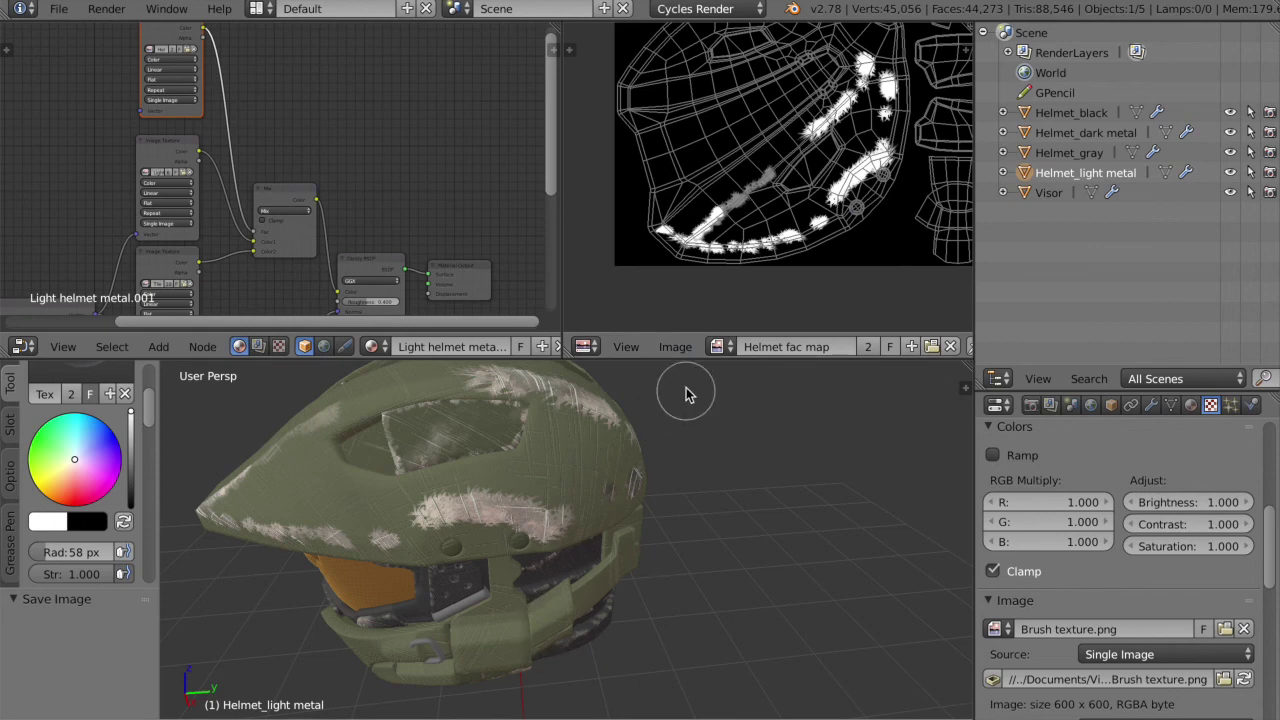
scroll(698, 505, "right", 3)
scroll(697, 501, "down", 2)
left_click(697, 501)
scroll(697, 501, "down", 3)
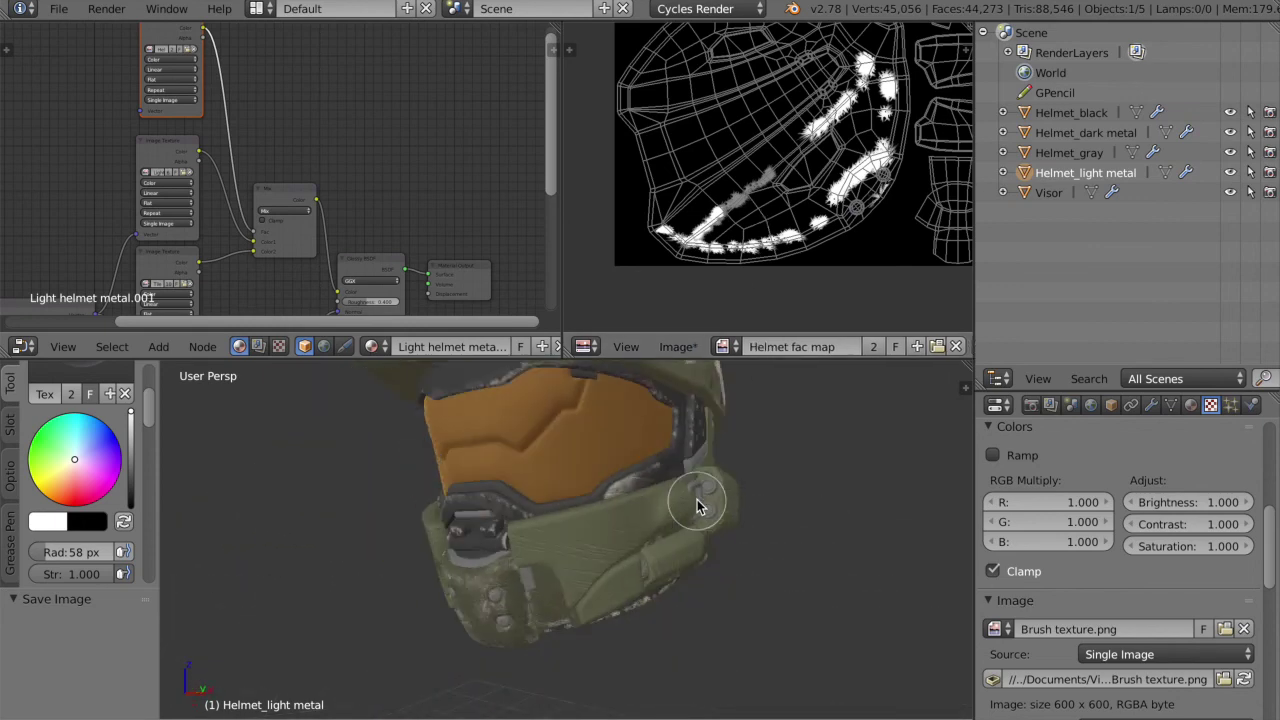
scroll(697, 501, "up", 3)
scroll(697, 501, "right", 3)
scroll(697, 501, "right", 3)
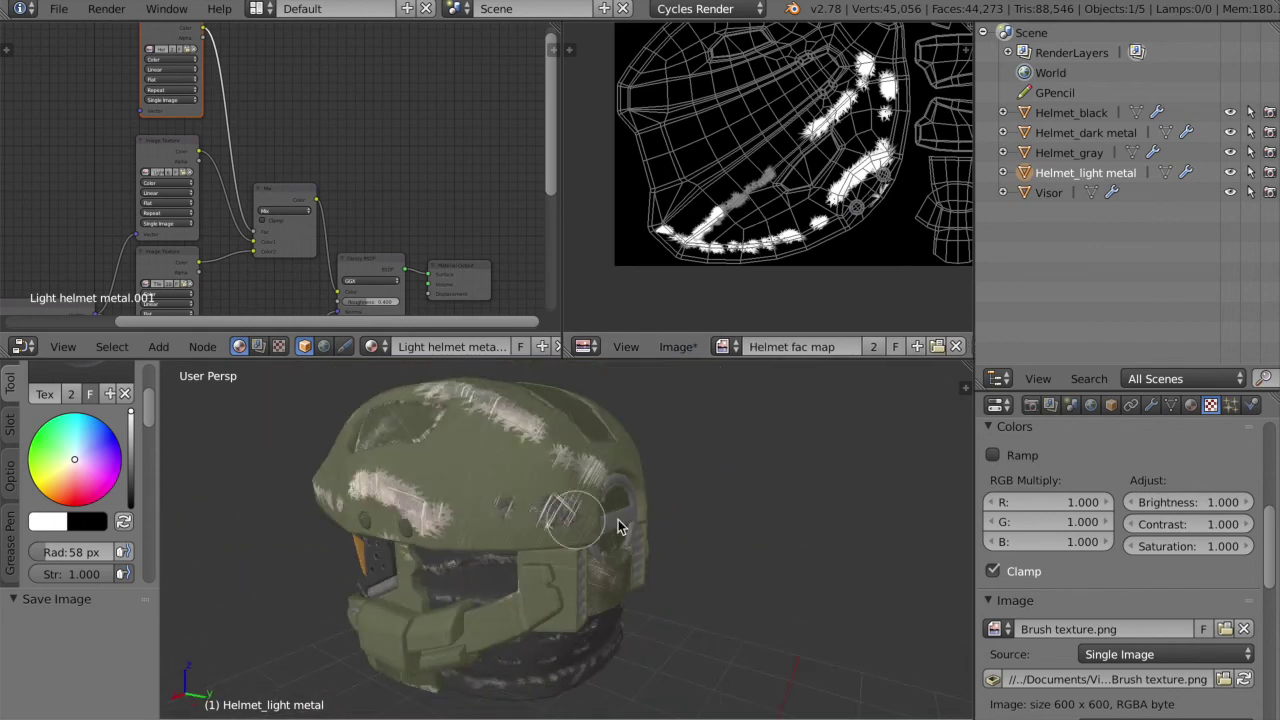
scroll(705, 475, "right", 3)
scroll(705, 479, "right", 6)
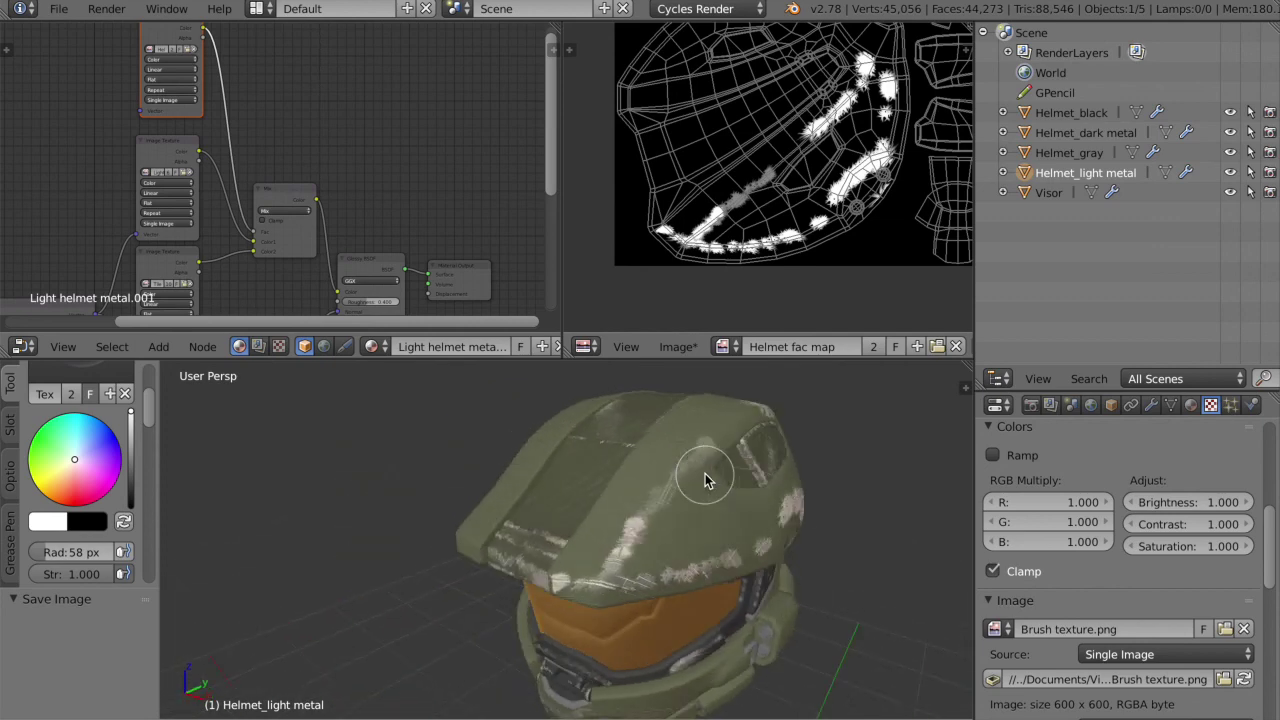
scroll(705, 479, "right", 3)
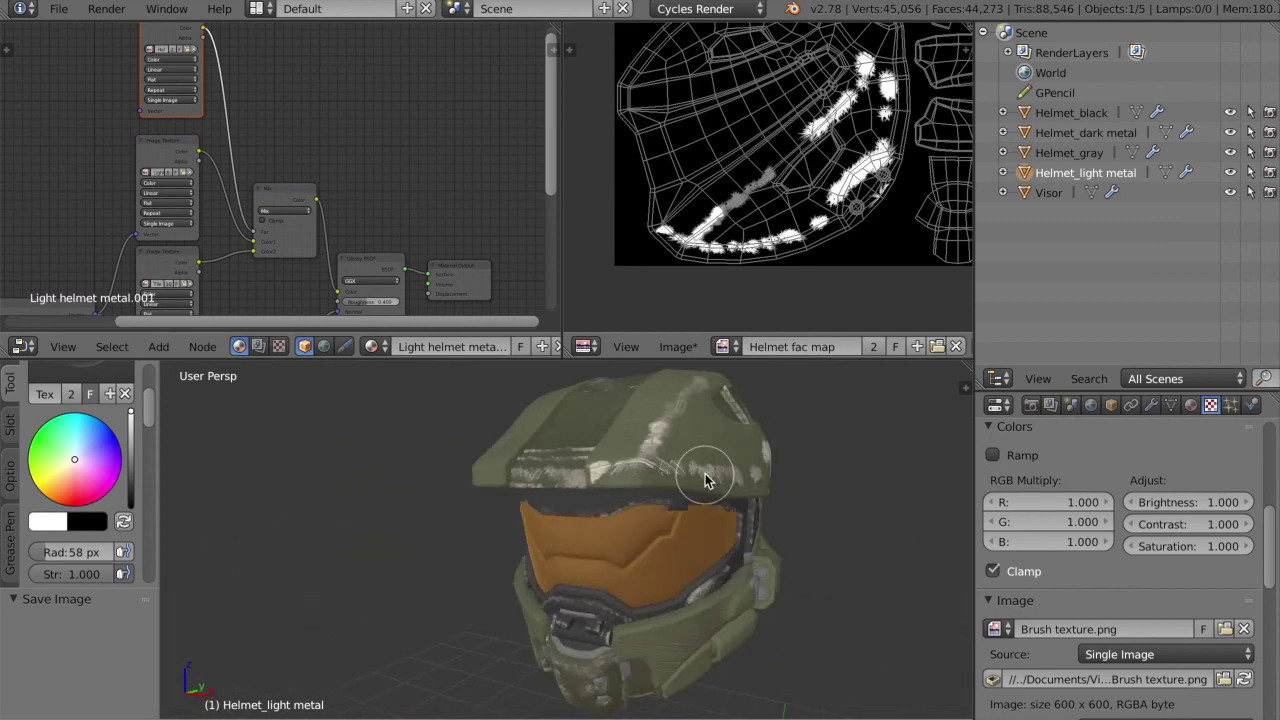
scroll(705, 479, "right", 4)
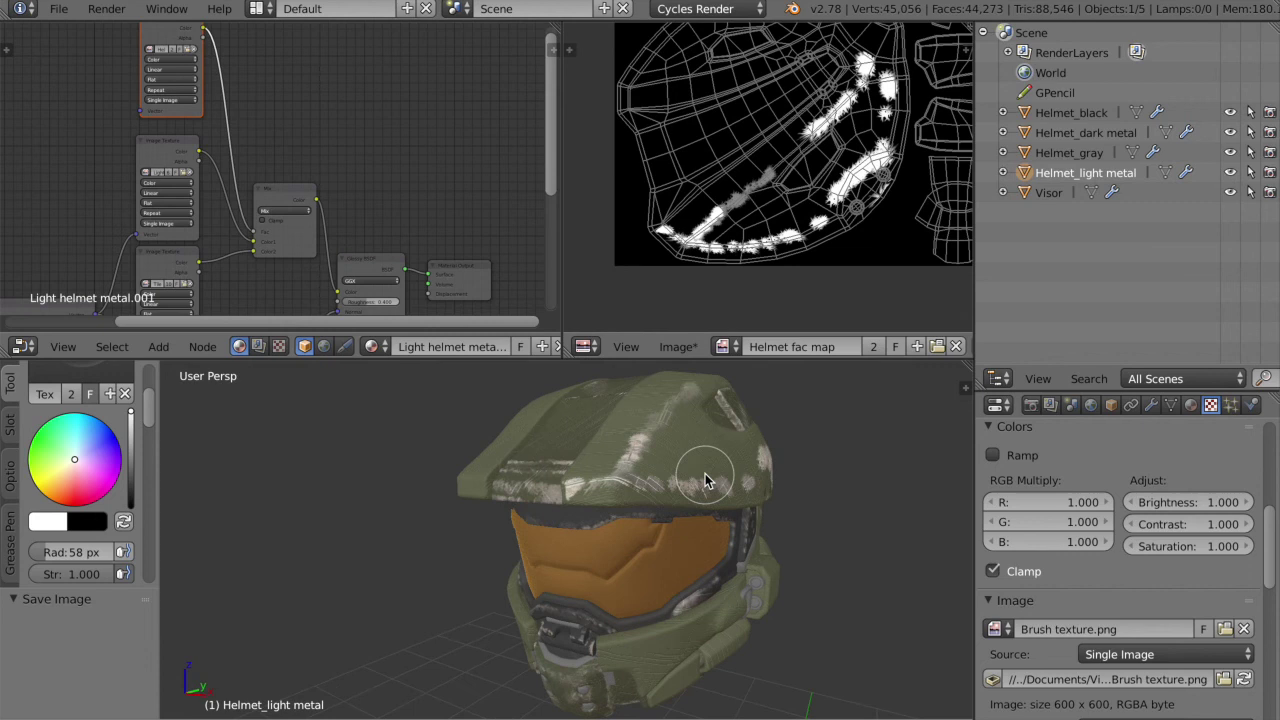